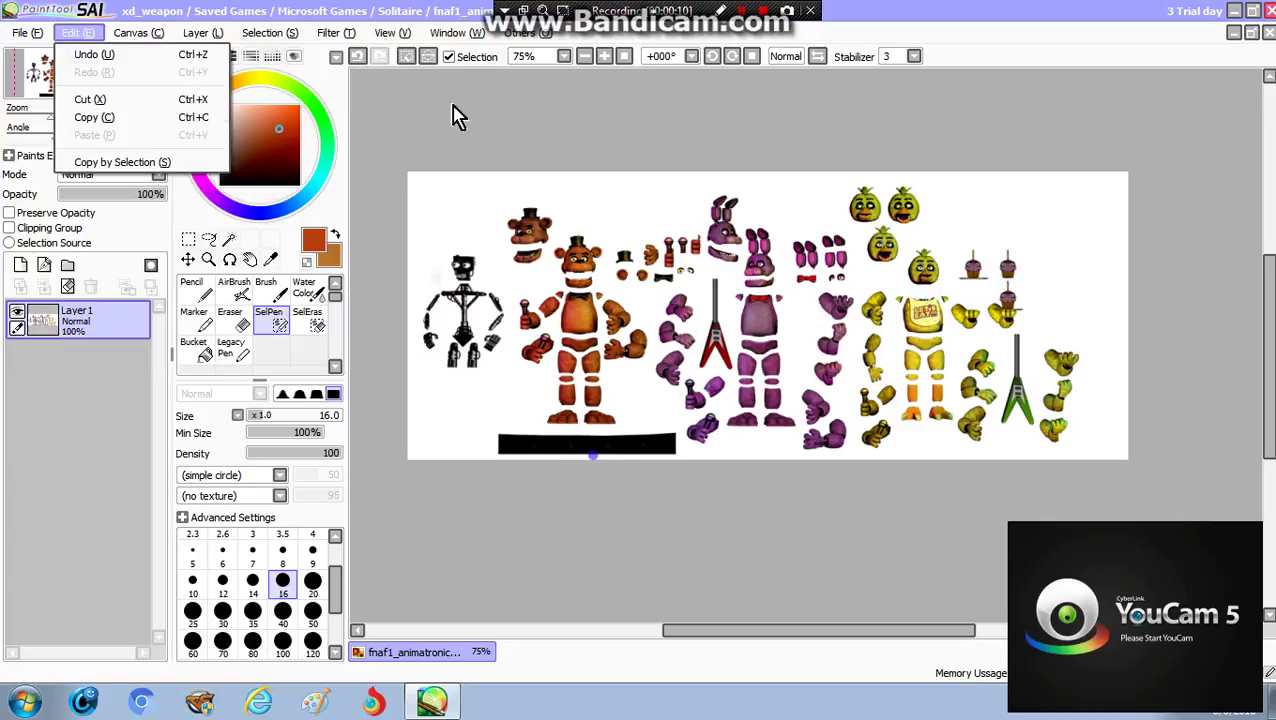
- Switch to the Eraser and set its brush size to 100
{"action": "left_click", "coordinate": [698, 142]}
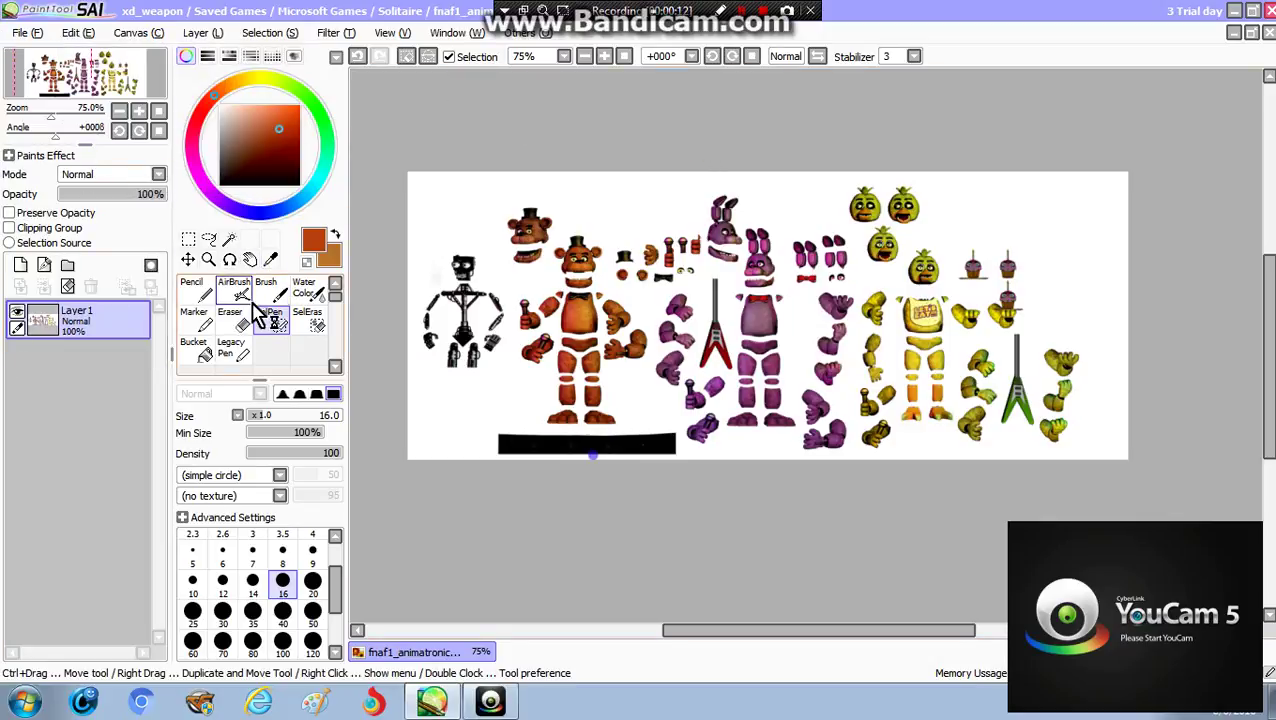
{"action": "key", "text": "e"}
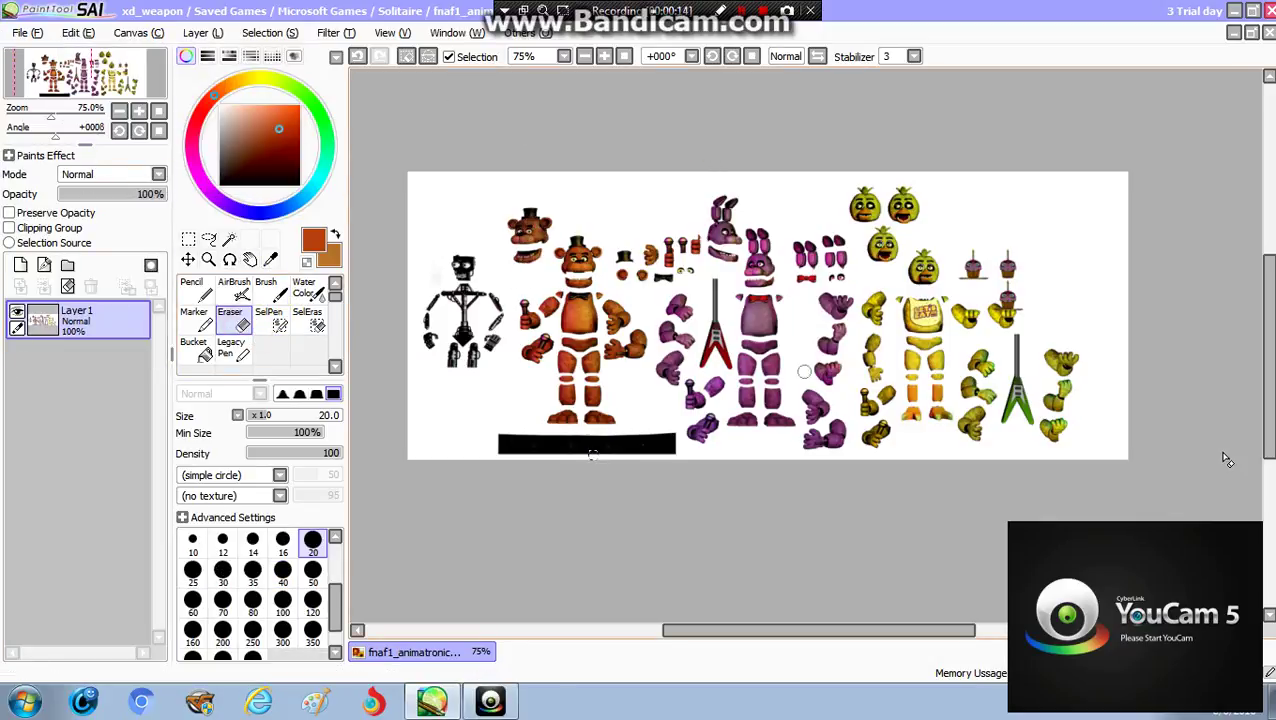
{"action": "left_click", "coordinate": [312, 630]}
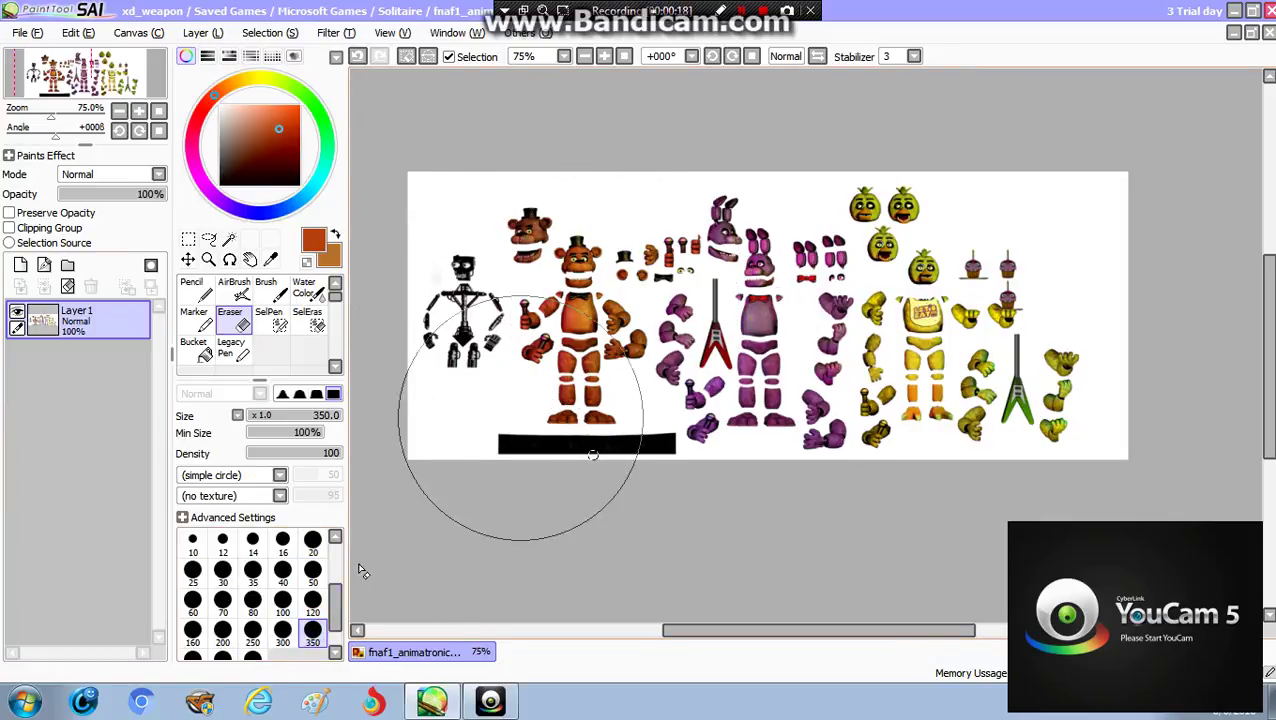
{"action": "left_click", "coordinate": [283, 602]}
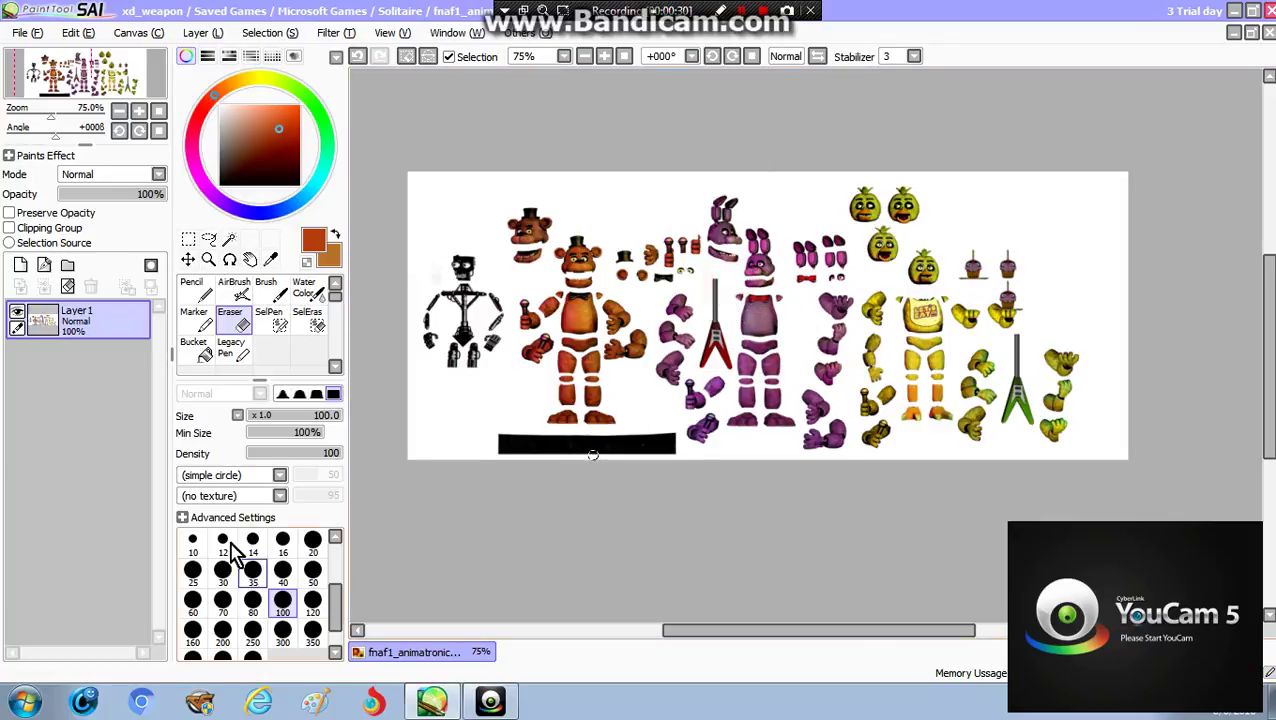
- Try erasing the brown bear and purple rabbit in the middle of the sheet, and undo the erasing
{"action": "left_click", "coordinate": [307, 318]}
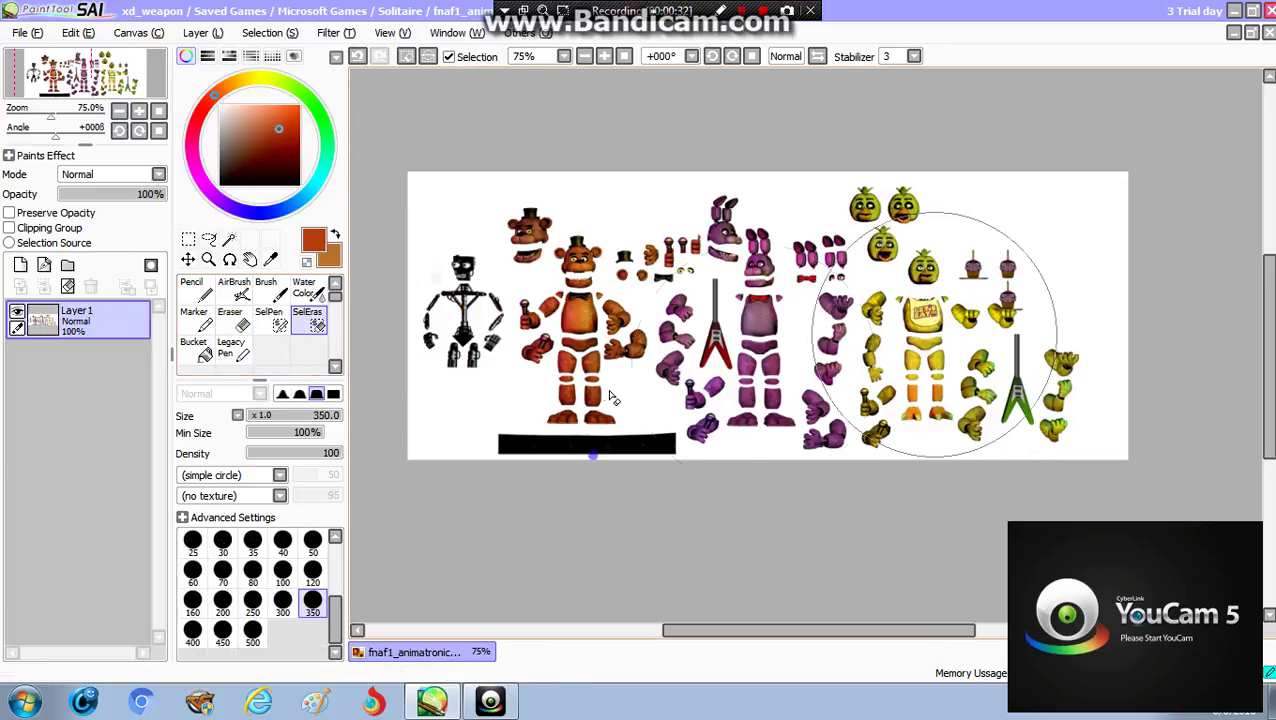
{"action": "left_click", "coordinate": [230, 318]}
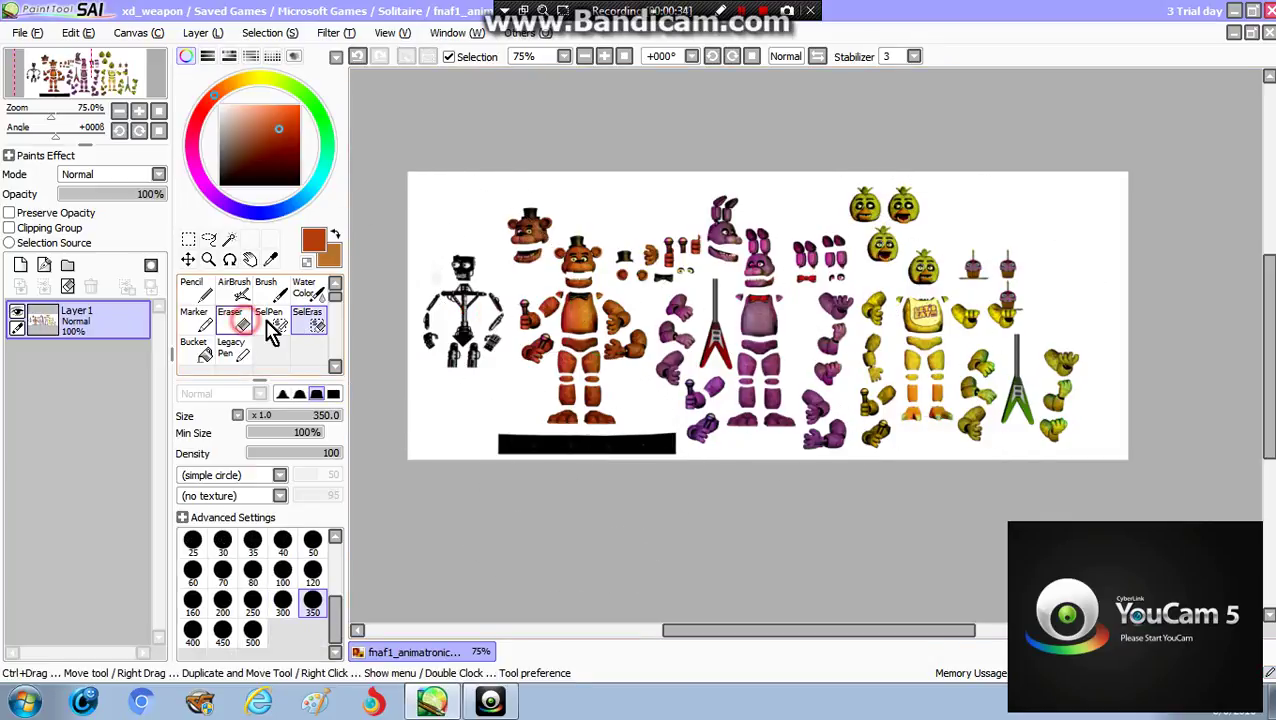
{"action": "mouse_move", "coordinate": [802, 290]}
{"action": "left_mouse_down"}
{"action": "mouse_move", "coordinate": [768, 280]}
{"action": "mouse_move", "coordinate": [760, 402]}
{"action": "mouse_move", "coordinate": [739, 263]}
{"action": "mouse_move", "coordinate": [719, 460]}
{"action": "mouse_move", "coordinate": [722, 320]}
{"action": "mouse_move", "coordinate": [680, 240]}
{"action": "mouse_move", "coordinate": [660, 357]}
{"action": "mouse_move", "coordinate": [620, 326]}
{"action": "mouse_move", "coordinate": [610, 236]}
{"action": "mouse_move", "coordinate": [602, 400]}
{"action": "mouse_move", "coordinate": [579, 443]}
{"action": "mouse_move", "coordinate": [580, 268]}
{"action": "mouse_move", "coordinate": [555, 452]}
{"action": "mouse_move", "coordinate": [553, 272]}
{"action": "mouse_move", "coordinate": [552, 399]}
{"action": "left_mouse_up"}
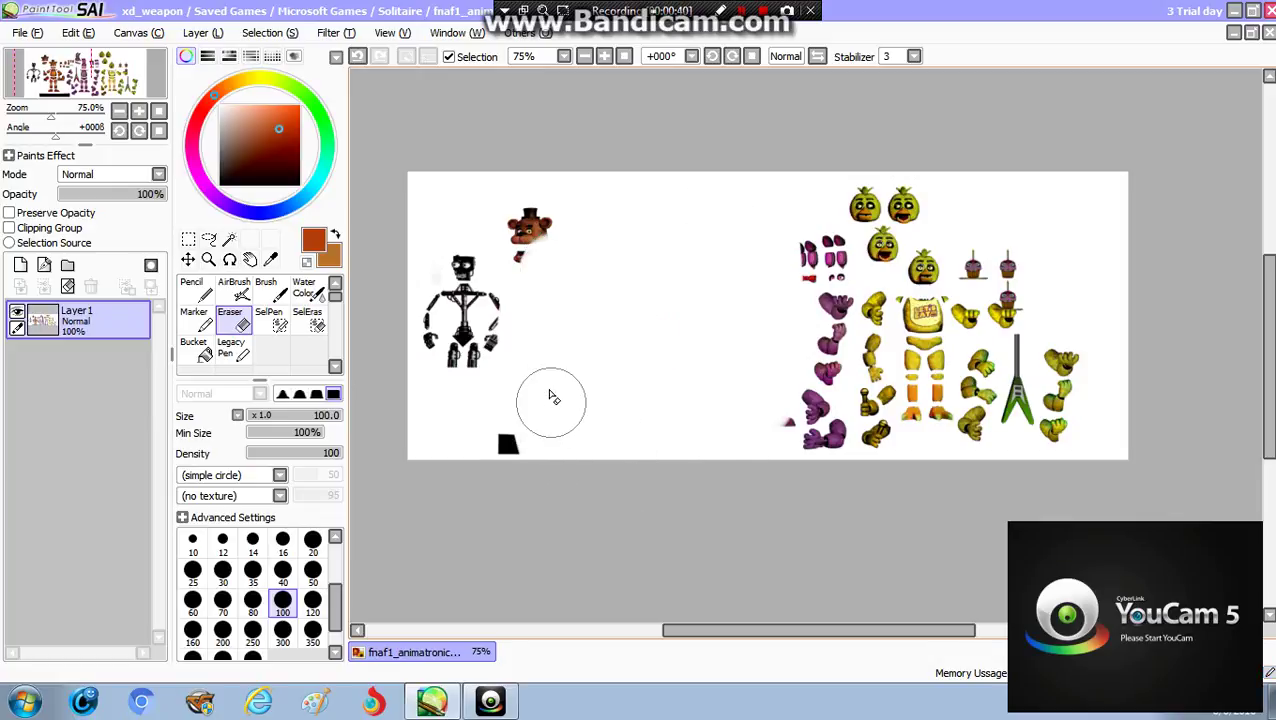
{"action": "key", "text": "ctrl+z"}
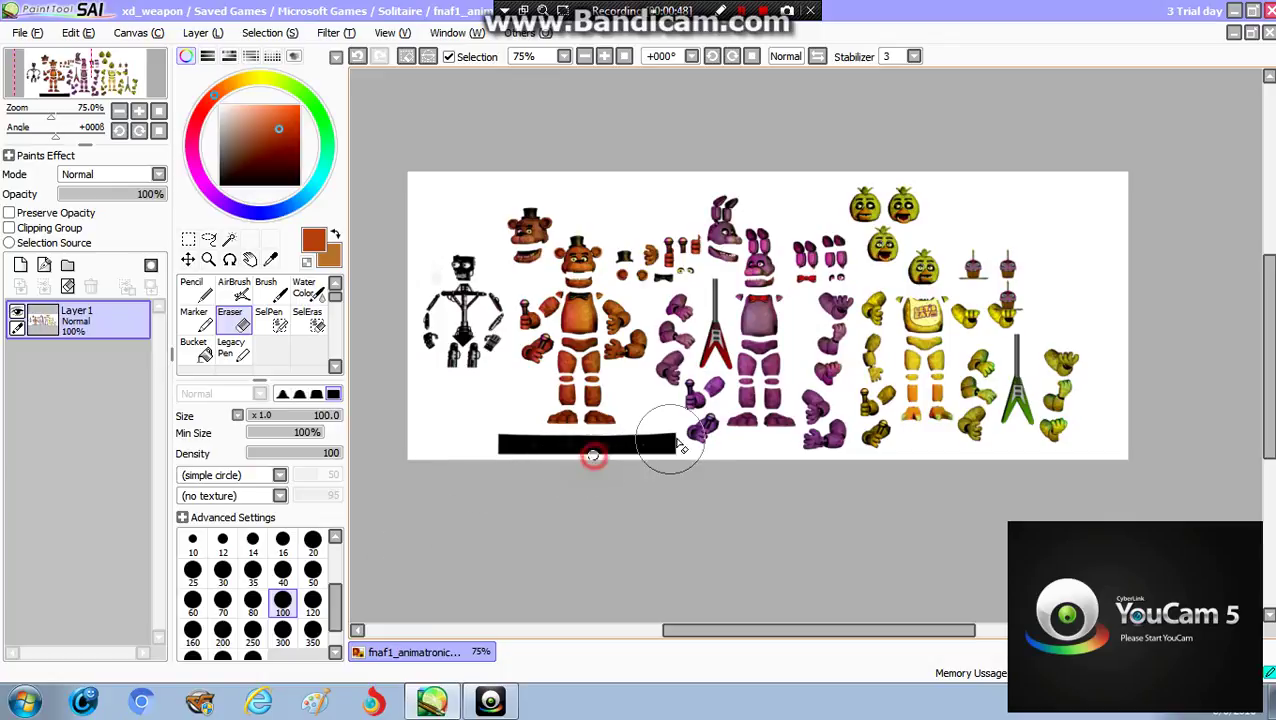
- Clear the small selection at the black bar, and paint and remove a test selection across the purple rabbit
{"action": "key", "text": "ctrl"}
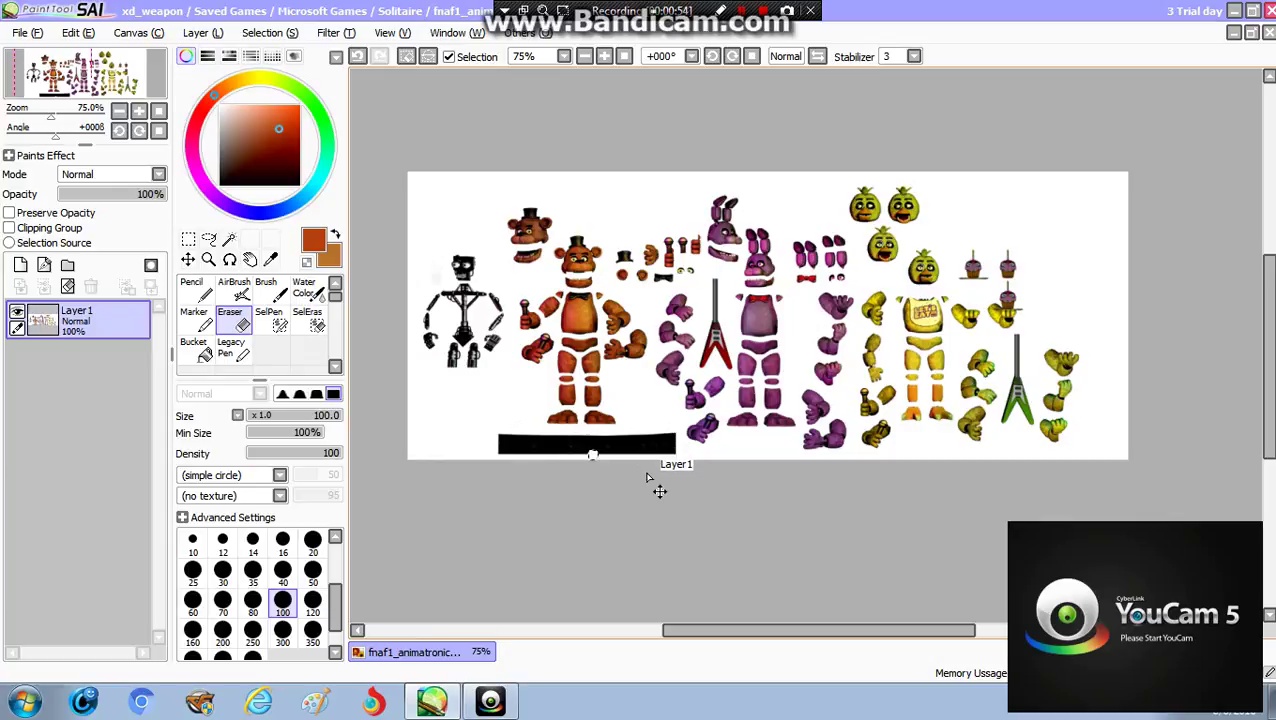
{"action": "left_click", "coordinate": [315, 340]}
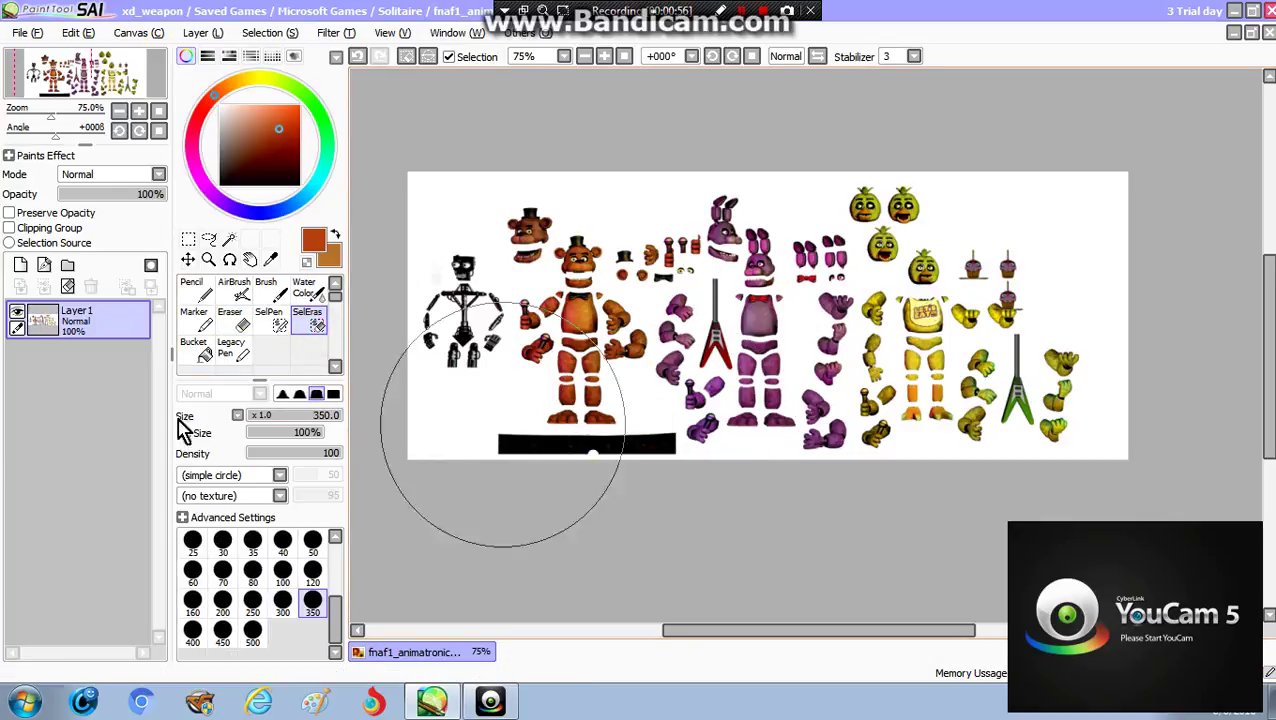
{"action": "left_click", "coordinate": [268, 318]}
{"action": "left_click_drag", "start_coordinate": [712, 222], "coordinate": [800, 405]}
{"action": "left_click", "coordinate": [306, 320]}
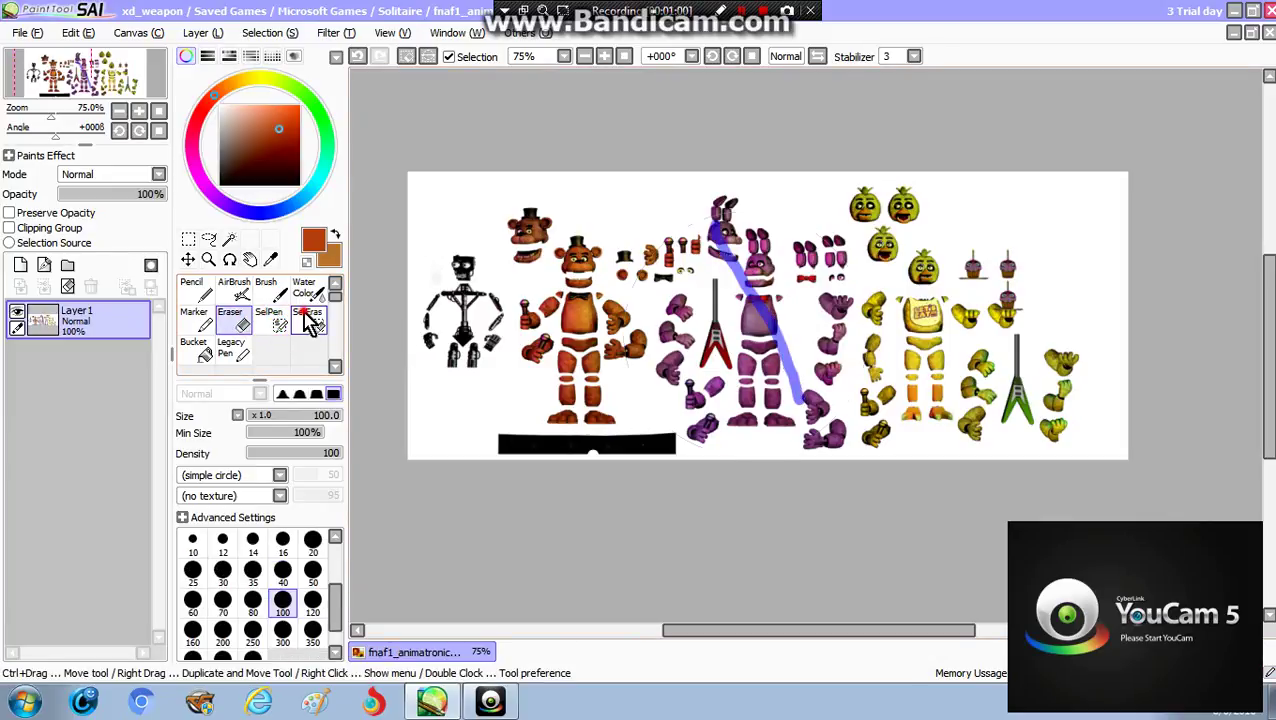
{"action": "left_click_drag", "start_coordinate": [728, 335], "coordinate": [731, 455]}
- Try erasing the bear's body and the purple rabbit with its loose parts, and undo the strokes
{"action": "left_click", "coordinate": [230, 318]}
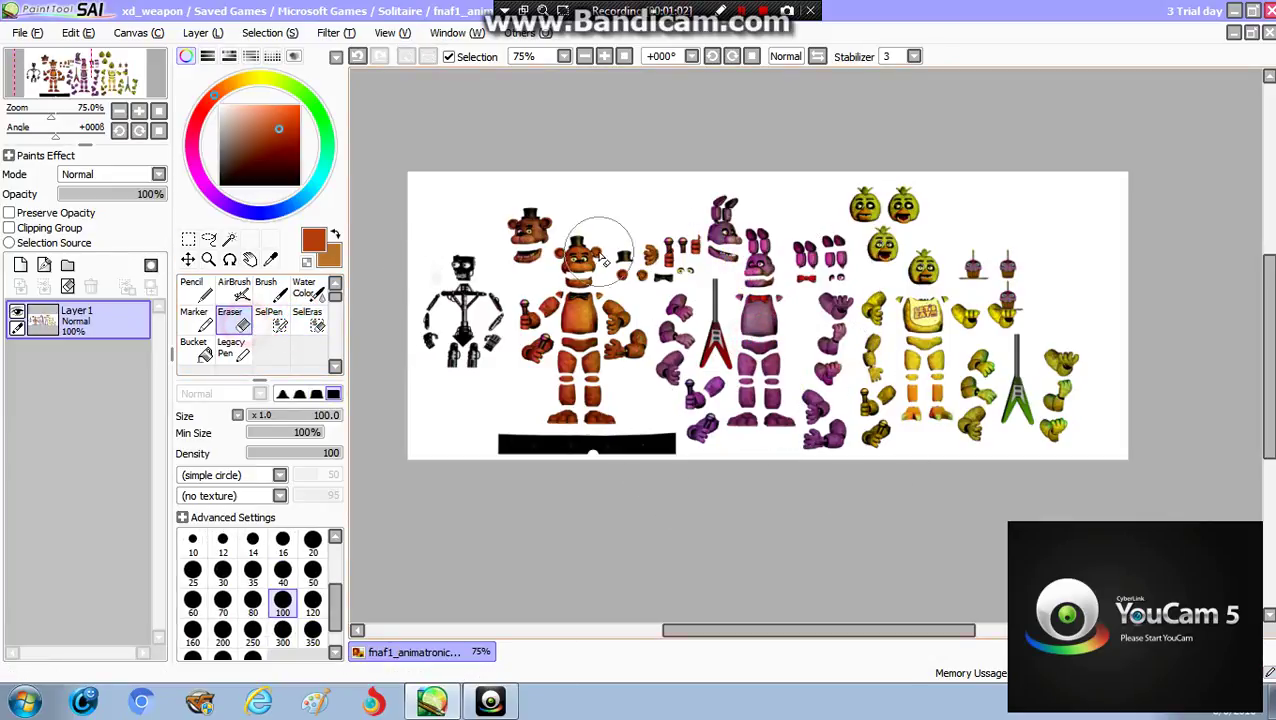
{"action": "mouse_move", "coordinate": [598, 242]}
{"action": "left_mouse_down"}
{"action": "mouse_move", "coordinate": [701, 277]}
{"action": "mouse_move", "coordinate": [729, 372]}
{"action": "mouse_move", "coordinate": [755, 407]}
{"action": "mouse_move", "coordinate": [797, 397]}
{"action": "left_mouse_up"}
{"action": "mouse_move", "coordinate": [797, 210]}
{"action": "left_mouse_down"}
{"action": "mouse_move", "coordinate": [712, 390]}
{"action": "mouse_move", "coordinate": [703, 140]}
{"action": "mouse_move", "coordinate": [703, 251]}
{"action": "mouse_move", "coordinate": [650, 290]}
{"action": "mouse_move", "coordinate": [612, 410]}
{"action": "mouse_move", "coordinate": [609, 500]}
{"action": "mouse_move", "coordinate": [712, 444]}
{"action": "mouse_move", "coordinate": [482, 457]}
{"action": "mouse_move", "coordinate": [823, 362]}
{"action": "mouse_move", "coordinate": [823, 303]}
{"action": "left_mouse_up"}
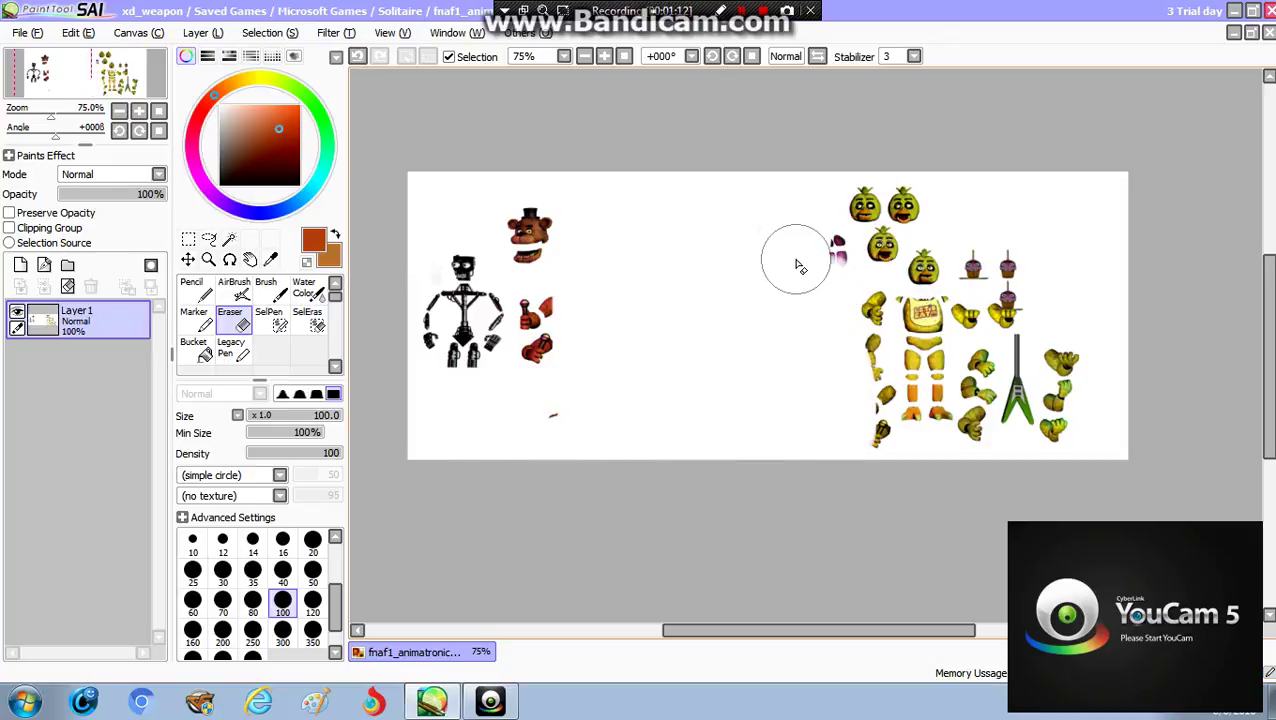
{"action": "key", "text": "ctrl+z"}
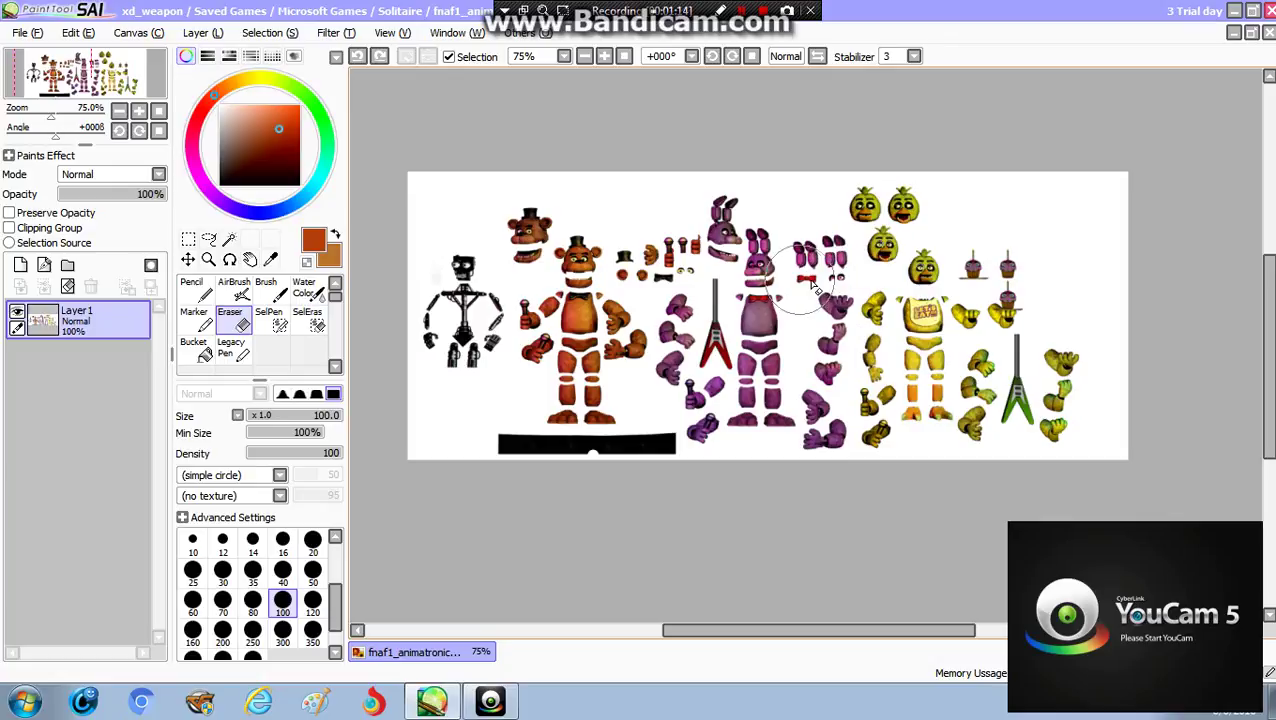
- Erase all bear and rabbit parts, the red guitar and the black bar between the endoskeleton and the yellow chicken
{"action": "mouse_move", "coordinate": [811, 282]}
{"action": "left_mouse_down"}
{"action": "mouse_move", "coordinate": [818, 443]}
{"action": "mouse_move", "coordinate": [794, 338]}
{"action": "mouse_move", "coordinate": [815, 256]}
{"action": "left_mouse_up"}
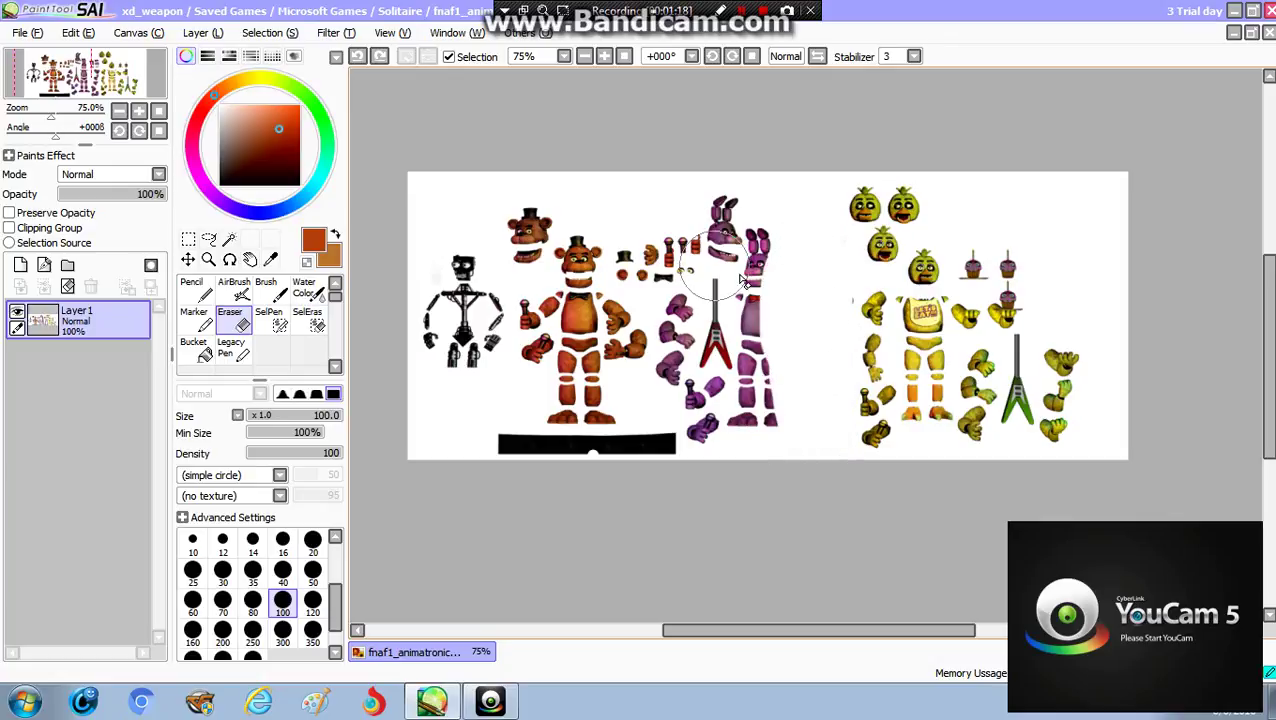
{"action": "mouse_move", "coordinate": [743, 283]}
{"action": "left_mouse_down"}
{"action": "mouse_move", "coordinate": [752, 240]}
{"action": "mouse_move", "coordinate": [731, 185]}
{"action": "mouse_move", "coordinate": [729, 381]}
{"action": "mouse_move", "coordinate": [713, 333]}
{"action": "mouse_move", "coordinate": [680, 395]}
{"action": "mouse_move", "coordinate": [670, 346]}
{"action": "mouse_move", "coordinate": [634, 414]}
{"action": "mouse_move", "coordinate": [596, 127]}
{"action": "mouse_move", "coordinate": [595, 394]}
{"action": "mouse_move", "coordinate": [565, 165]}
{"action": "mouse_move", "coordinate": [598, 441]}
{"action": "mouse_move", "coordinate": [591, 313]}
{"action": "mouse_move", "coordinate": [688, 497]}
{"action": "mouse_move", "coordinate": [598, 378]}
{"action": "mouse_move", "coordinate": [536, 476]}
{"action": "mouse_move", "coordinate": [511, 472]}
{"action": "mouse_move", "coordinate": [538, 455]}
{"action": "mouse_move", "coordinate": [558, 377]}
{"action": "mouse_move", "coordinate": [526, 194]}
{"action": "left_mouse_up"}
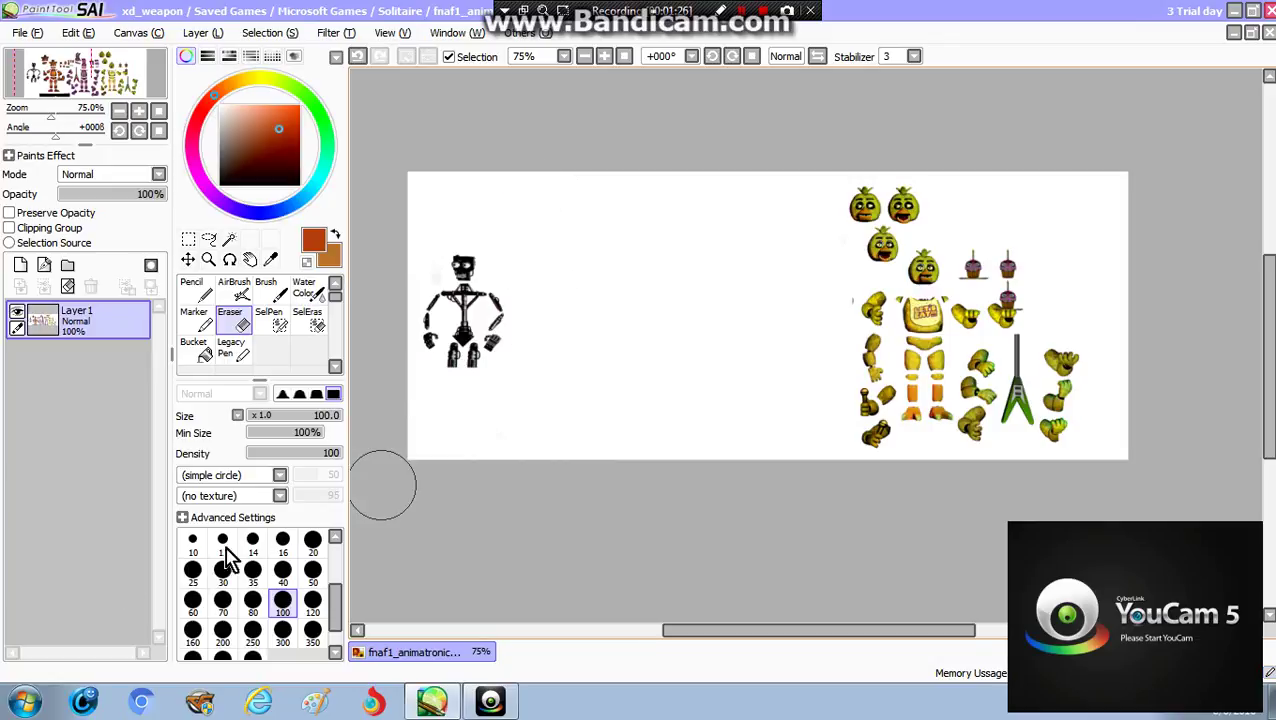
- Select all the yellow chicken parts with the Selection Pen at size 500 and move them closer to the endoskeleton
{"action": "left_click", "coordinate": [269, 320]}
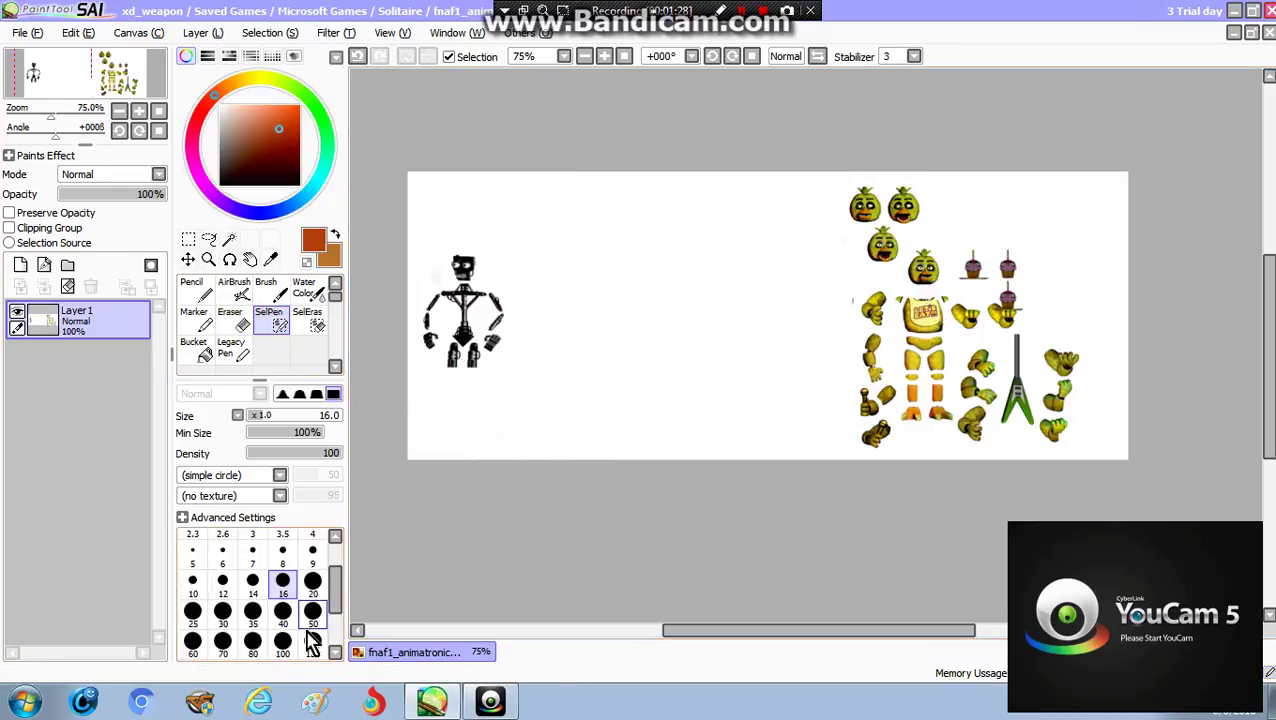
{"action": "left_click", "coordinate": [312, 643]}
{"action": "scroll", "coordinate": [338, 625], "scroll_direction": "down", "scroll_amount": 2}
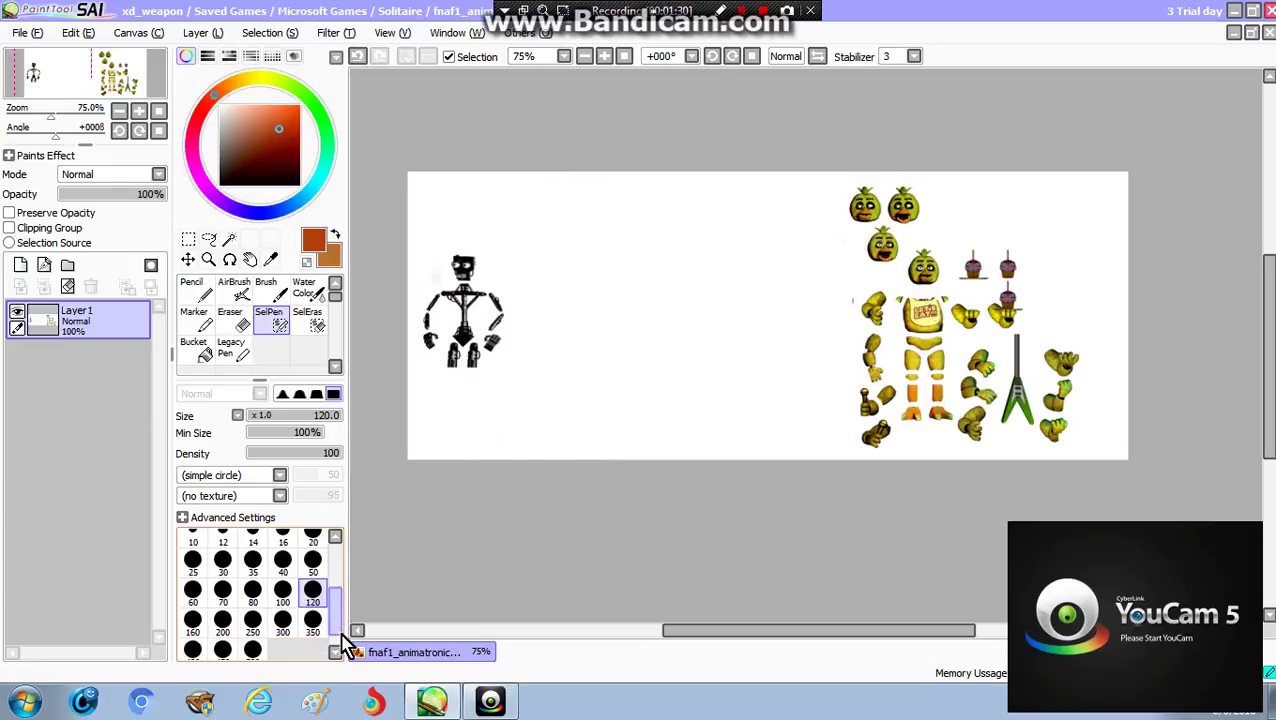
{"action": "scroll", "coordinate": [340, 640], "scroll_direction": "down", "scroll_amount": 1}
{"action": "left_click", "coordinate": [251, 633]}
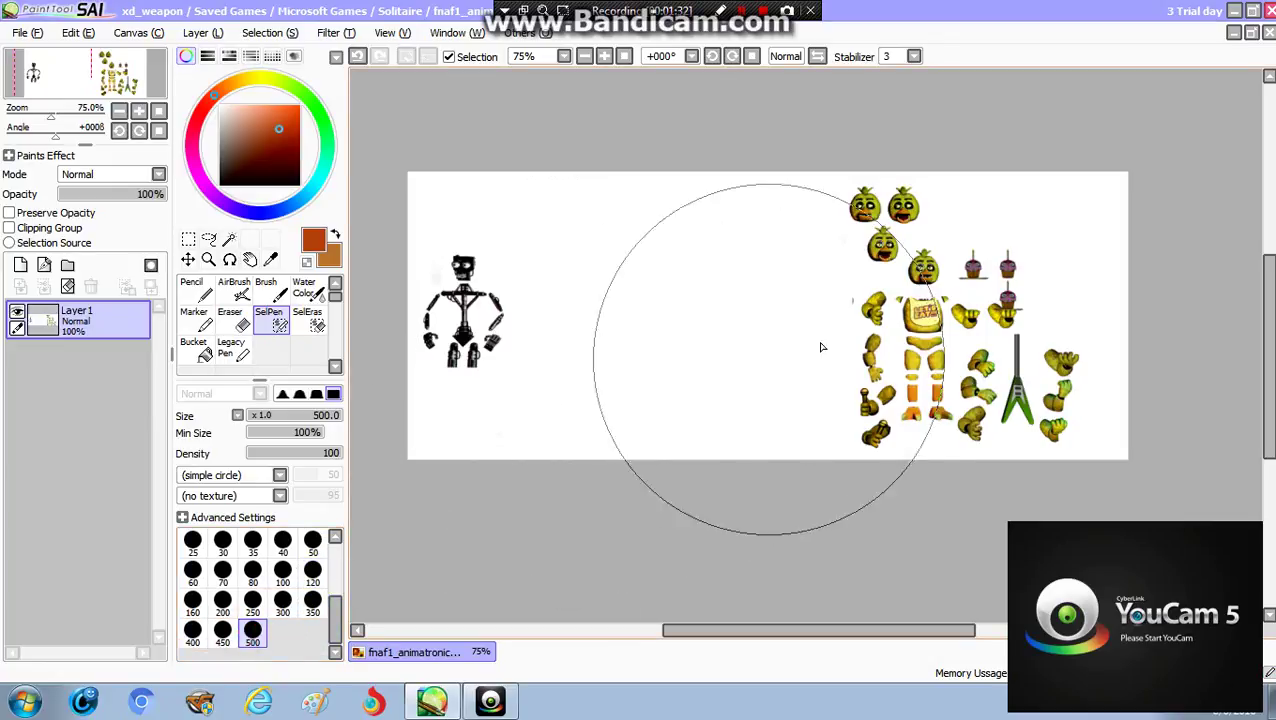
{"action": "left_click", "coordinate": [938, 333]}
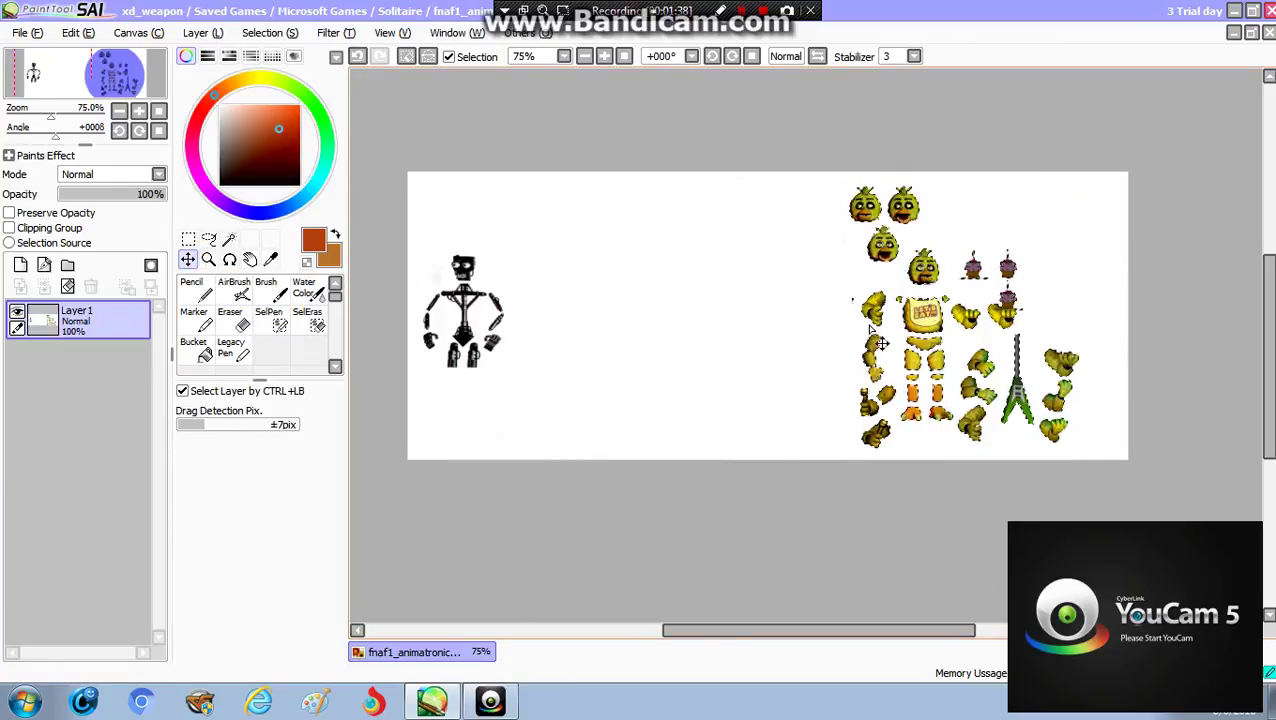
{"action": "left_click_drag", "start_coordinate": [796, 352], "coordinate": [632, 337]}
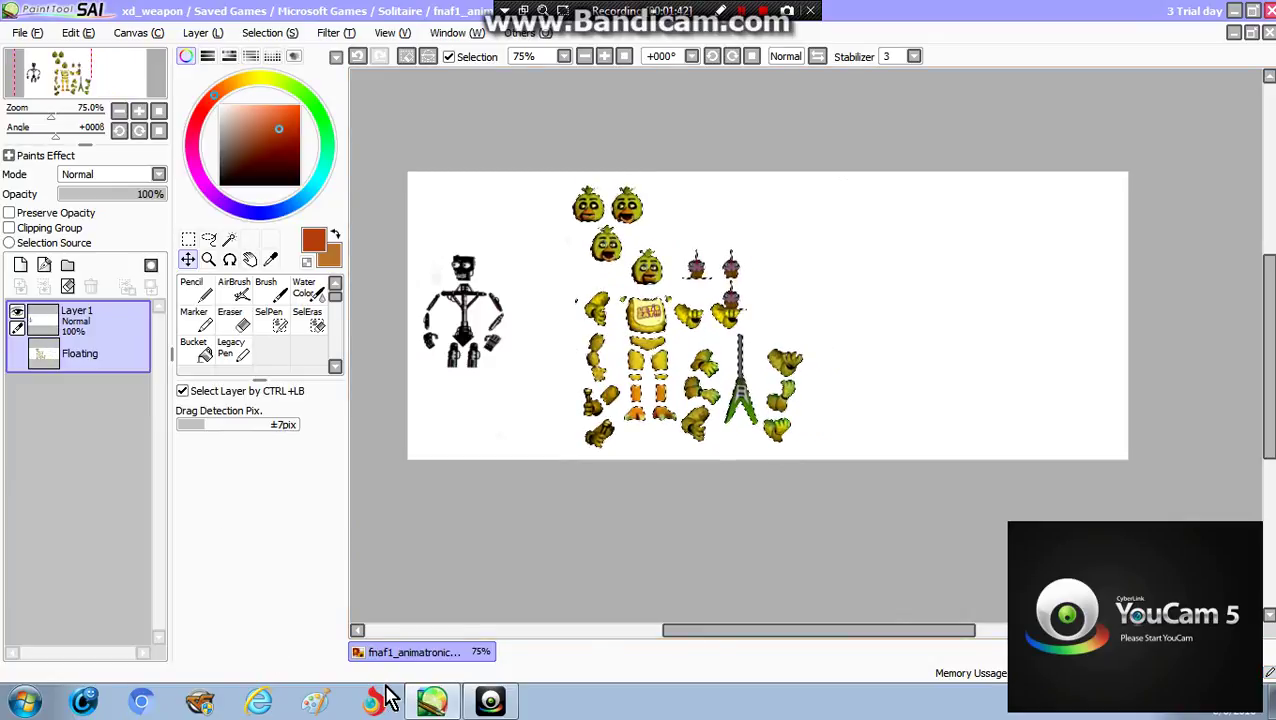
- Clear the selection over the moved chicken parts with the Selection Eraser at size 350
{"action": "left_click", "coordinate": [276, 322]}
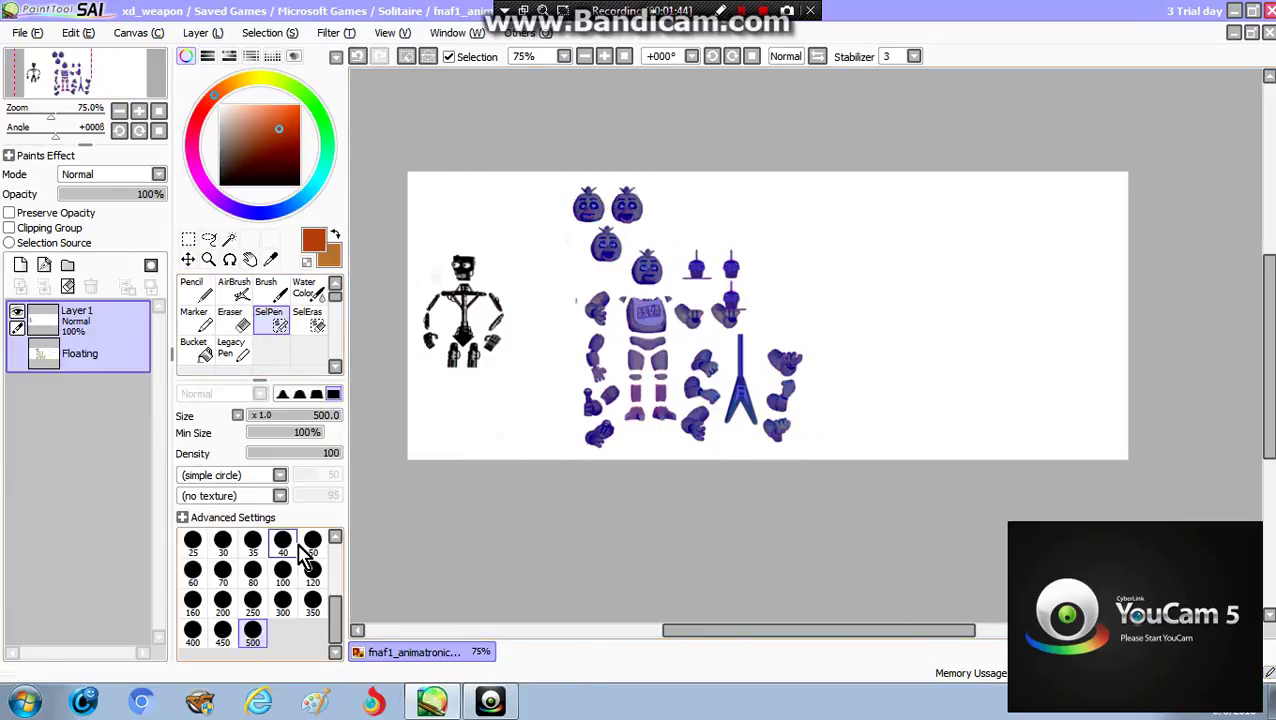
{"action": "left_click", "coordinate": [307, 320]}
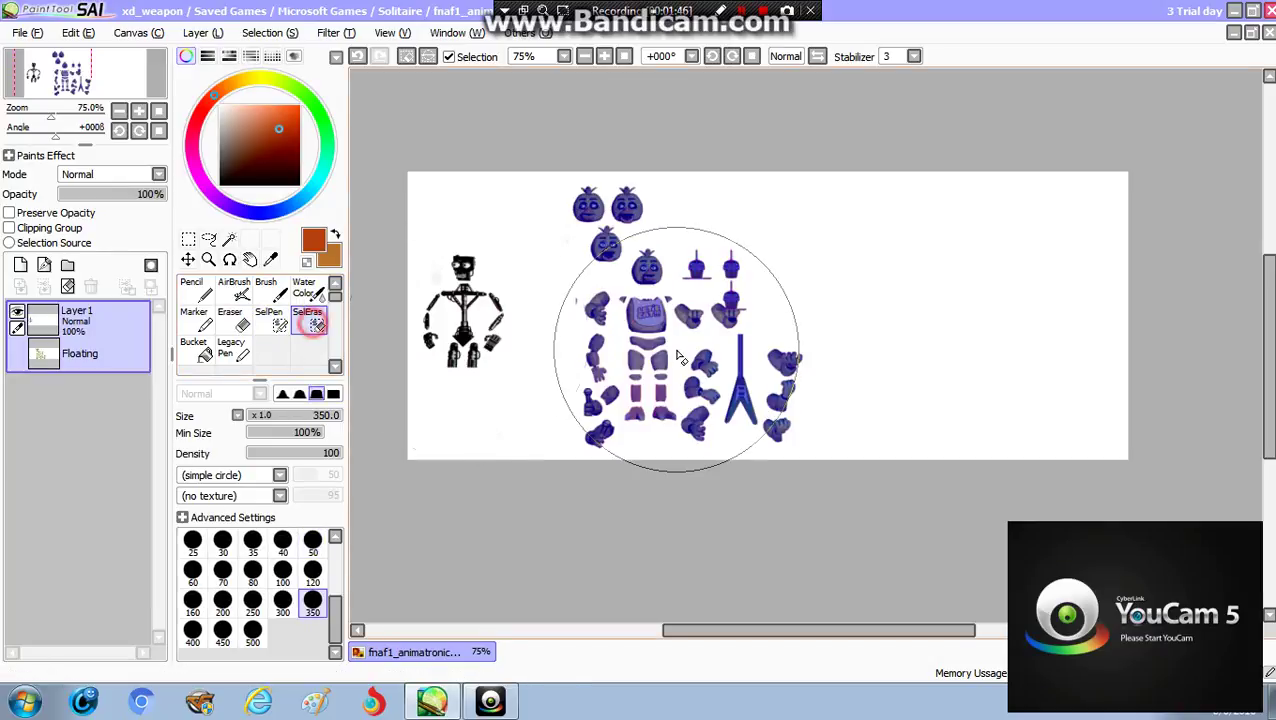
{"action": "mouse_move", "coordinate": [675, 390]}
{"action": "left_mouse_down"}
{"action": "mouse_move", "coordinate": [541, 222]}
{"action": "mouse_move", "coordinate": [770, 400]}
{"action": "mouse_move", "coordinate": [627, 407]}
{"action": "mouse_move", "coordinate": [590, 319]}
{"action": "left_mouse_up"}
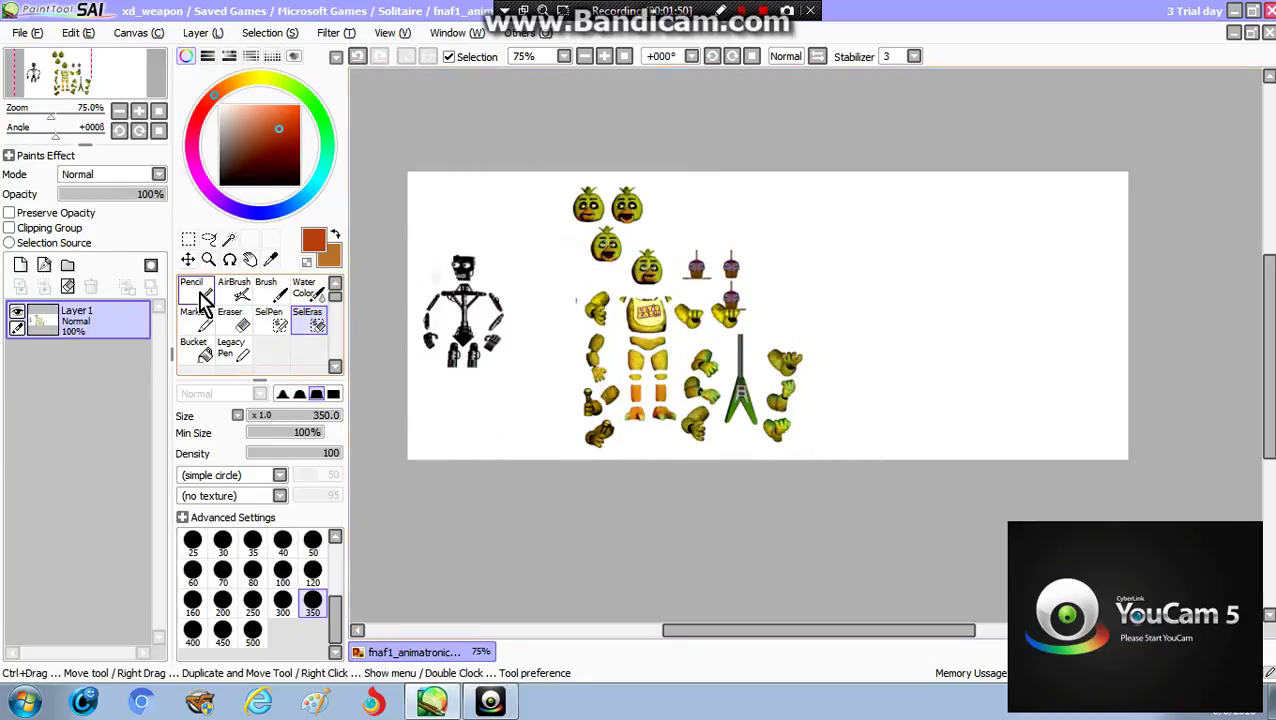
- Bring up the YouCam hardware message and dismiss it
{"action": "scroll", "coordinate": [518, 343], "scroll_direction": "down", "scroll_amount": 2}
{"action": "scroll", "coordinate": [520, 345], "scroll_direction": "up", "scroll_amount": 4}
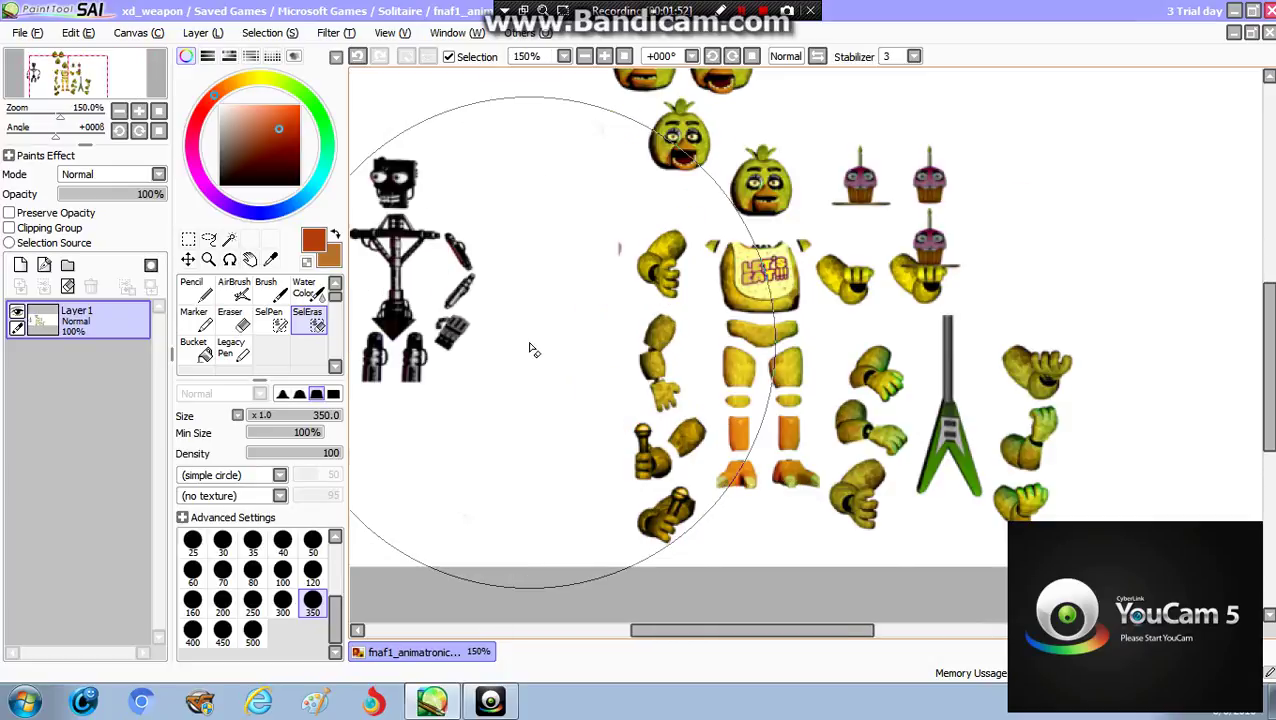
{"action": "scroll", "coordinate": [533, 349], "scroll_direction": "down", "scroll_amount": 1}
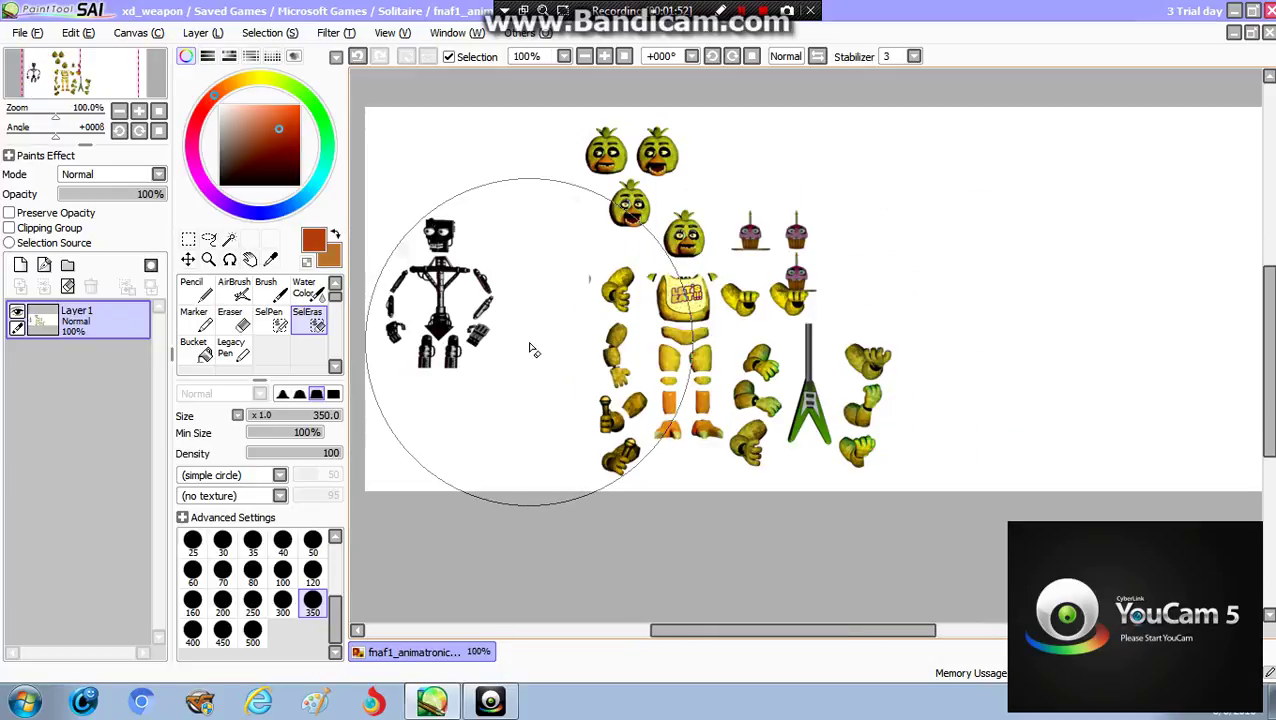
{"action": "left_click", "coordinate": [490, 705]}
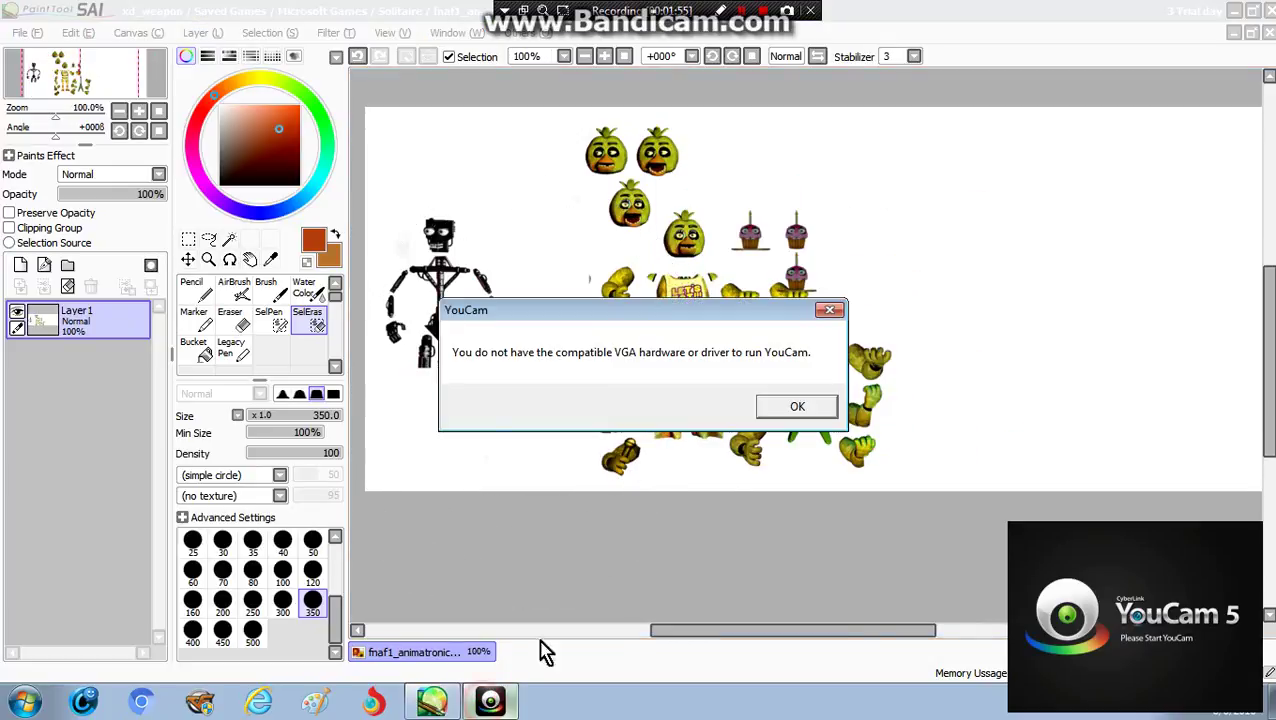
{"action": "left_click", "coordinate": [830, 314]}
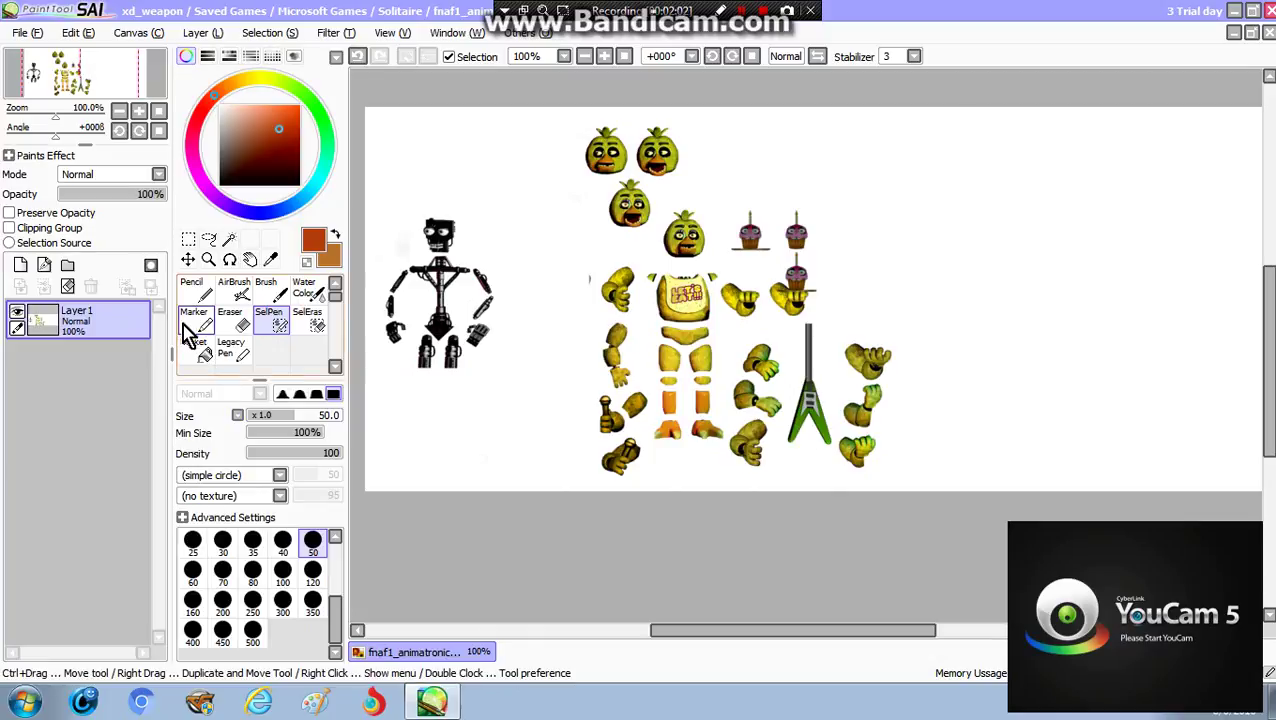
- Erase the green guitar, the spare hands around it, the cupcakes and the cupcake-holding hand with the size 100 Eraser
{"action": "left_click", "coordinate": [233, 318]}
{"action": "left_click", "coordinate": [845, 378]}
{"action": "mouse_move", "coordinate": [845, 378]}
{"action": "left_mouse_down"}
{"action": "mouse_move", "coordinate": [858, 452]}
{"action": "mouse_move", "coordinate": [863, 370]}
{"action": "mouse_move", "coordinate": [840, 415]}
{"action": "mouse_move", "coordinate": [828, 357]}
{"action": "mouse_move", "coordinate": [806, 364]}
{"action": "mouse_move", "coordinate": [782, 431]}
{"action": "mouse_move", "coordinate": [774, 370]}
{"action": "mouse_move", "coordinate": [749, 504]}
{"action": "left_mouse_up"}
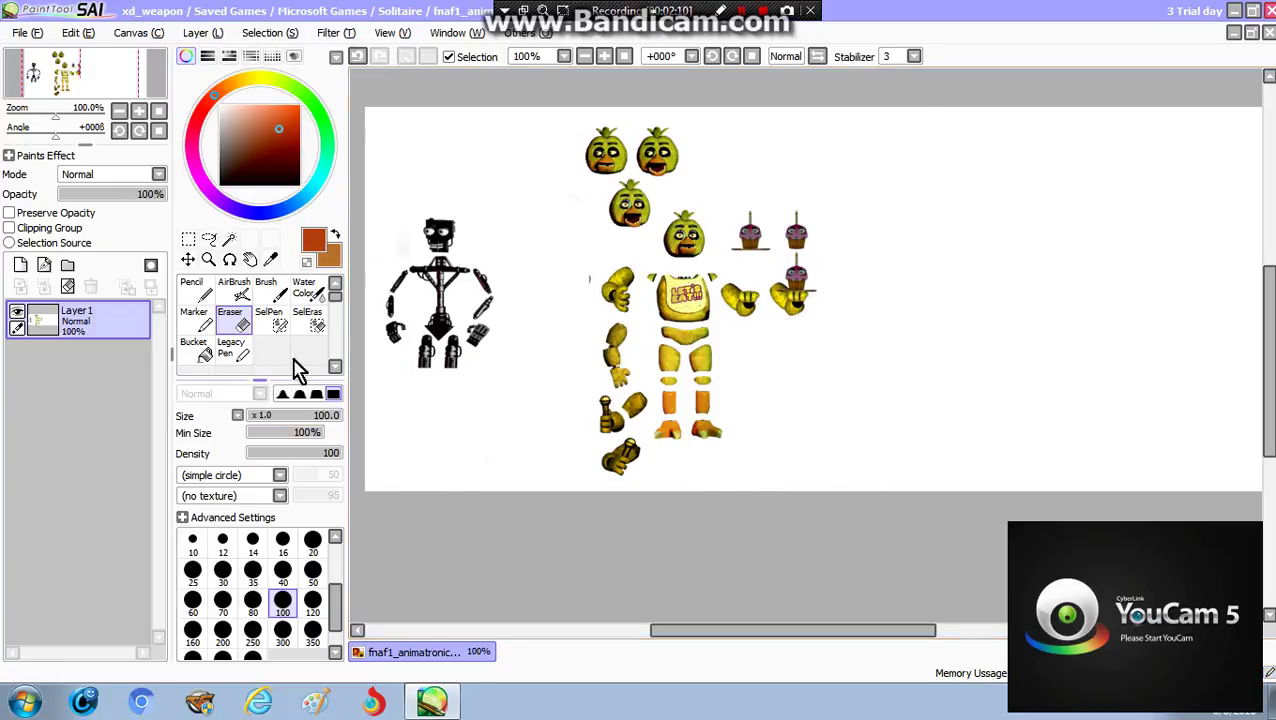
{"action": "mouse_move", "coordinate": [845, 222]}
{"action": "left_mouse_down"}
{"action": "mouse_move", "coordinate": [829, 268]}
{"action": "mouse_move", "coordinate": [800, 179]}
{"action": "mouse_move", "coordinate": [826, 349]}
{"action": "mouse_move", "coordinate": [824, 185]}
{"action": "mouse_move", "coordinate": [763, 205]}
{"action": "left_mouse_up"}
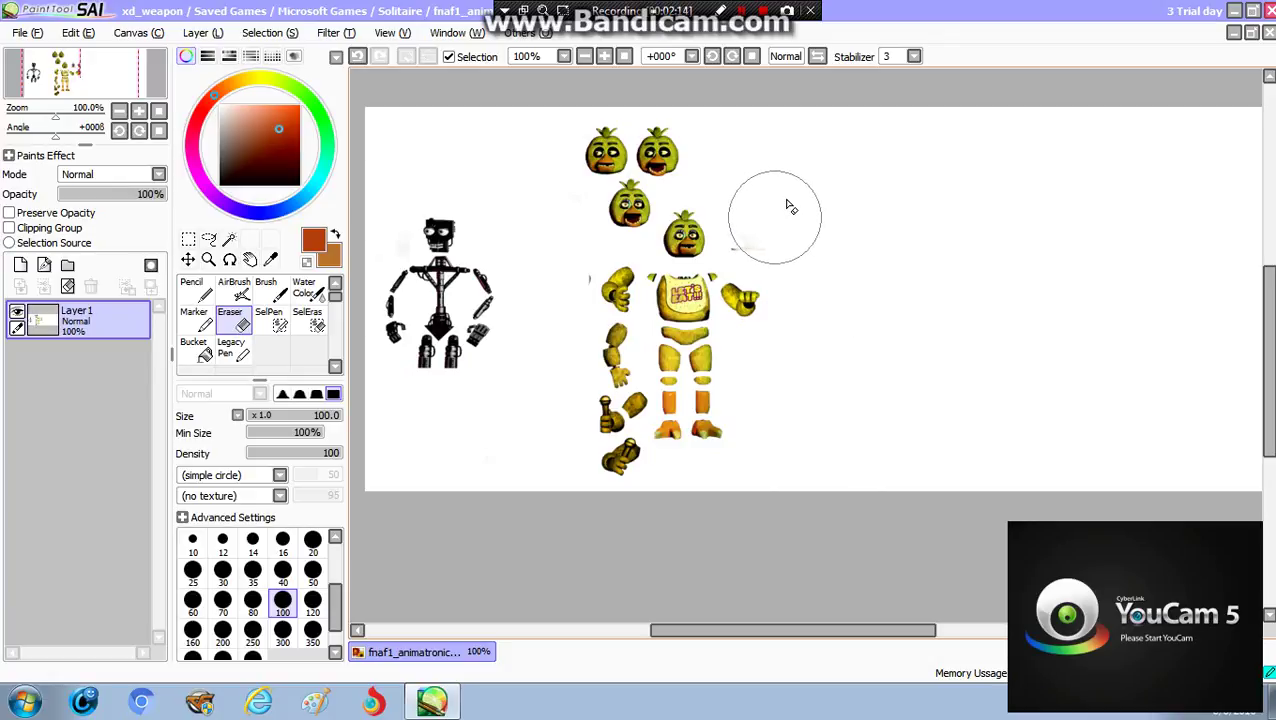
- Erase the three spare chicken heads, the loose arms beside the body and the remaining hand
{"action": "left_click", "coordinate": [268, 318]}
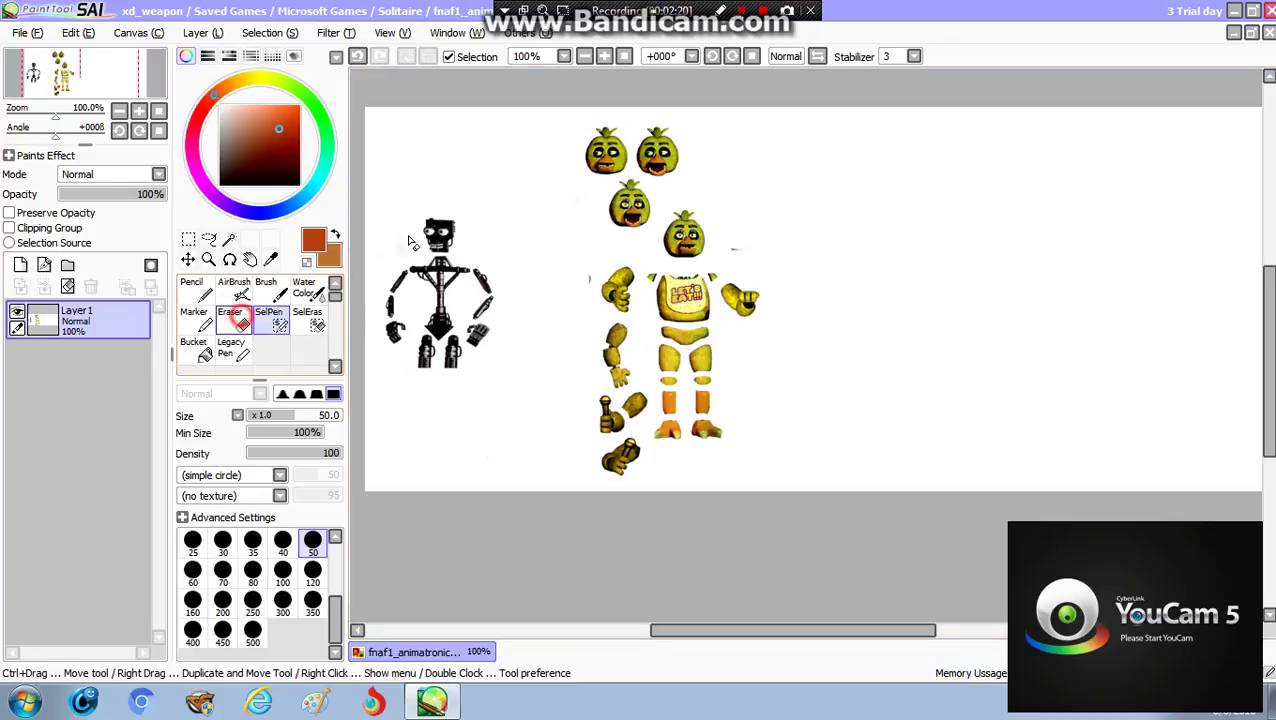
{"action": "left_click", "coordinate": [230, 318]}
{"action": "mouse_move", "coordinate": [547, 191]}
{"action": "left_mouse_down"}
{"action": "mouse_move", "coordinate": [683, 153]}
{"action": "mouse_move", "coordinate": [570, 225]}
{"action": "left_mouse_up"}
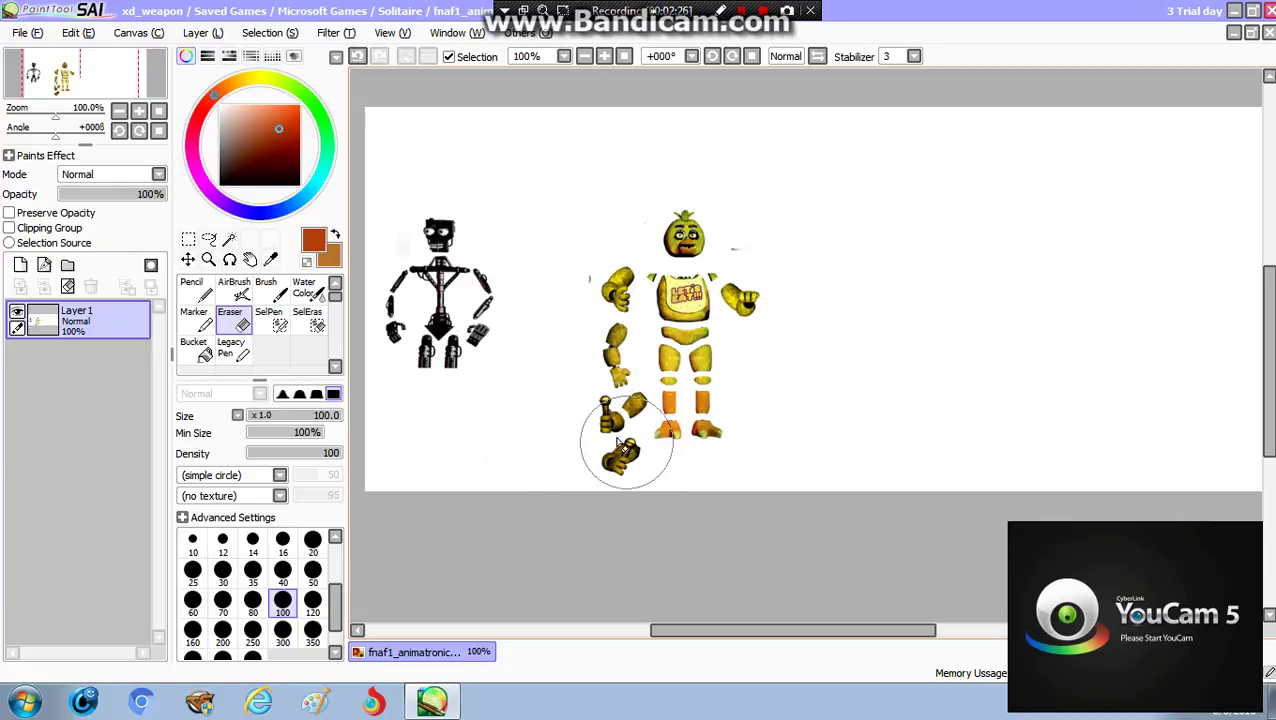
{"action": "left_click_drag", "start_coordinate": [606, 430], "coordinate": [598, 273]}
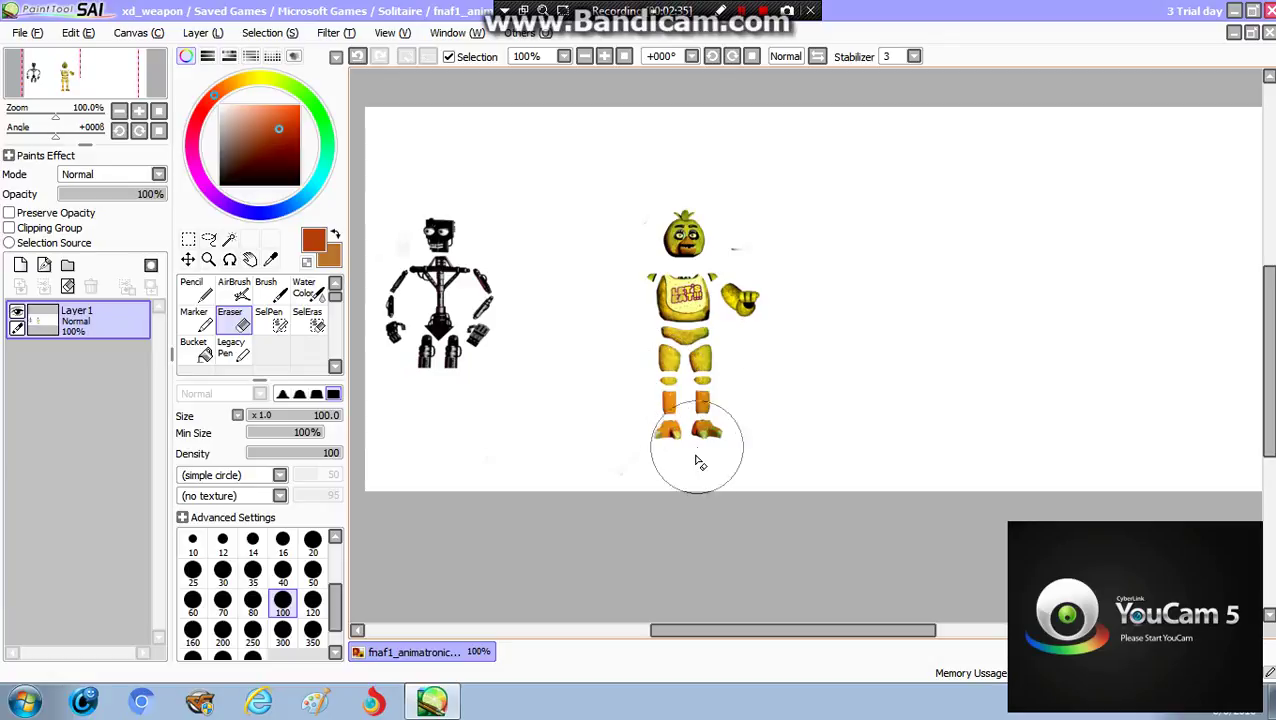
{"action": "mouse_move", "coordinate": [755, 276]}
{"action": "left_mouse_down"}
{"action": "mouse_move", "coordinate": [755, 293]}
{"action": "mouse_move", "coordinate": [769, 293]}
{"action": "left_mouse_up"}
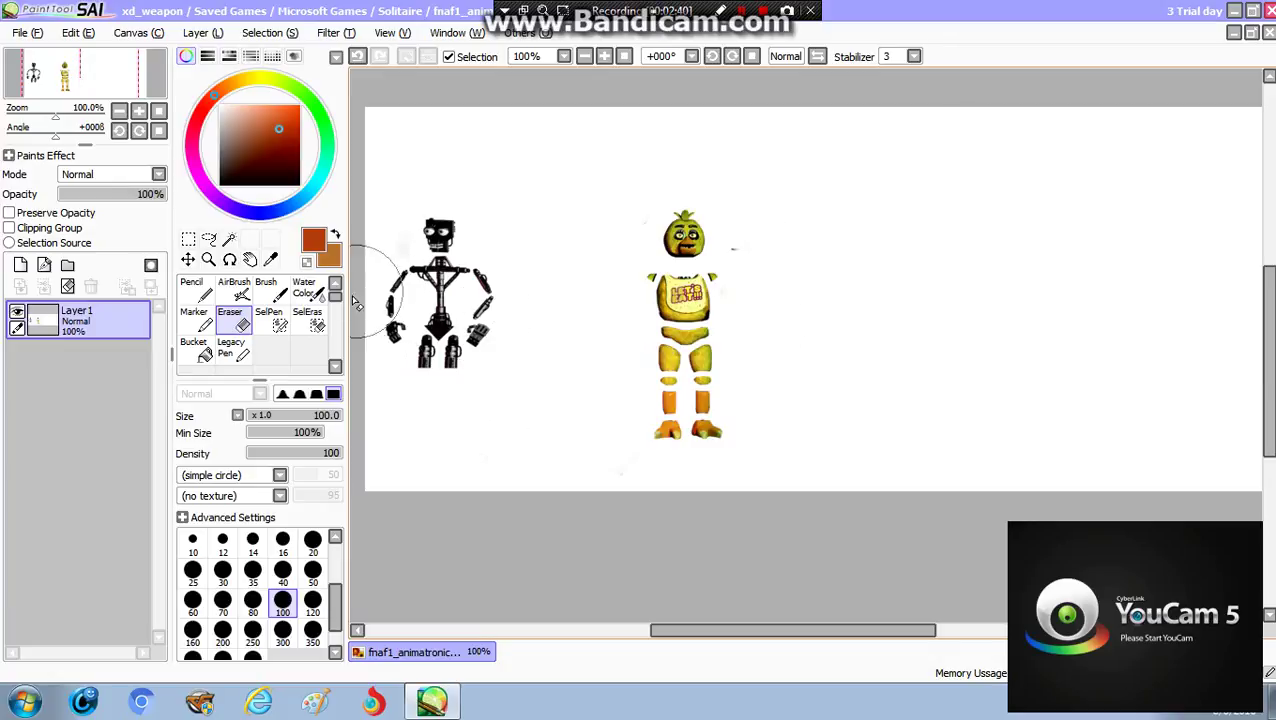
- Select the endoskeleton's left-side arm and hand with the size 30 Selection Pen and move them into the gap before Chica
{"action": "left_click", "coordinate": [268, 320]}
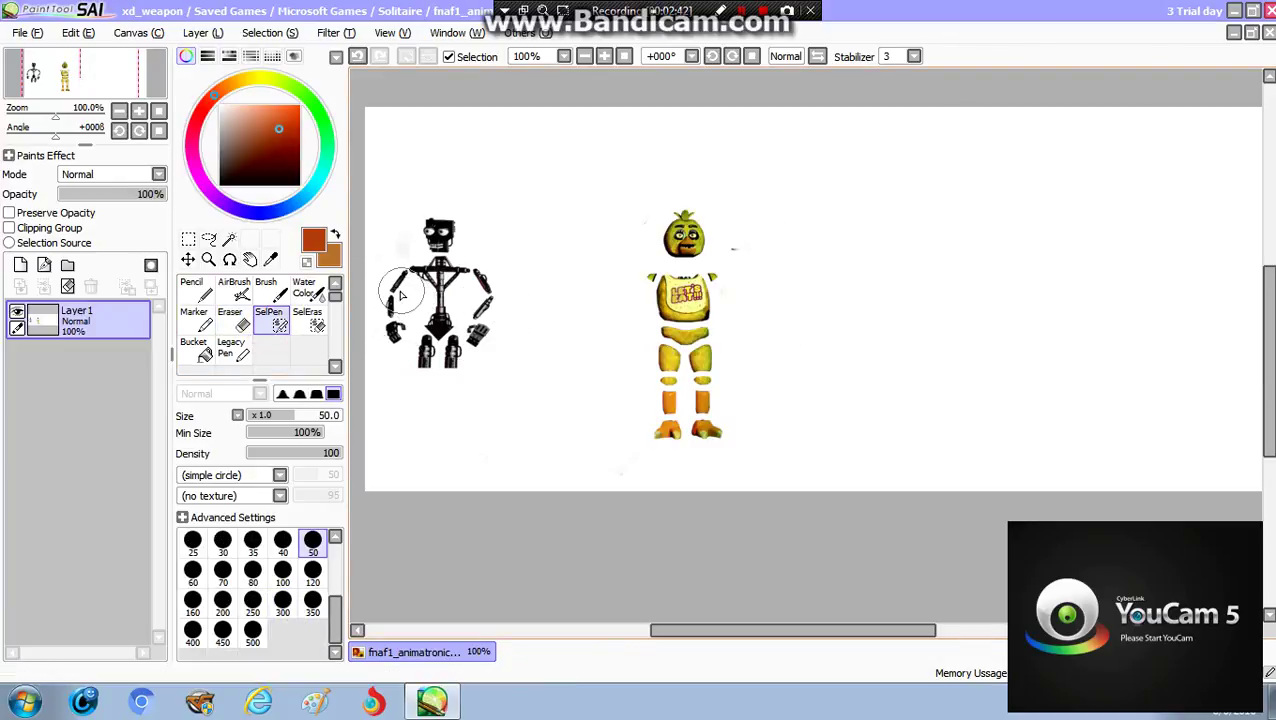
{"action": "left_click_drag", "start_coordinate": [400, 294], "coordinate": [398, 284]}
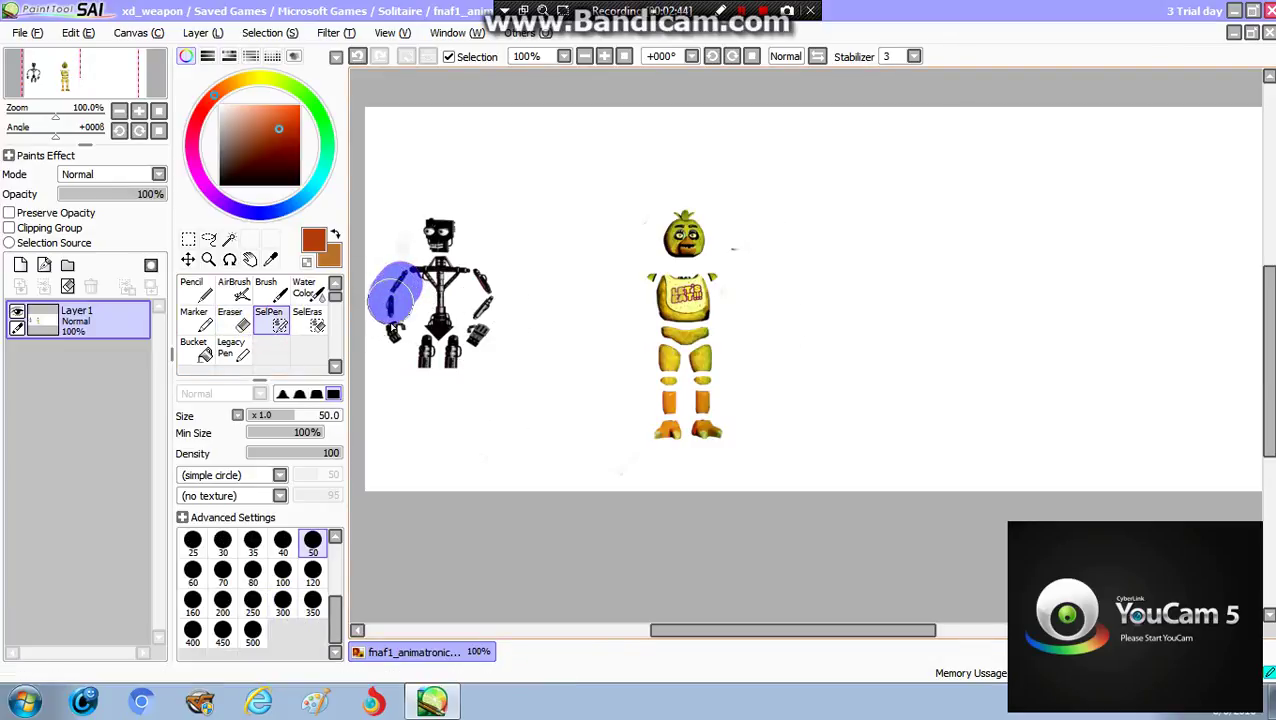
{"action": "key", "text": "ctrl+z"}
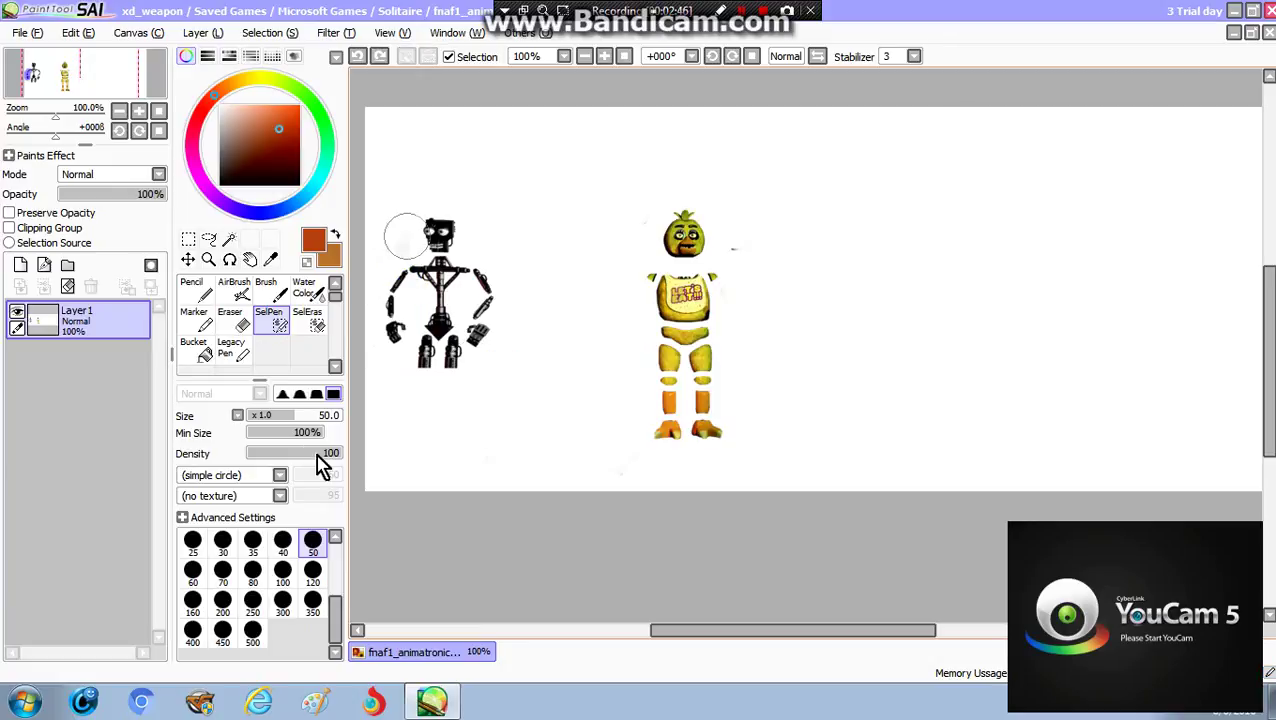
{"action": "left_click", "coordinate": [234, 550]}
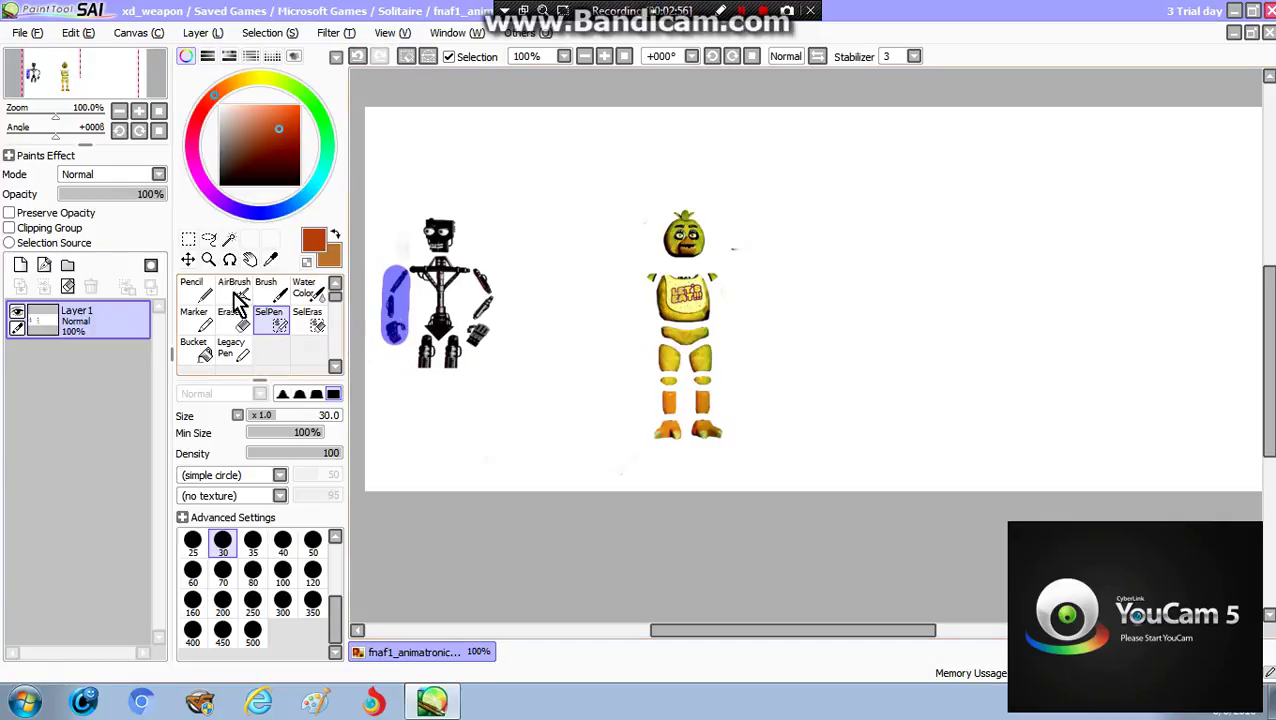
{"action": "key", "text": "ctrl"}
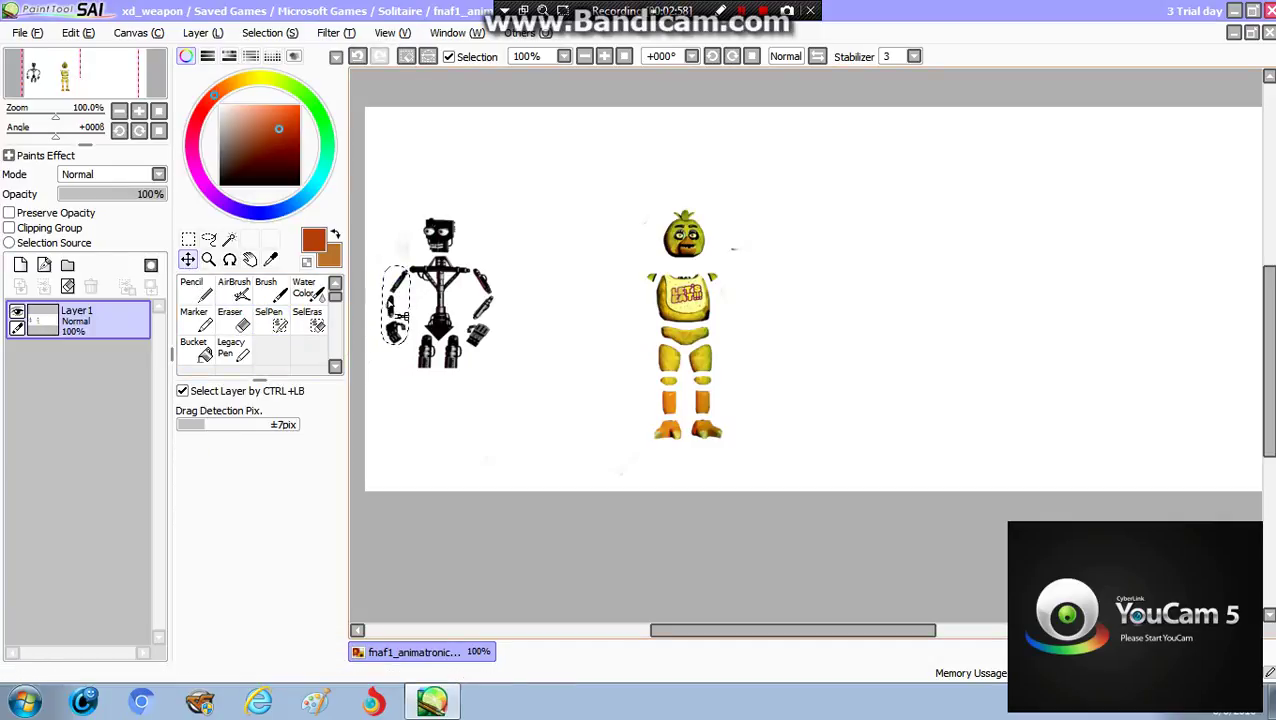
{"action": "mouse_move", "coordinate": [410, 315]}
{"action": "left_mouse_down"}
{"action": "mouse_move", "coordinate": [638, 343]}
{"action": "mouse_move", "coordinate": [527, 369]}
{"action": "mouse_move", "coordinate": [538, 359]}
{"action": "left_mouse_up"}
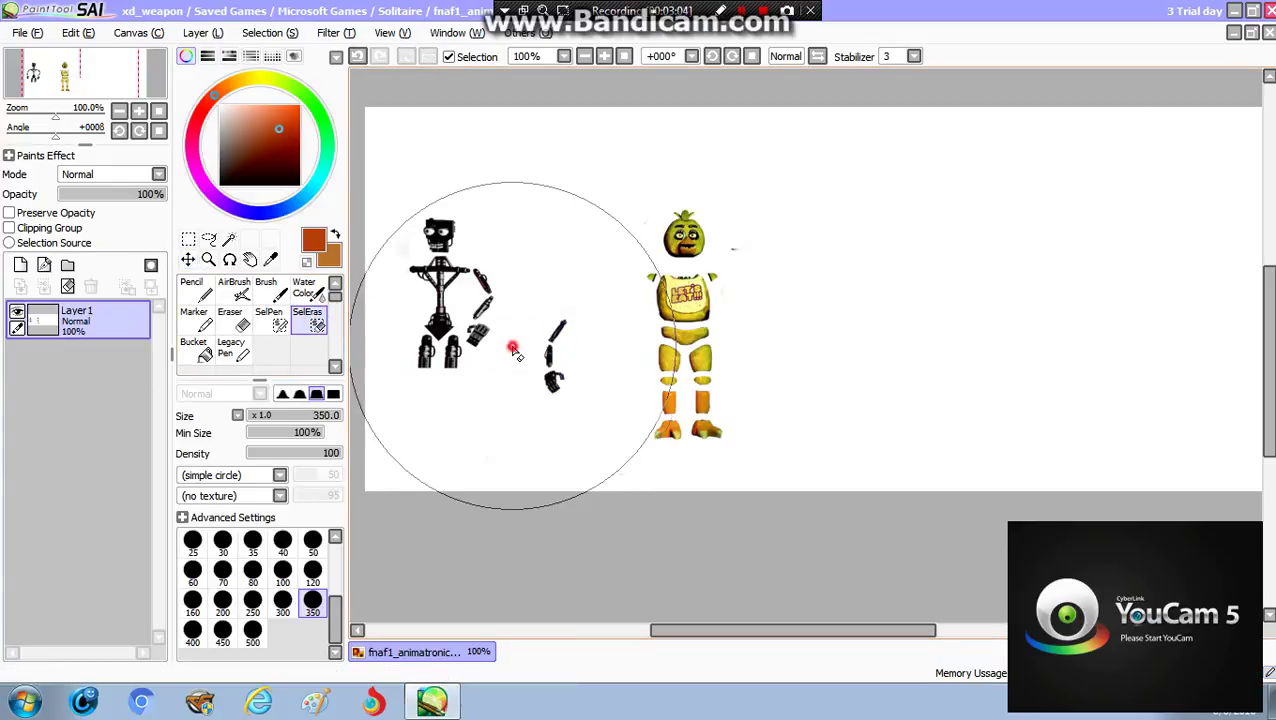
- Select the shoulder piece on the left side of Chica's torso with the Selection Pen and move it against the torso
{"action": "left_click", "coordinate": [279, 320]}
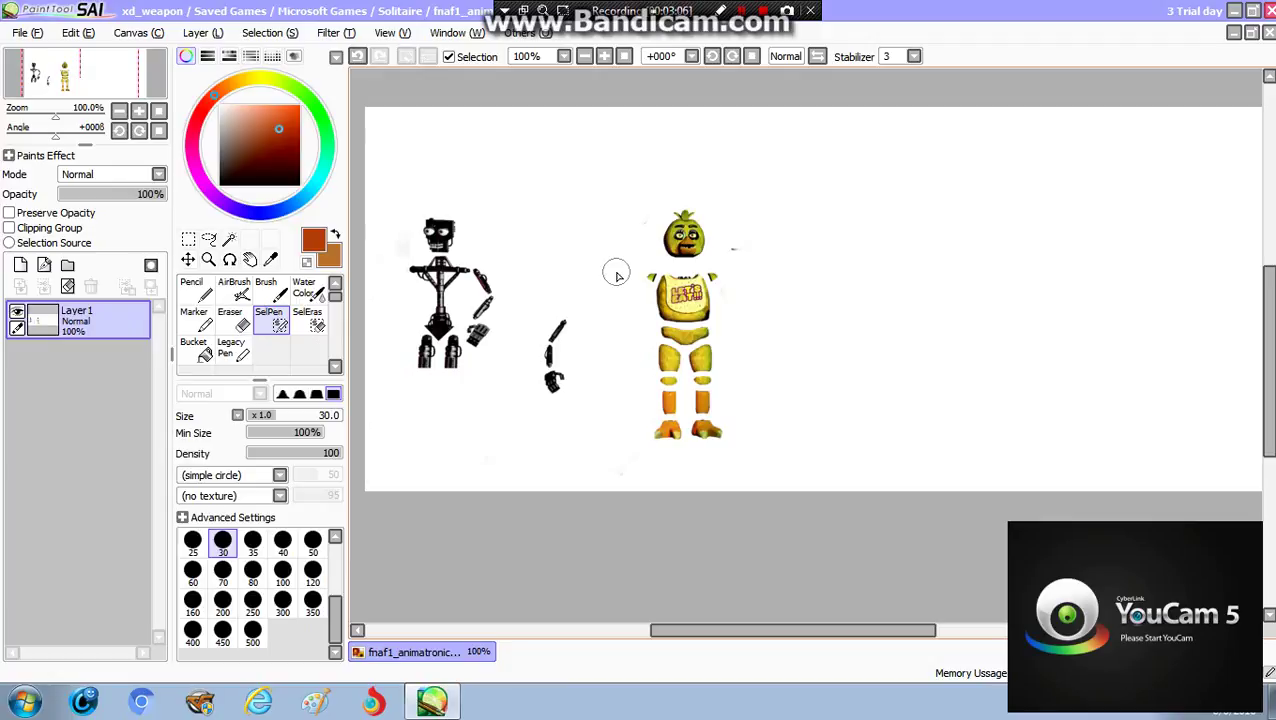
{"action": "left_click", "coordinate": [646, 278]}
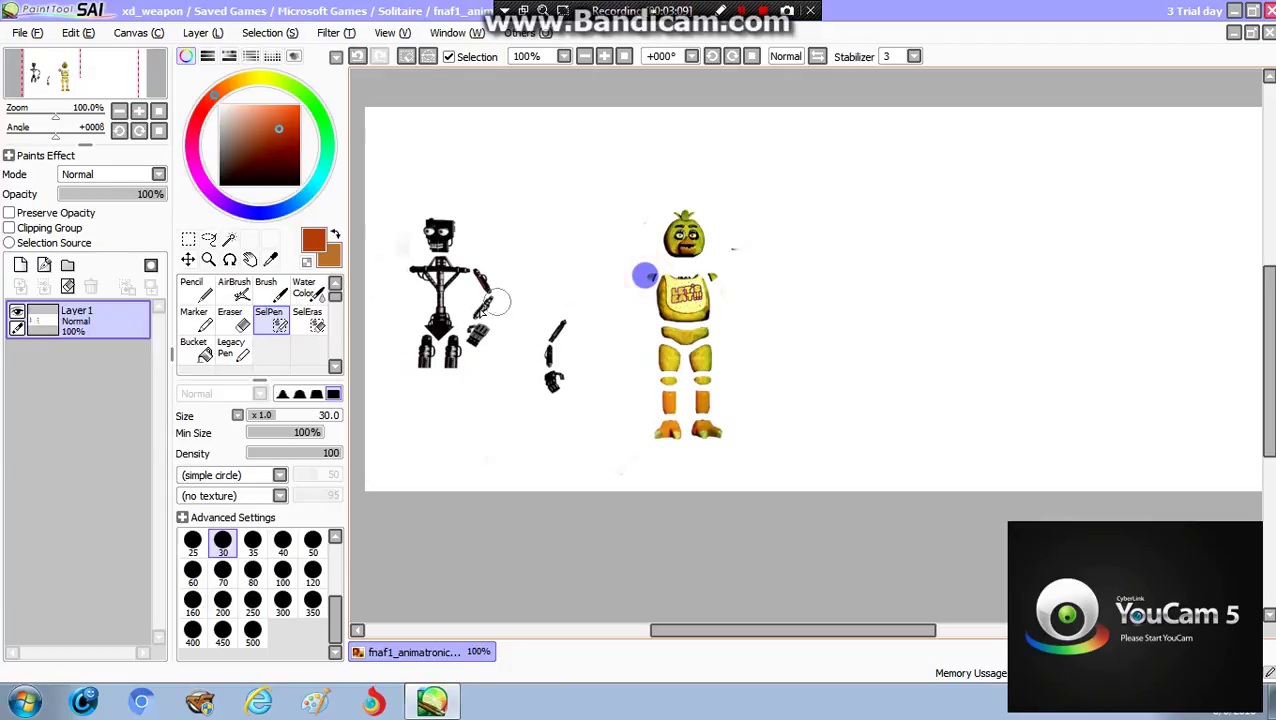
{"action": "left_click", "coordinate": [188, 260]}
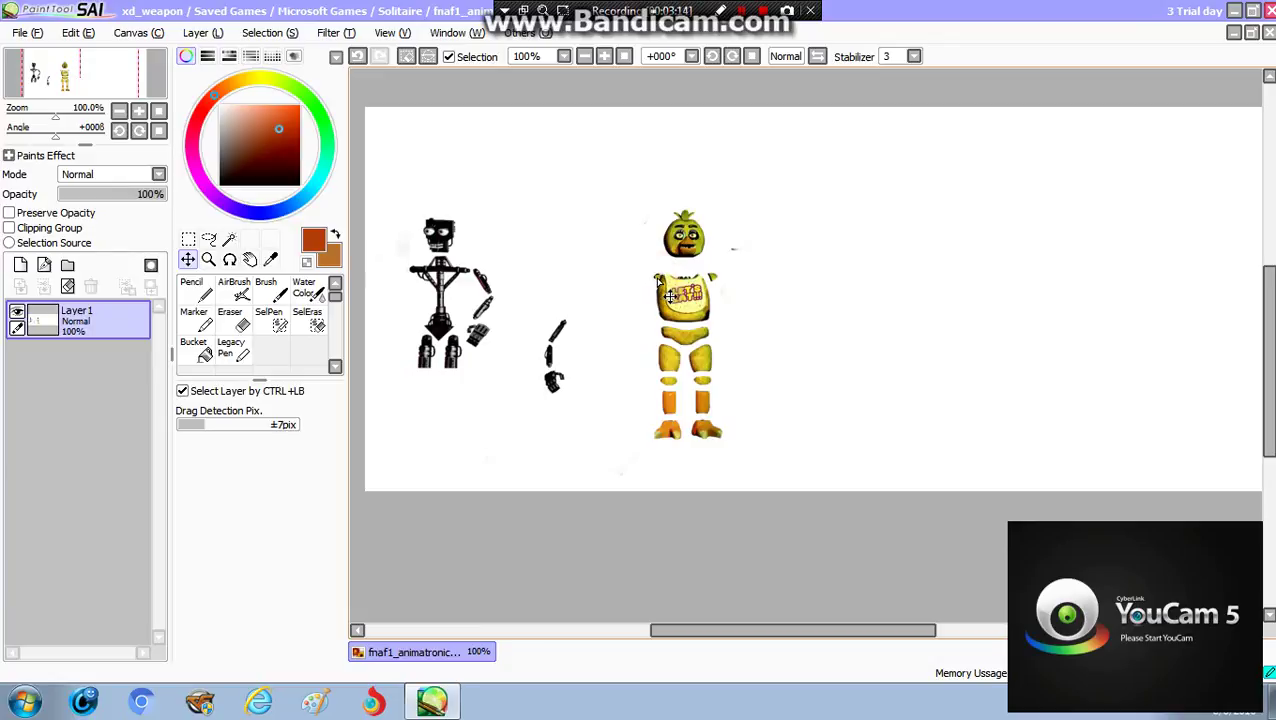
{"action": "left_click_drag", "start_coordinate": [668, 295], "coordinate": [396, 256]}
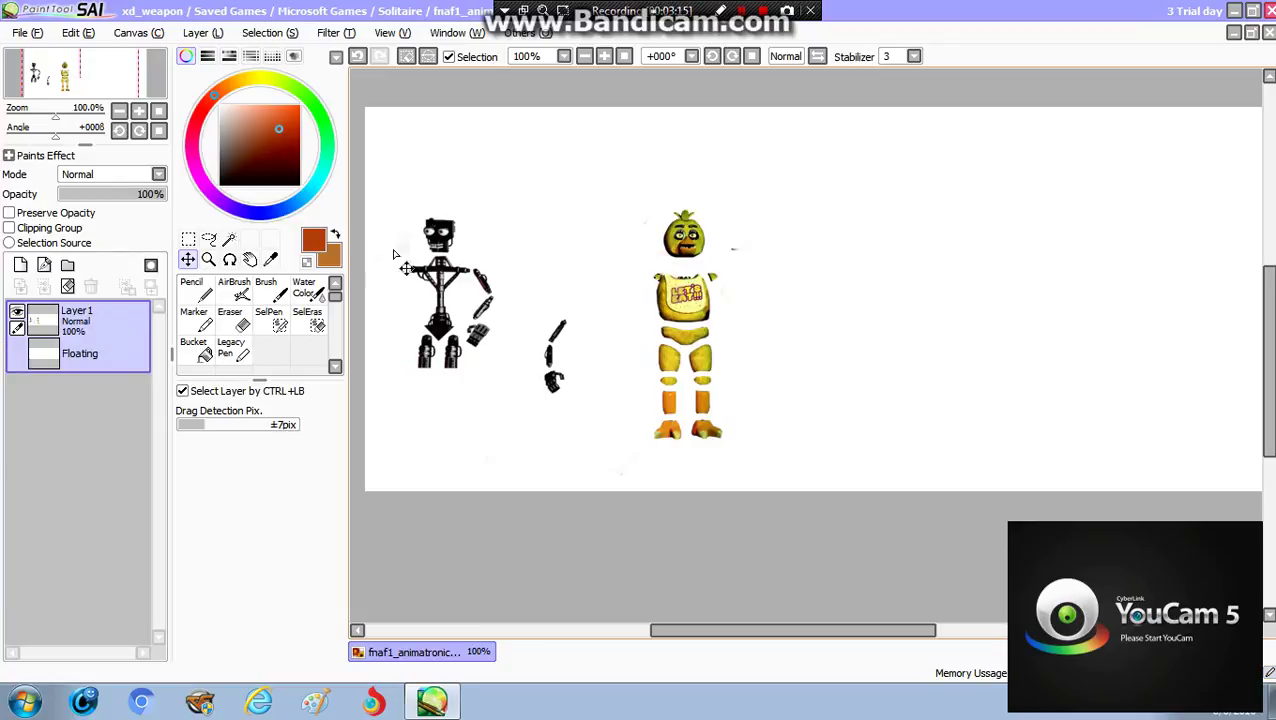
- Select the shoulder piece on the right side of Chica's torso and move it in against the torso
{"action": "left_click", "coordinate": [280, 326]}
{"action": "left_click", "coordinate": [721, 279]}
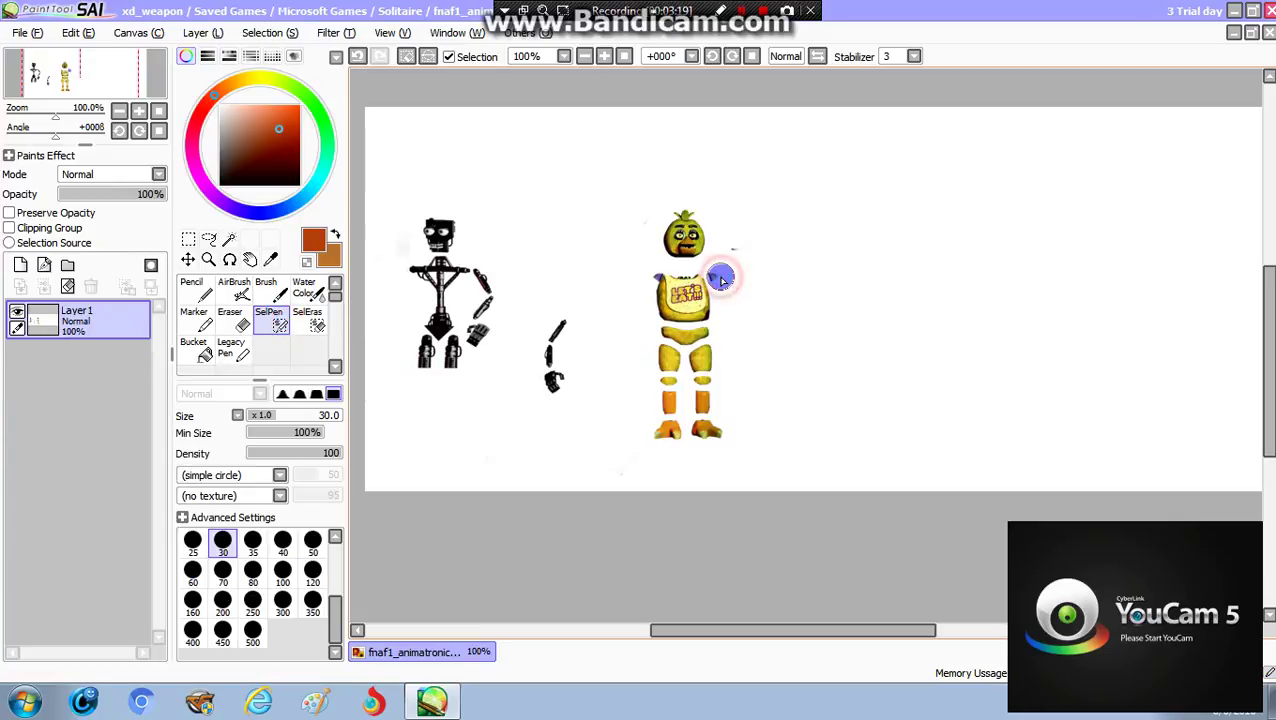
{"action": "left_click", "coordinate": [310, 320]}
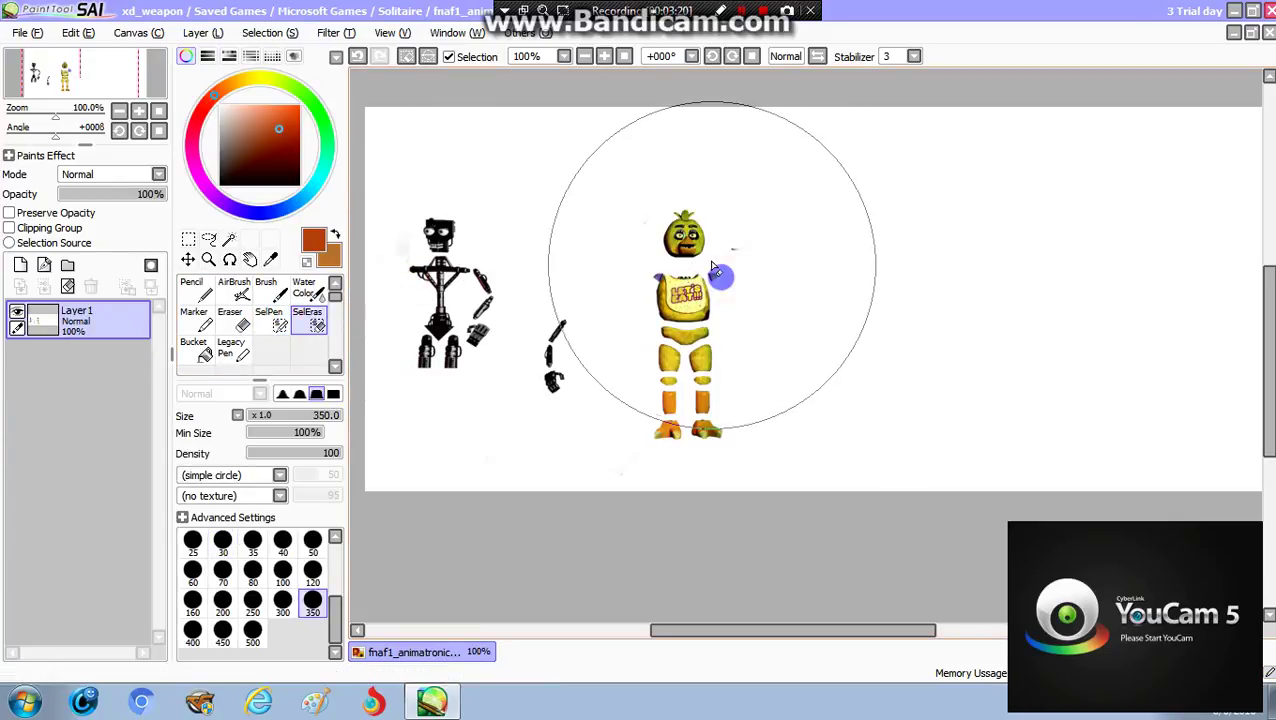
{"action": "left_click", "coordinate": [268, 320]}
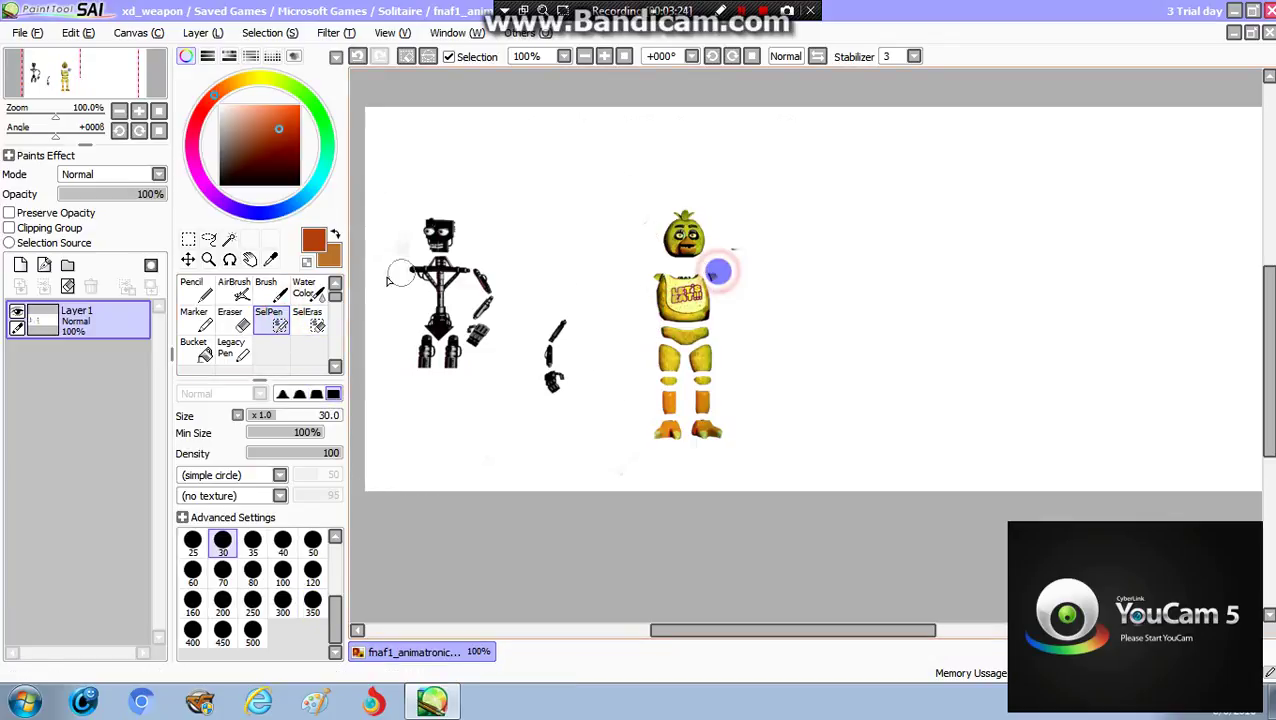
{"action": "left_click", "coordinate": [192, 262]}
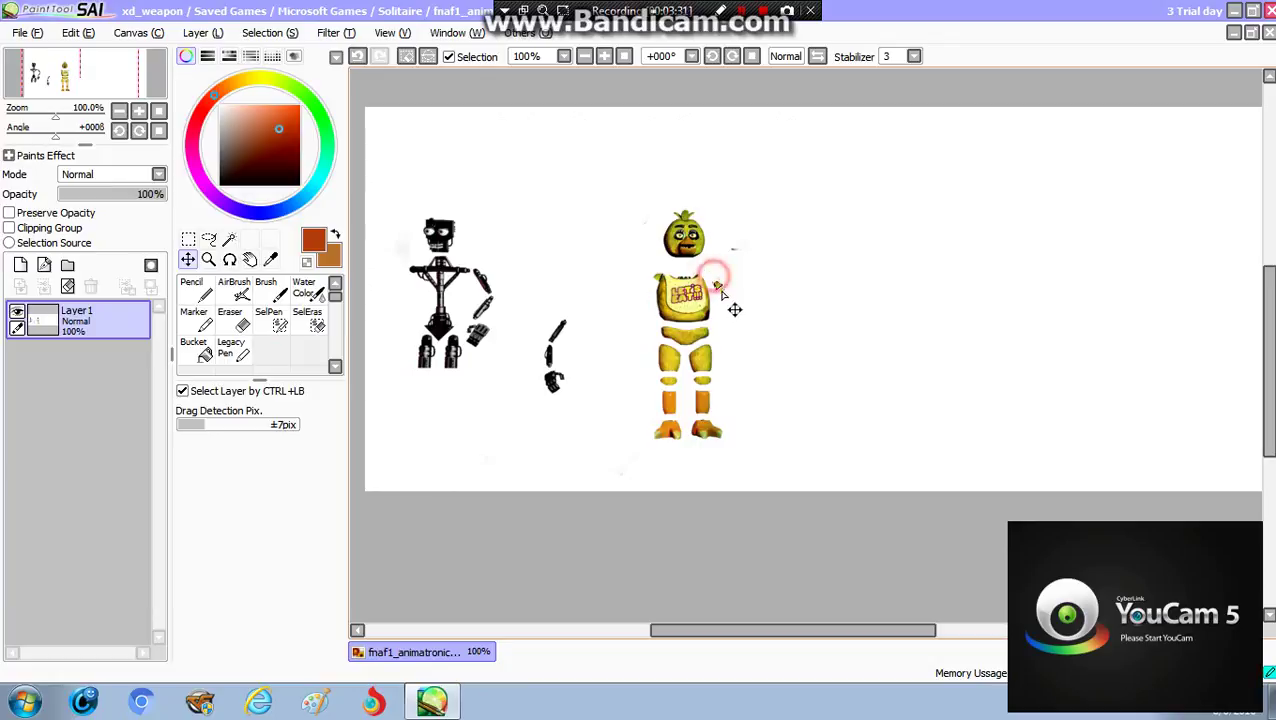
{"action": "left_click_drag", "start_coordinate": [711, 278], "coordinate": [722, 298]}
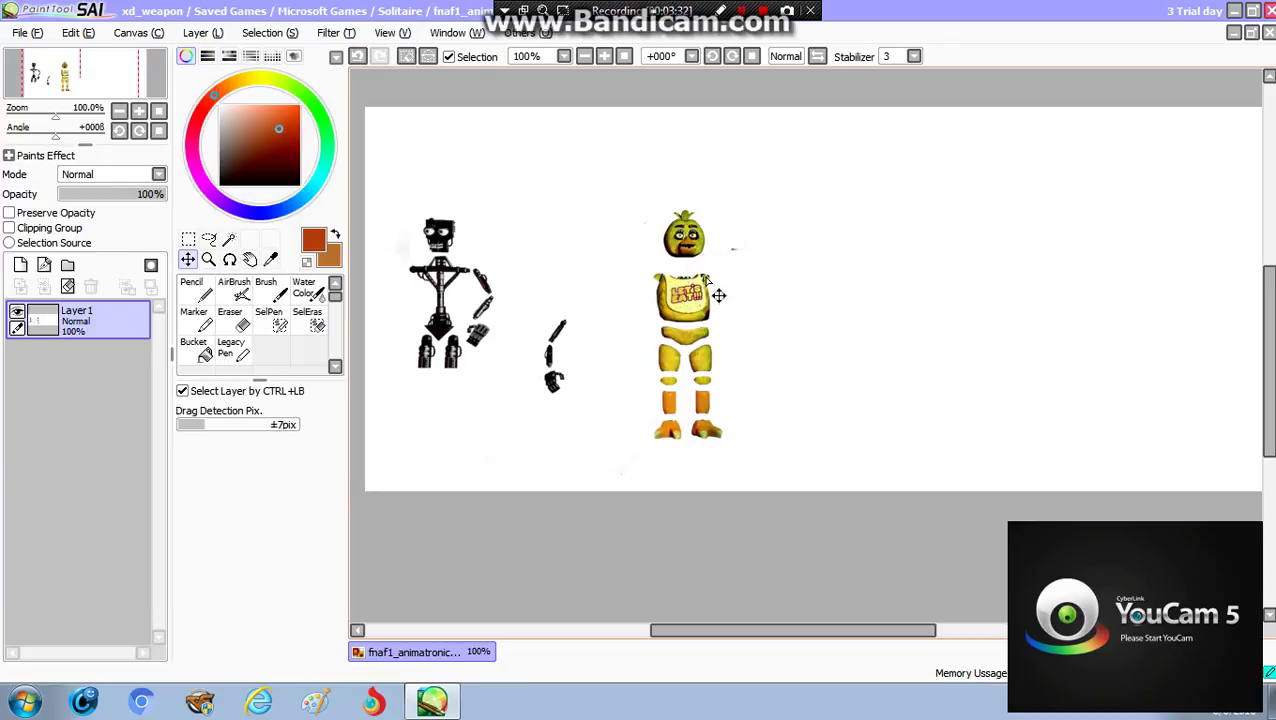
{"action": "left_click_drag", "start_coordinate": [717, 293], "coordinate": [878, 562]}
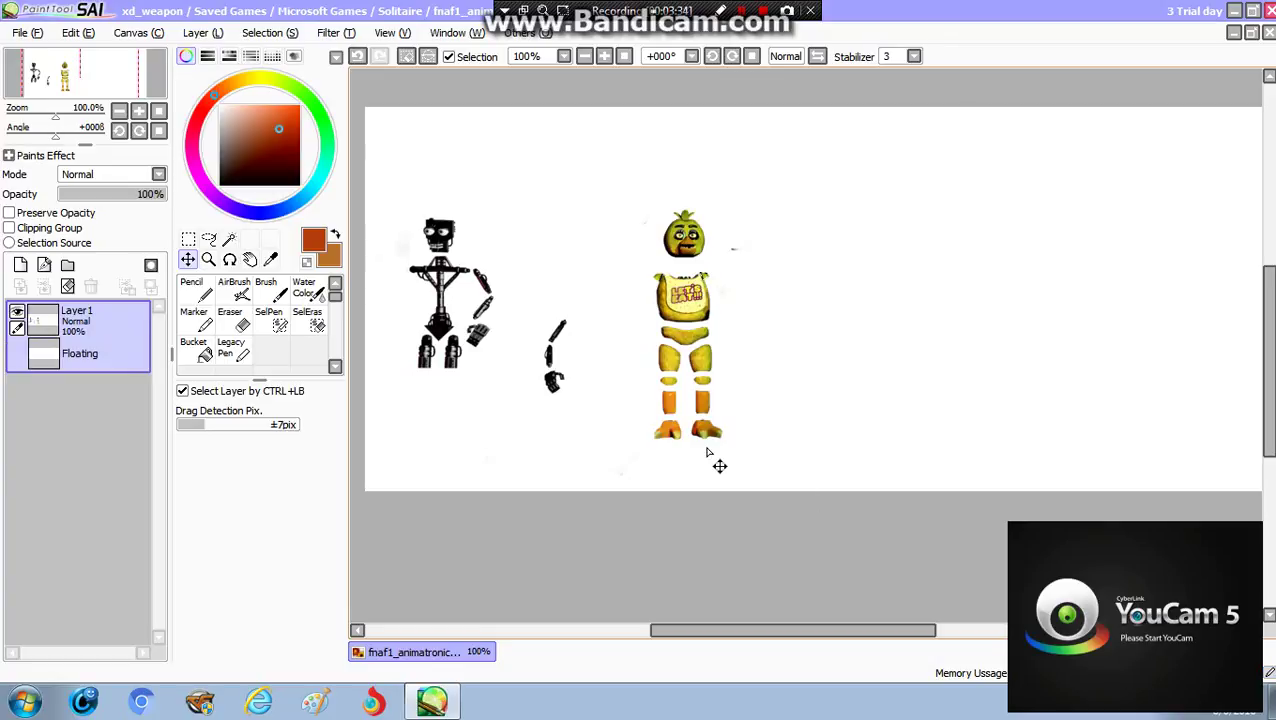
- Select the detached endoskeleton arm with the size 30 Selection Pen and move it under Chica's left-side shoulder piece
{"action": "left_click", "coordinate": [273, 320]}
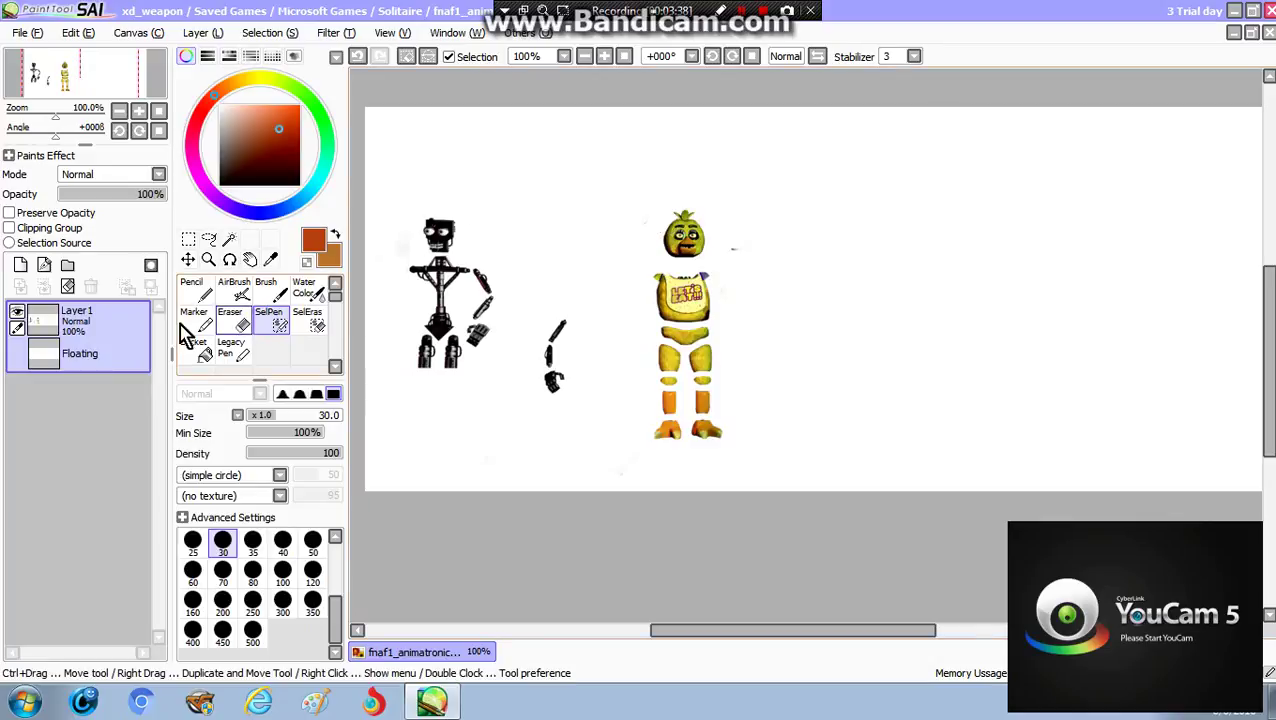
{"action": "left_click", "coordinate": [229, 318]}
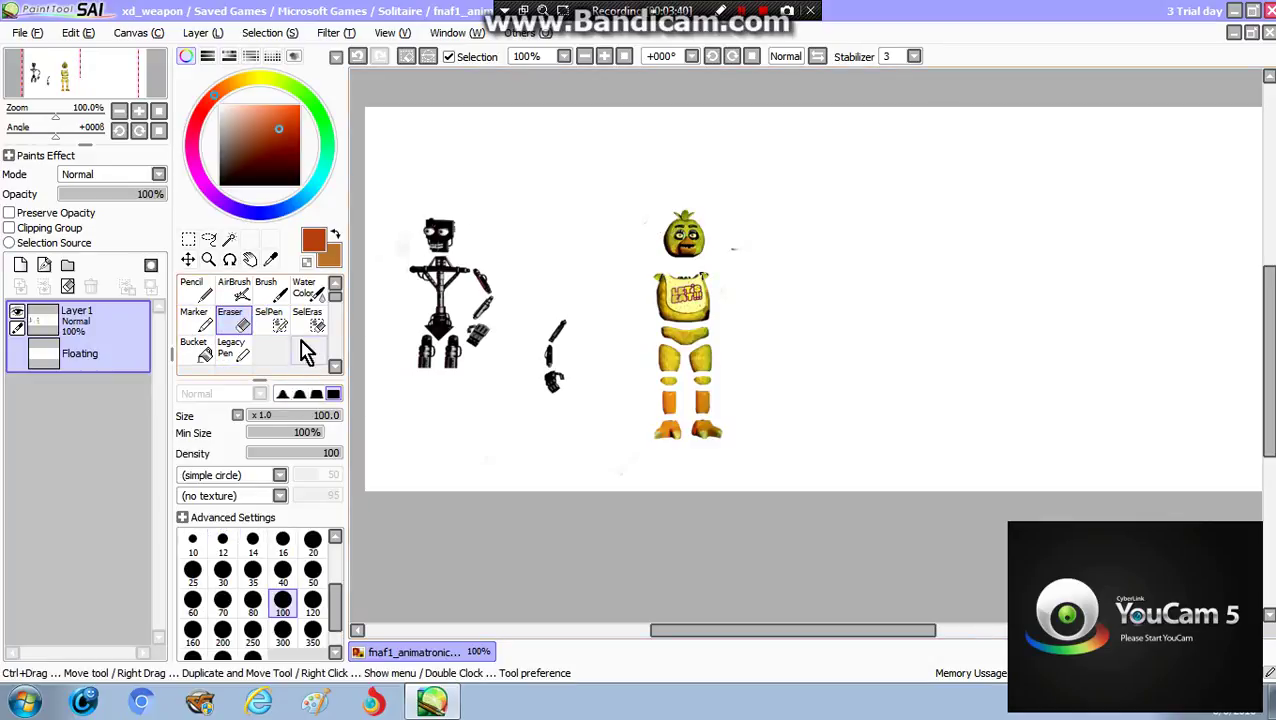
{"action": "left_click", "coordinate": [270, 320]}
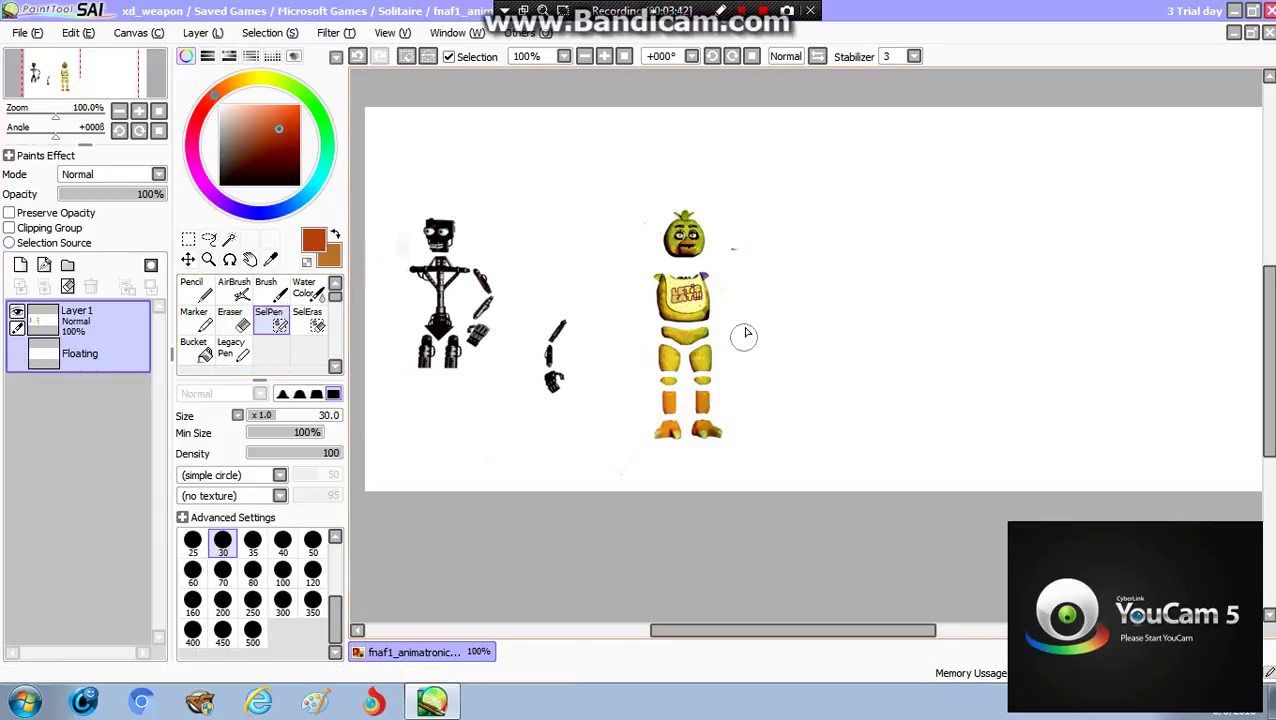
{"action": "left_click_drag", "start_coordinate": [566, 331], "coordinate": [556, 357]}
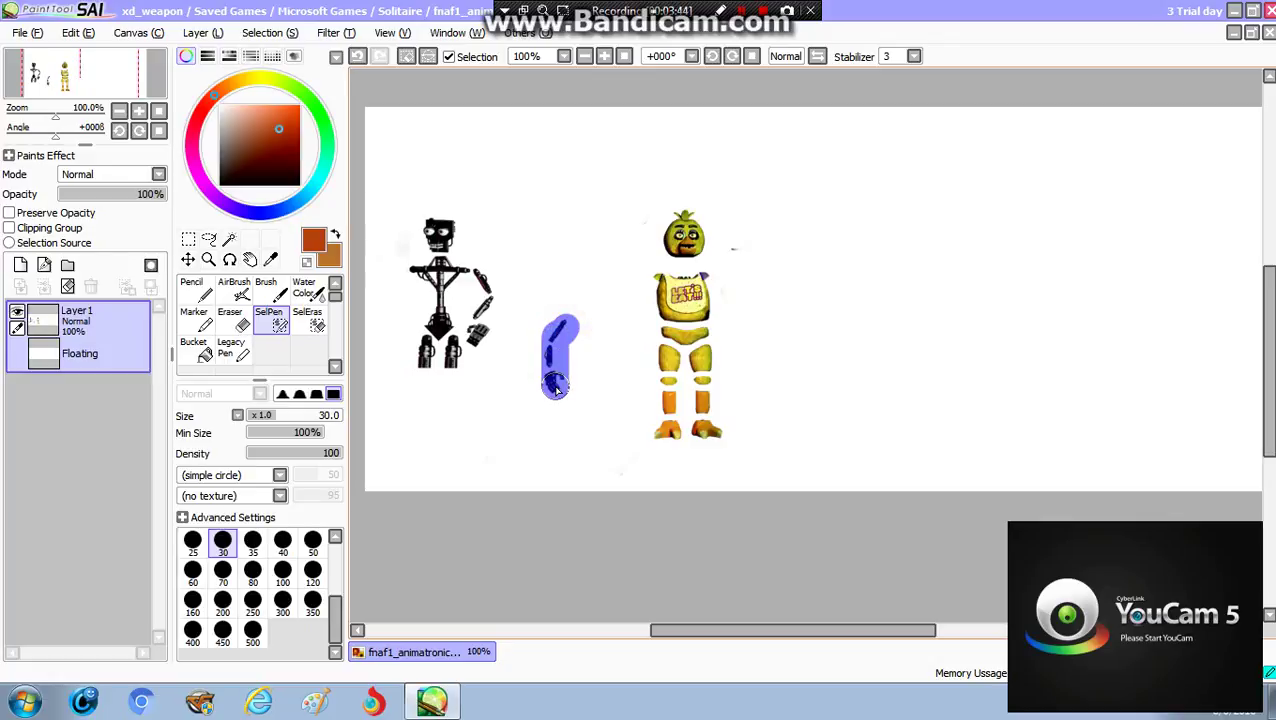
{"action": "left_click", "coordinate": [188, 260]}
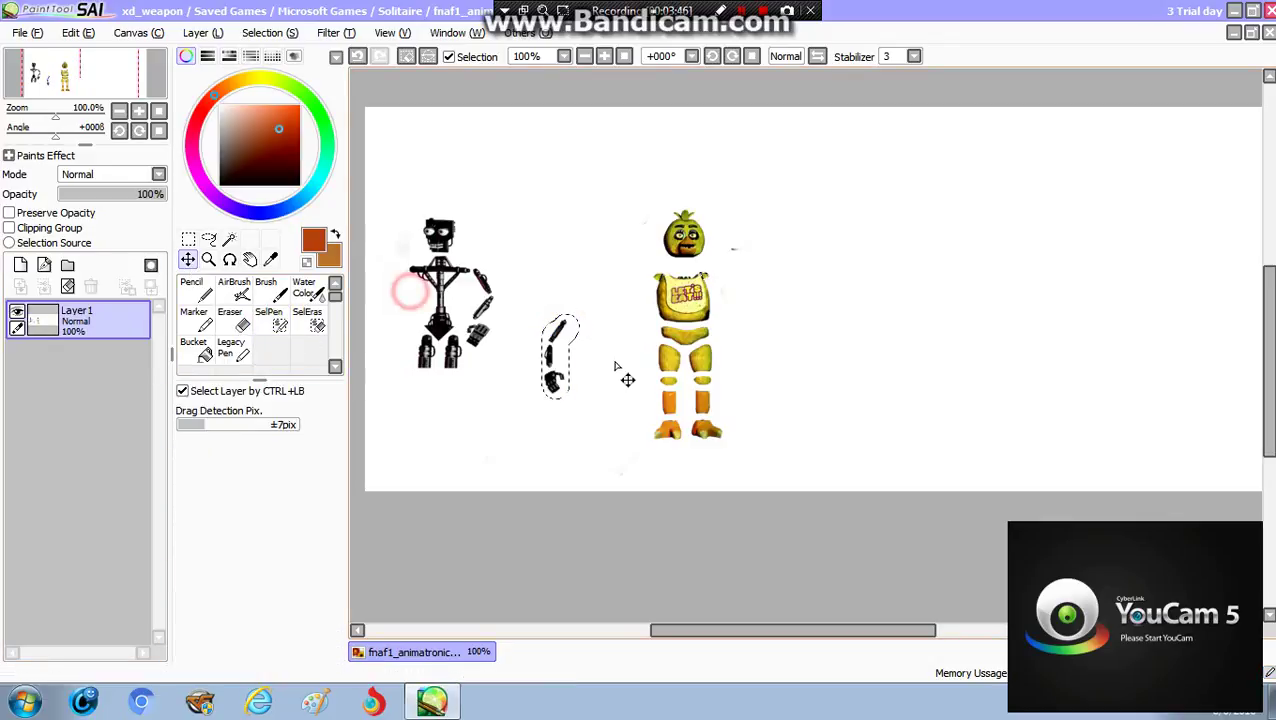
{"action": "mouse_move", "coordinate": [555, 360]}
{"action": "left_mouse_down"}
{"action": "mouse_move", "coordinate": [640, 330]}
{"action": "mouse_move", "coordinate": [591, 330]}
{"action": "mouse_move", "coordinate": [552, 359]}
{"action": "mouse_move", "coordinate": [565, 373]}
{"action": "mouse_move", "coordinate": [558, 360]}
{"action": "left_mouse_up"}
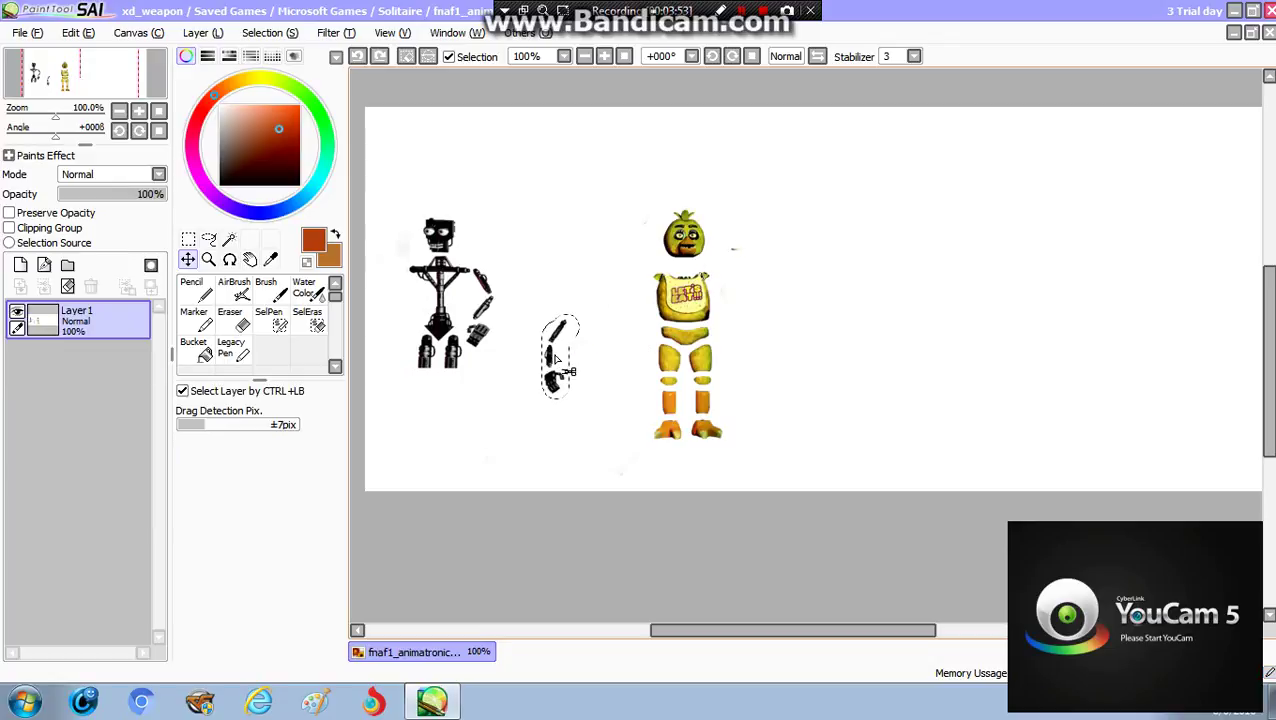
{"action": "left_click", "coordinate": [328, 314]}
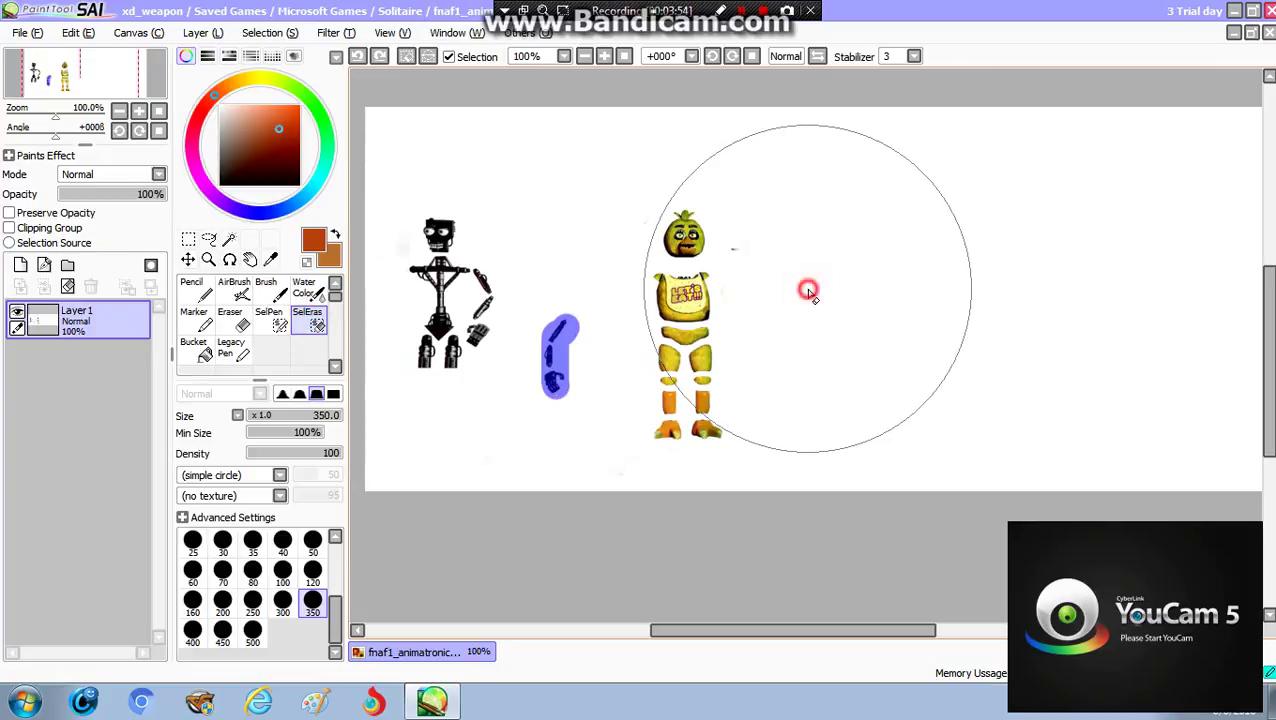
{"action": "left_click", "coordinate": [188, 260]}
{"action": "left_click_drag", "start_coordinate": [541, 379], "coordinate": [648, 345]}
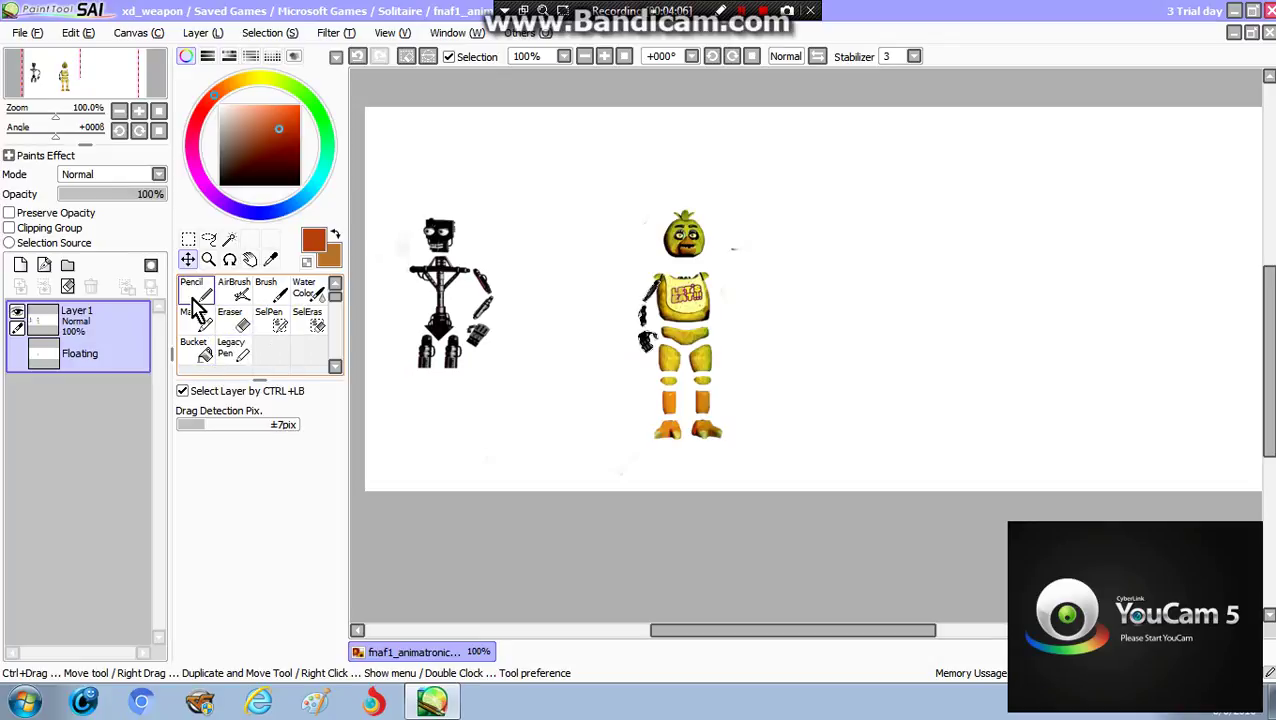
- Clear the selection over the arm beside Chica's torso with the Selection Eraser at size 350
{"action": "left_click", "coordinate": [272, 318]}
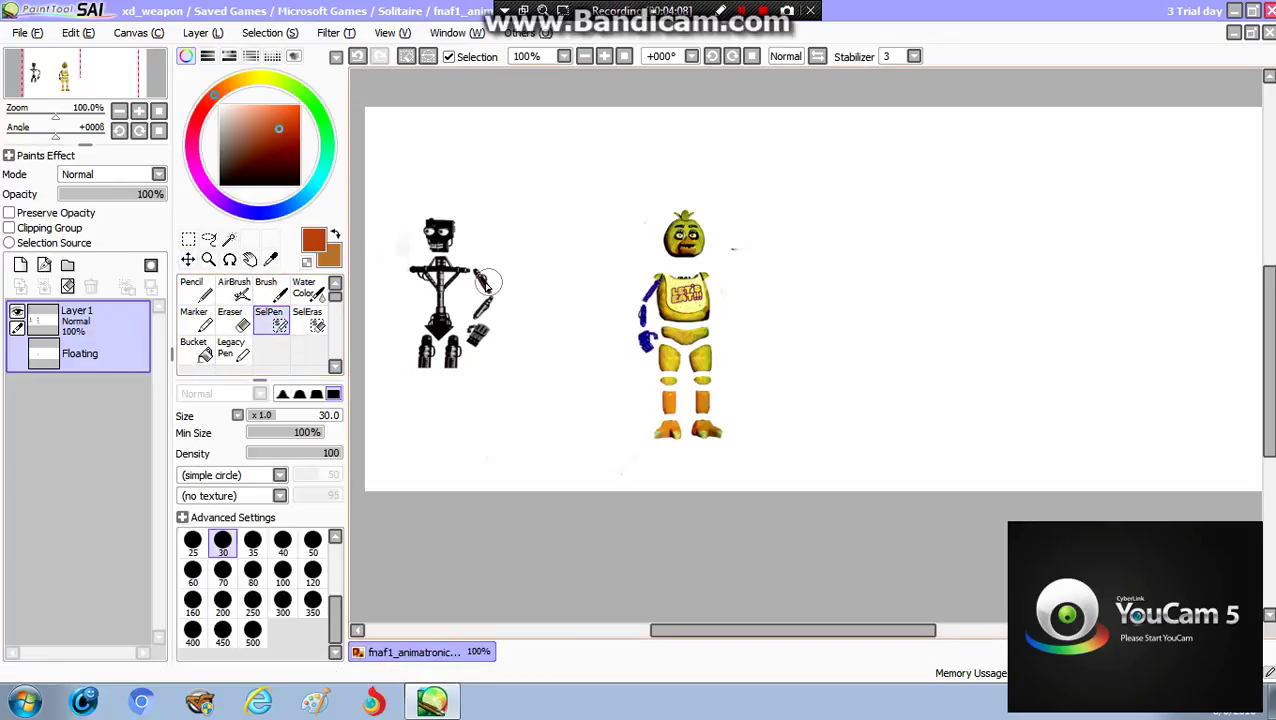
{"action": "left_click", "coordinate": [312, 322]}
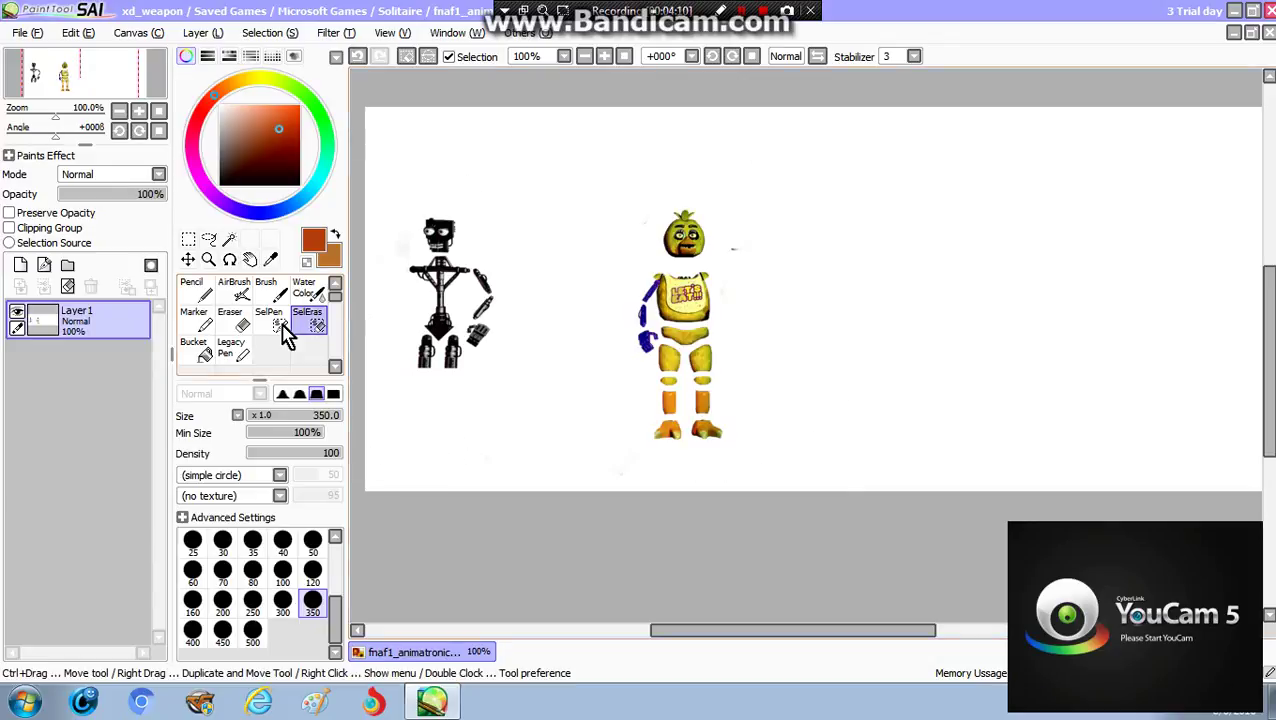
{"action": "left_click_drag", "start_coordinate": [688, 333], "coordinate": [652, 390]}
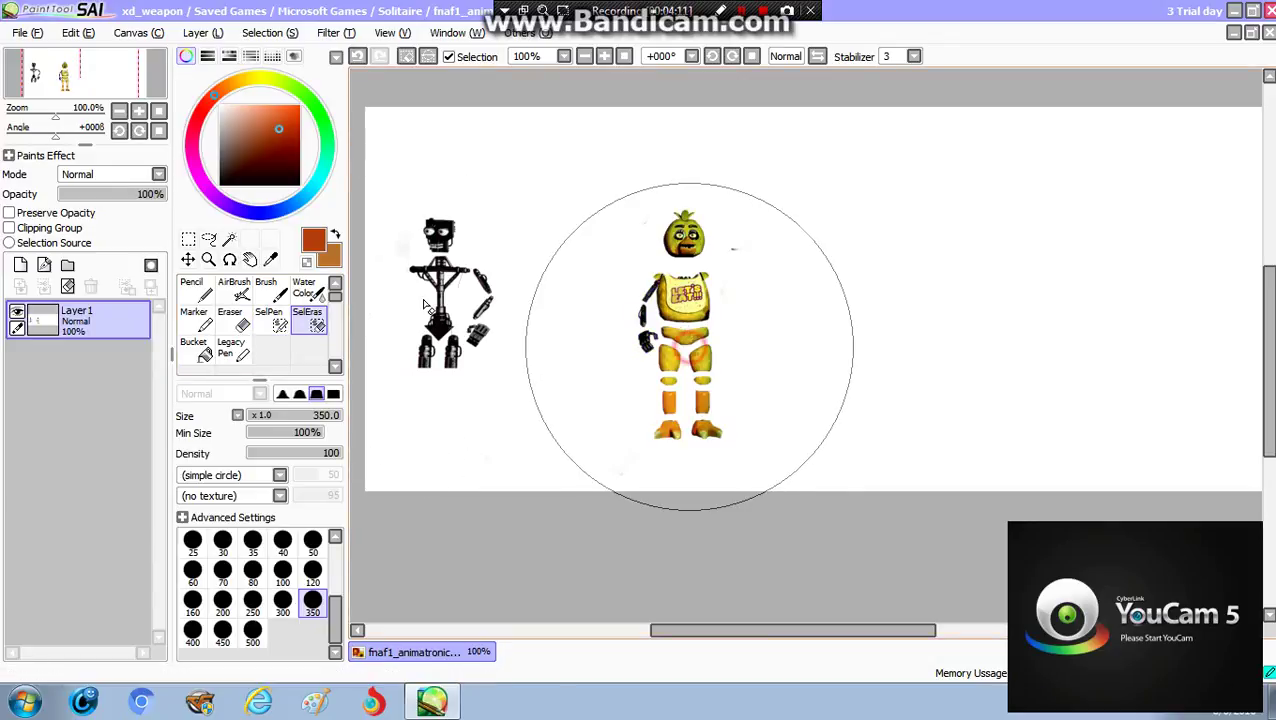
- Select the endoskeleton's remaining arm and hand, move them to the right of Chica, and clear the selection
{"action": "left_click", "coordinate": [272, 318]}
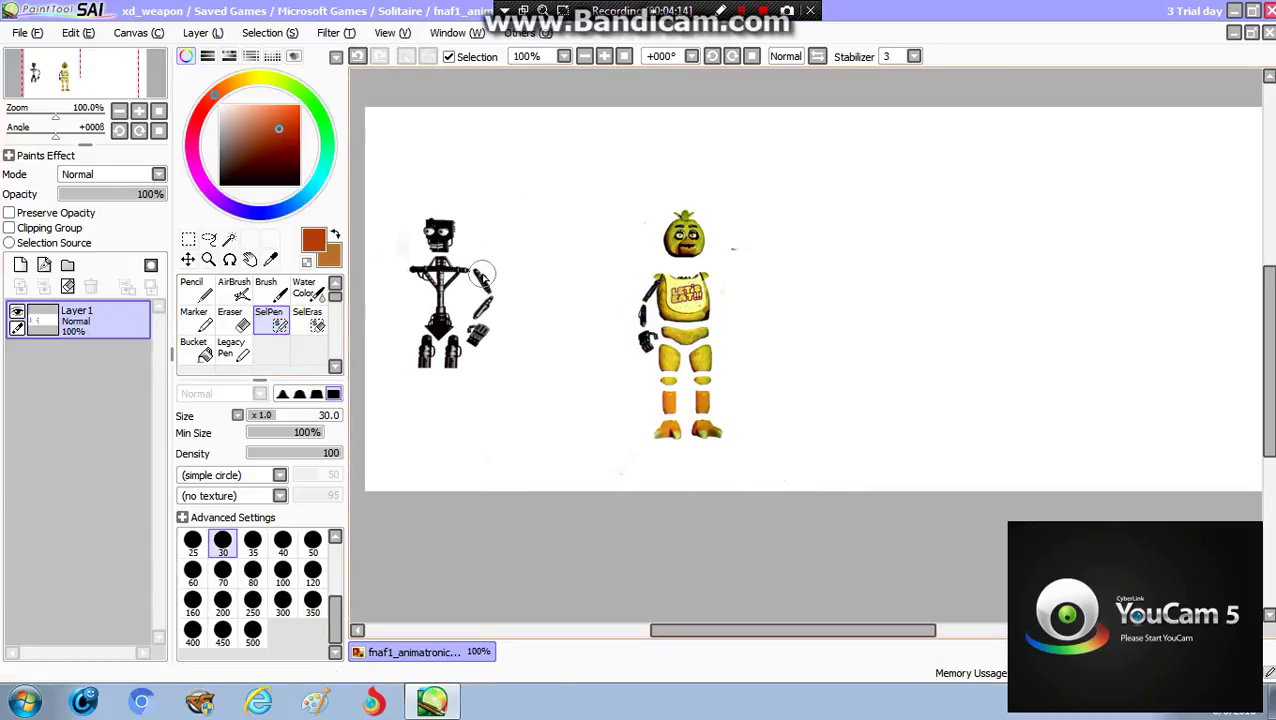
{"action": "mouse_move", "coordinate": [481, 276]}
{"action": "left_mouse_down"}
{"action": "mouse_move", "coordinate": [494, 300]}
{"action": "mouse_move", "coordinate": [479, 326]}
{"action": "left_mouse_up"}
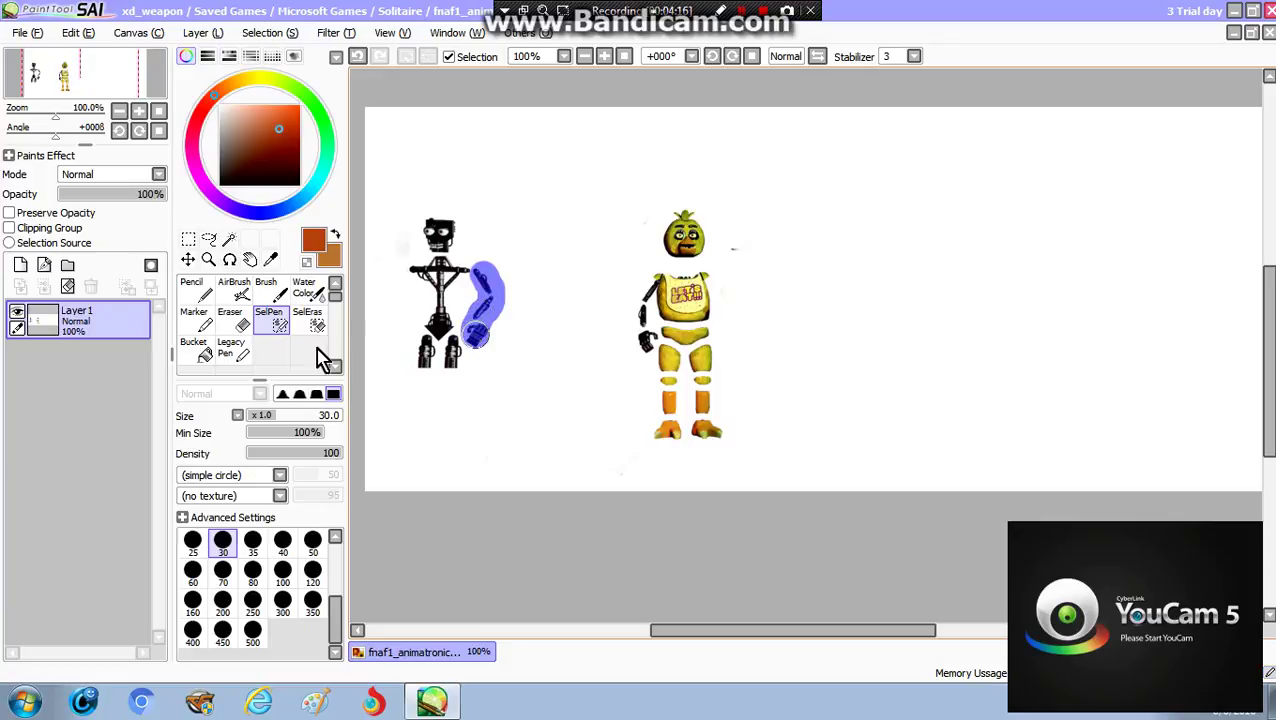
{"action": "left_click", "coordinate": [187, 259]}
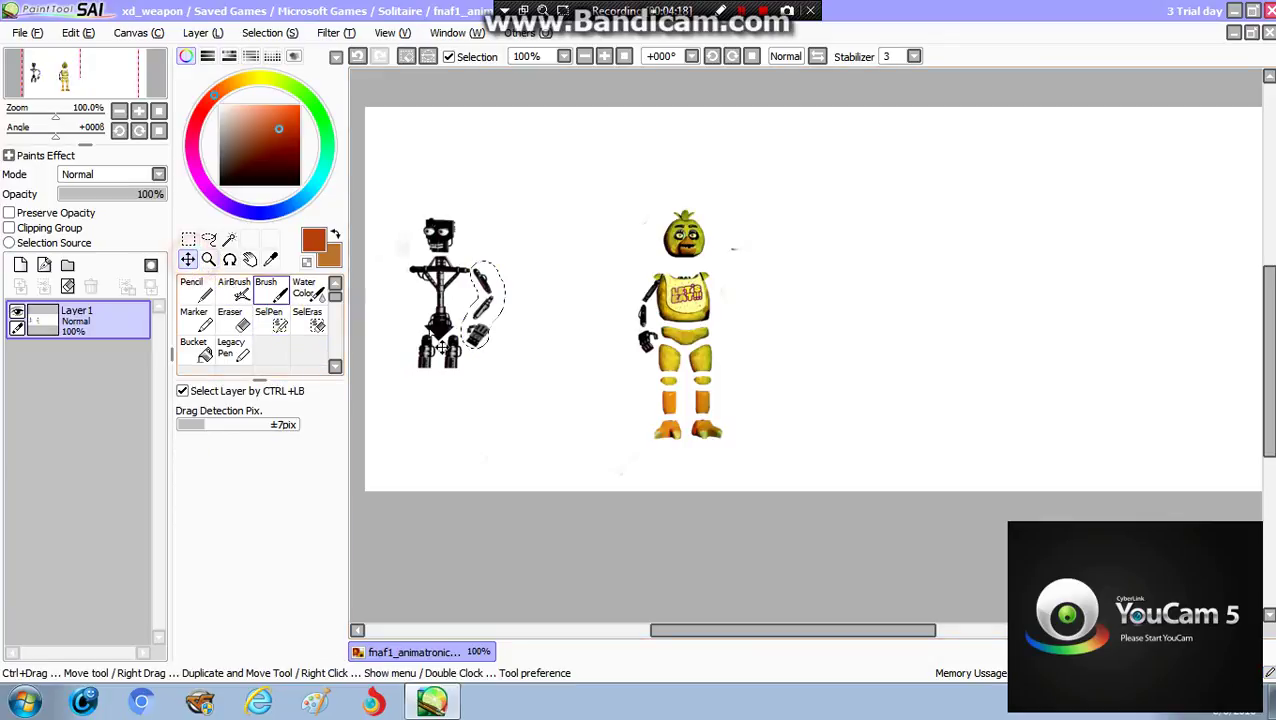
{"action": "mouse_move", "coordinate": [497, 316]}
{"action": "left_mouse_down"}
{"action": "mouse_move", "coordinate": [769, 379]}
{"action": "mouse_move", "coordinate": [777, 366]}
{"action": "mouse_move", "coordinate": [732, 332]}
{"action": "mouse_move", "coordinate": [777, 350]}
{"action": "mouse_move", "coordinate": [809, 316]}
{"action": "left_mouse_up"}
{"action": "left_click", "coordinate": [302, 320]}
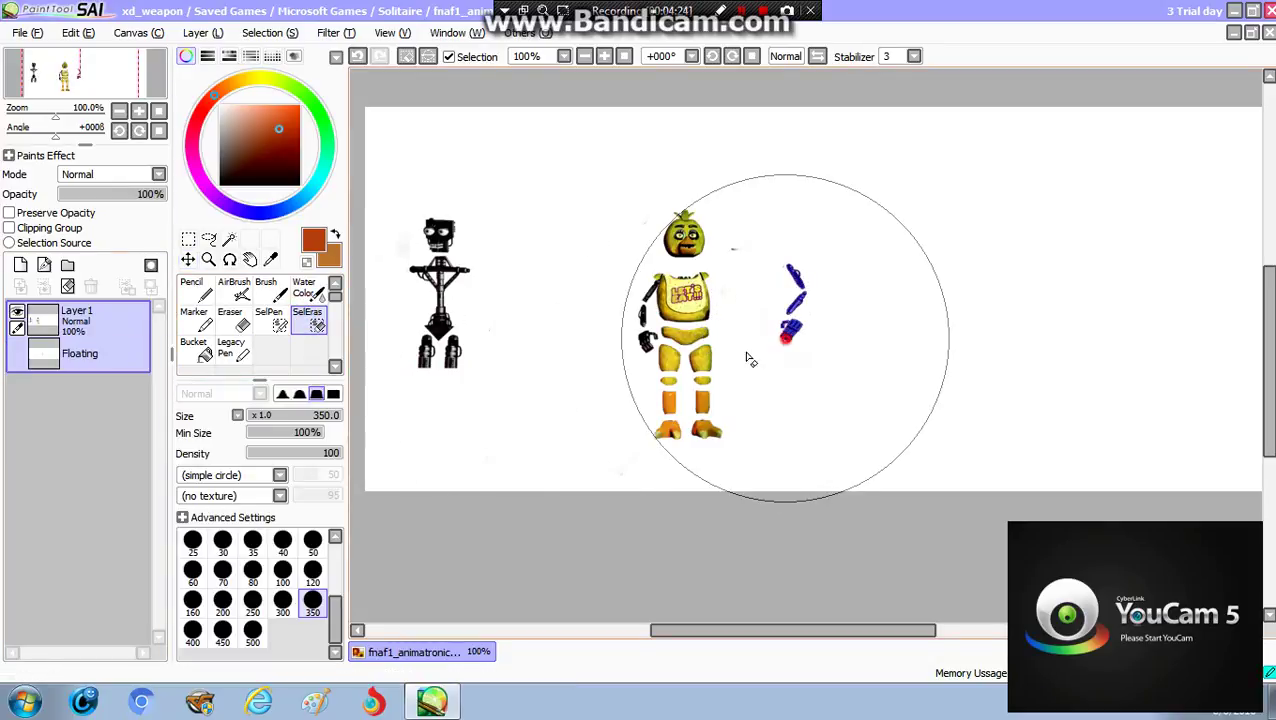
- Select the hand of the arm right of Chica with the size 30 Selection Pen and shift it slightly left
{"action": "left_click", "coordinate": [268, 318]}
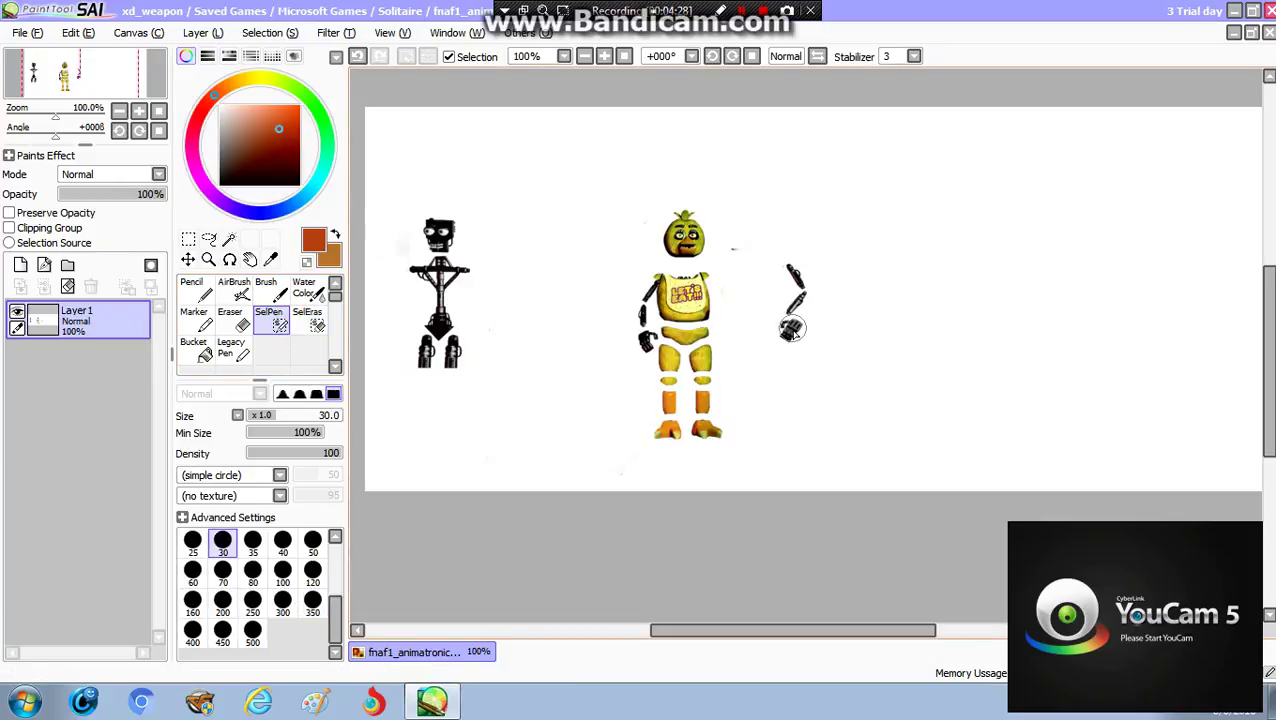
{"action": "left_click", "coordinate": [791, 330]}
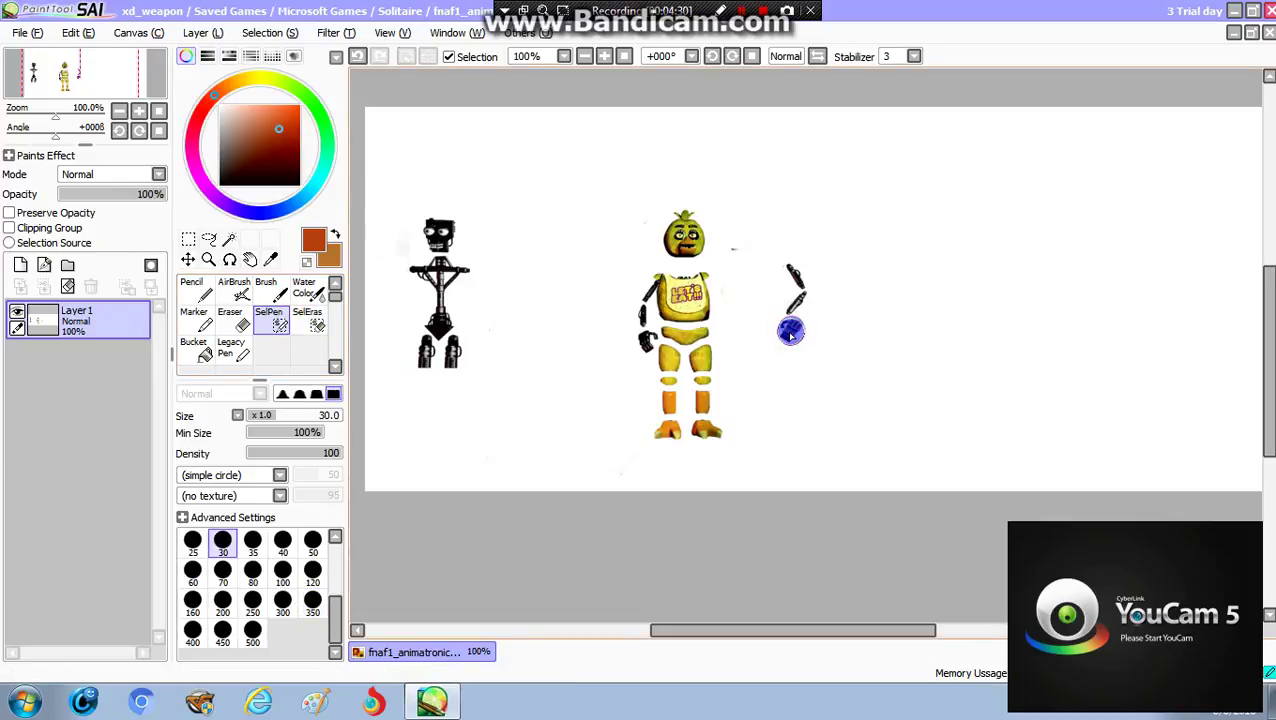
{"action": "left_click", "coordinate": [187, 259]}
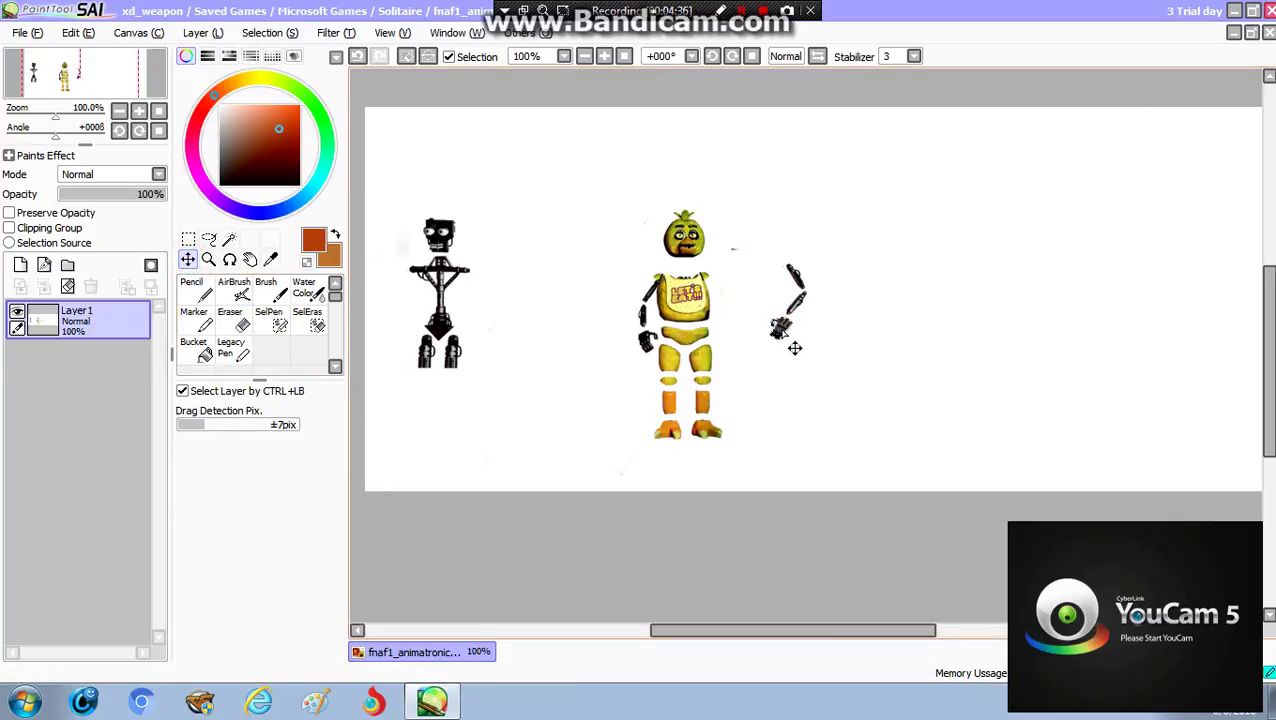
{"action": "left_click_drag", "start_coordinate": [794, 347], "coordinate": [506, 364]}
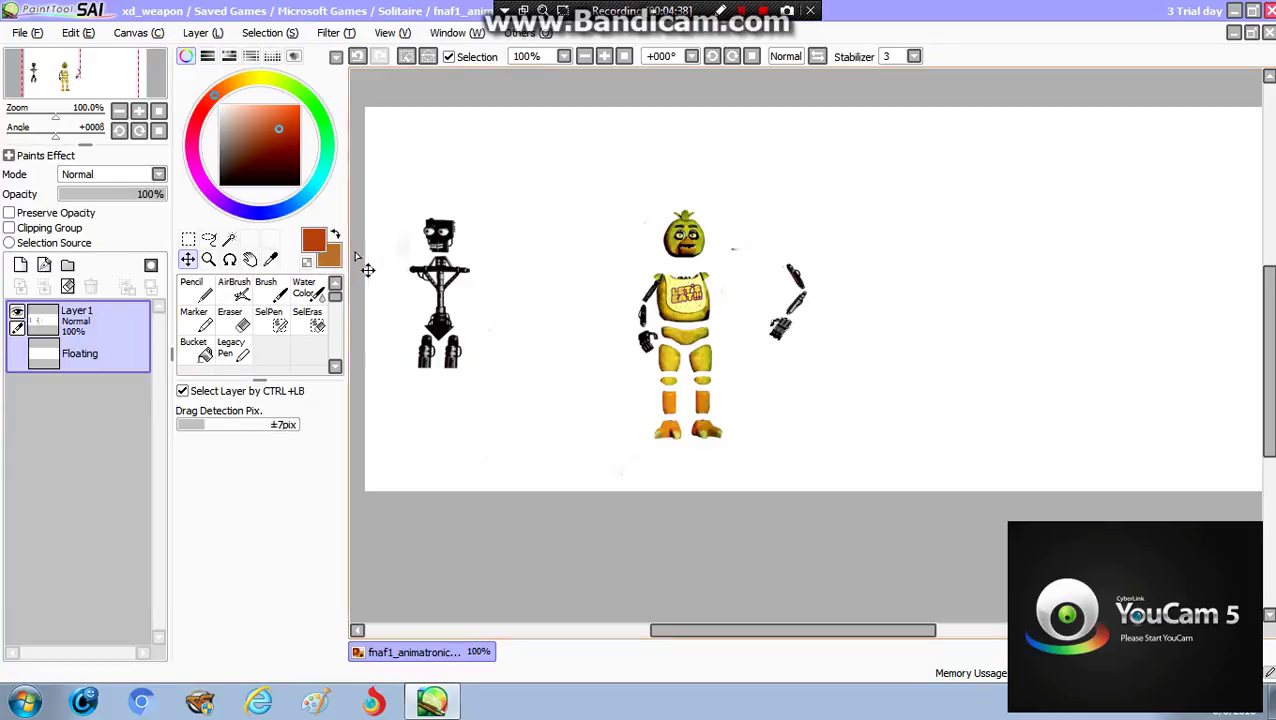
- Deselect the hand, select the whole loose arm with the size 30 Selection Pen, and move it against the free side of Chica's torso
{"action": "left_click", "coordinate": [310, 318]}
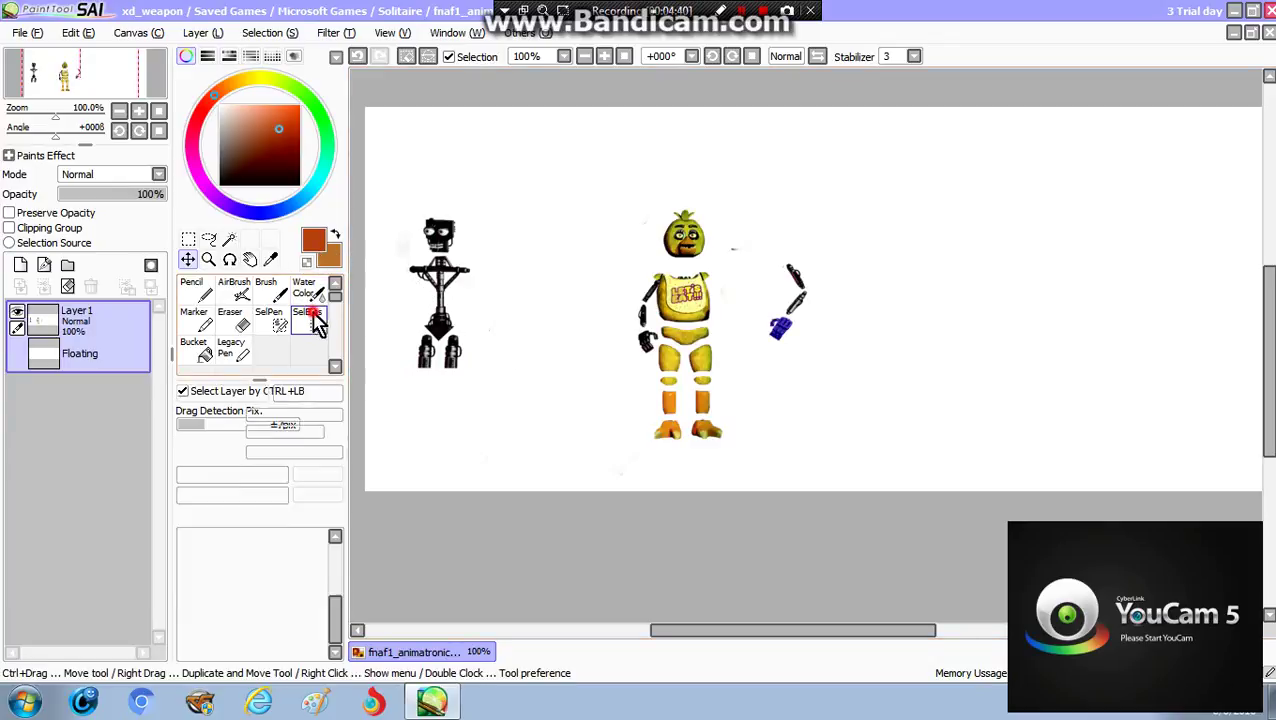
{"action": "left_click", "coordinate": [268, 320]}
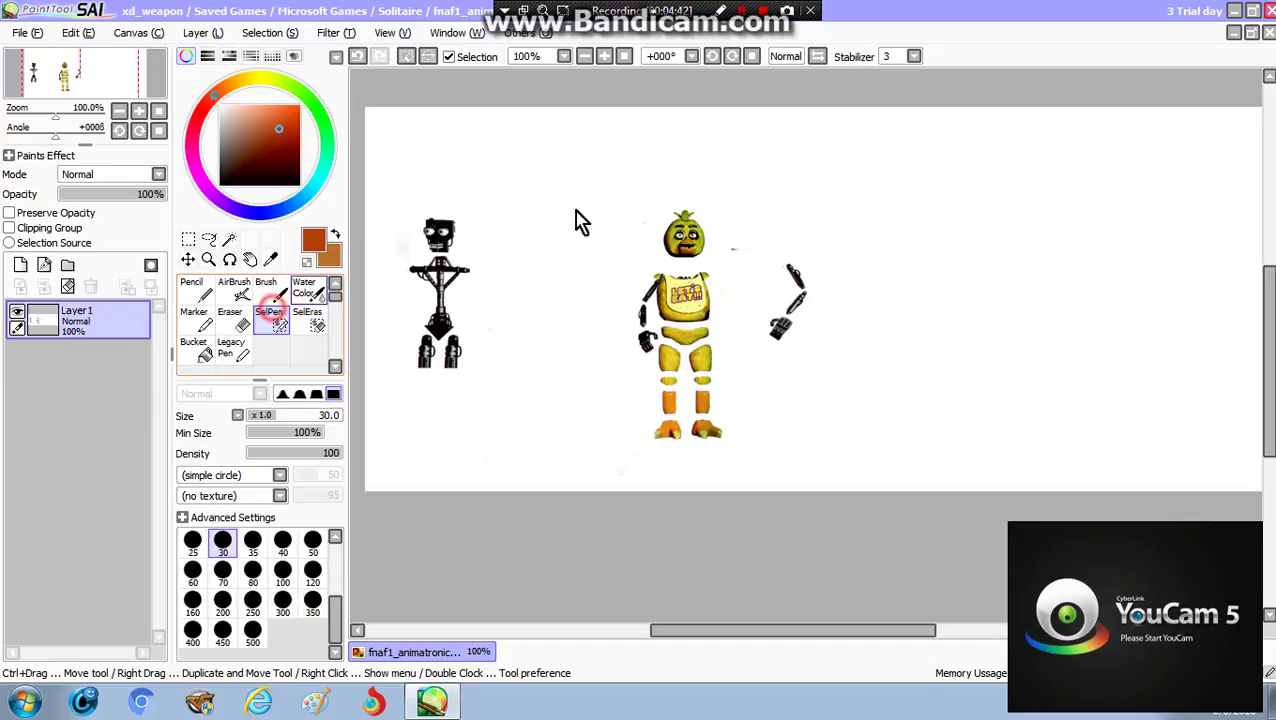
{"action": "mouse_move", "coordinate": [785, 270]}
{"action": "left_mouse_down"}
{"action": "mouse_move", "coordinate": [797, 288]}
{"action": "mouse_move", "coordinate": [780, 326]}
{"action": "left_mouse_up"}
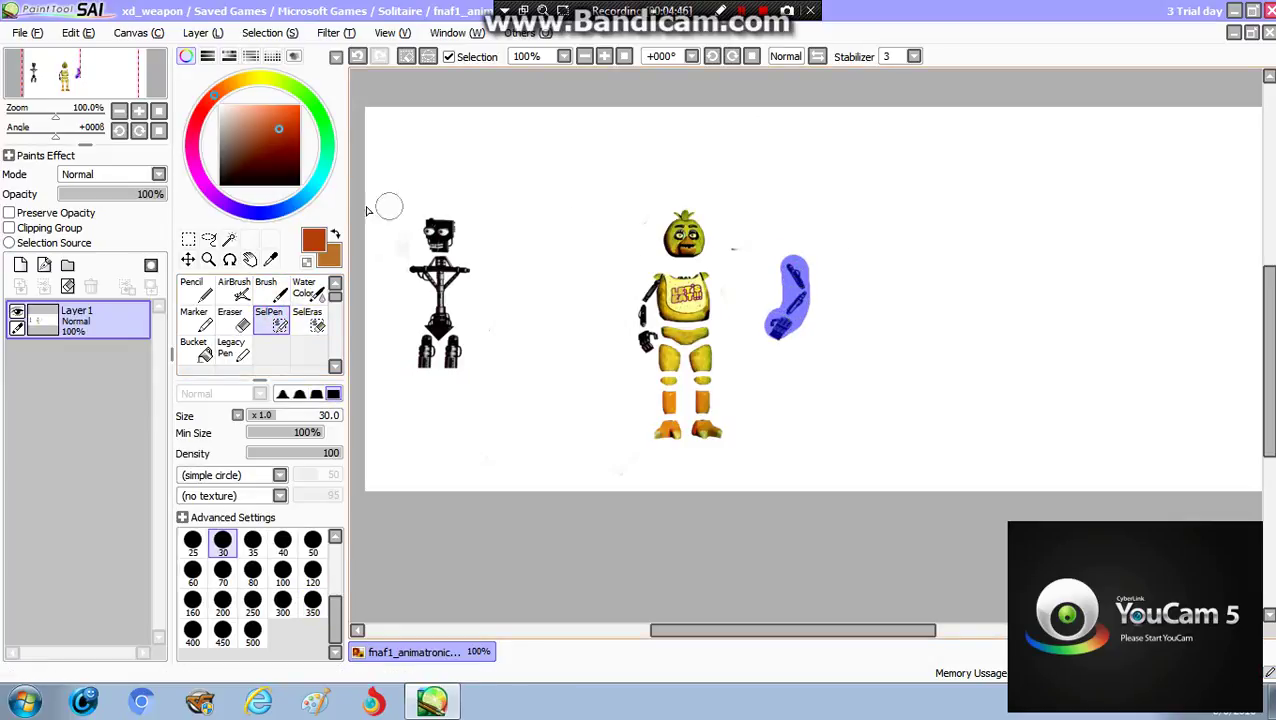
{"action": "left_click", "coordinate": [187, 259]}
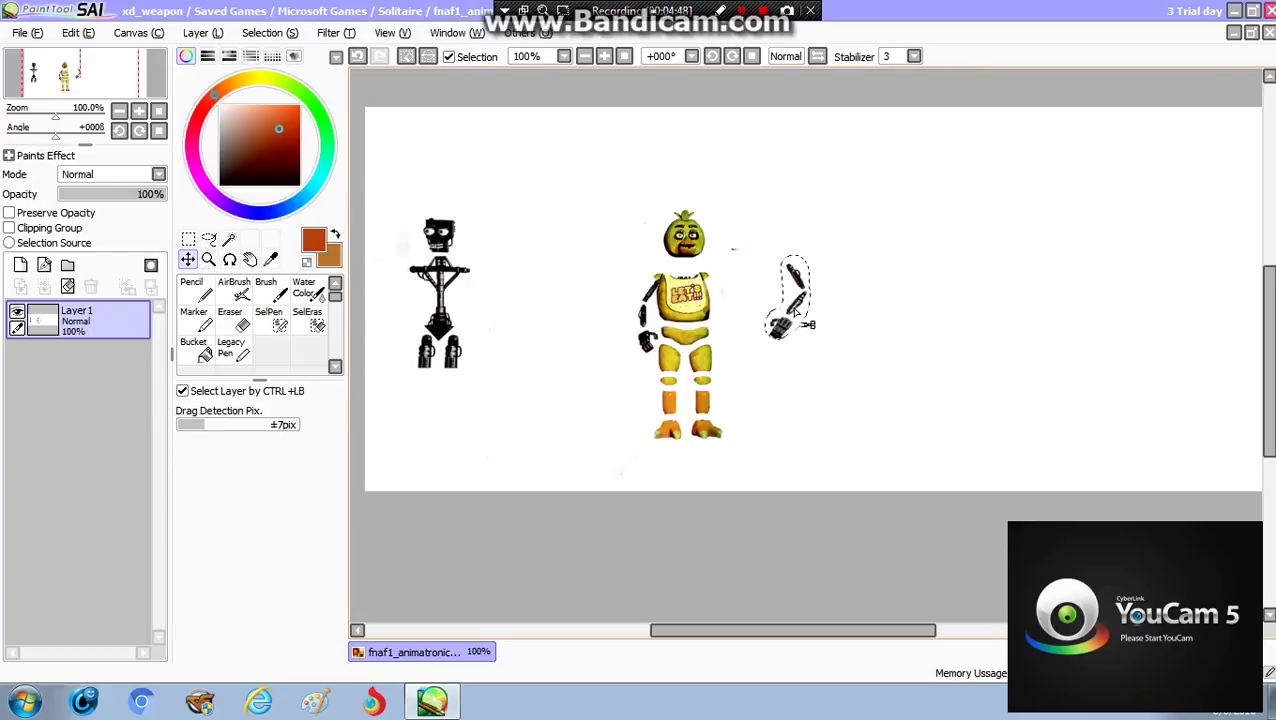
{"action": "left_click_drag", "start_coordinate": [793, 311], "coordinate": [631, 330]}
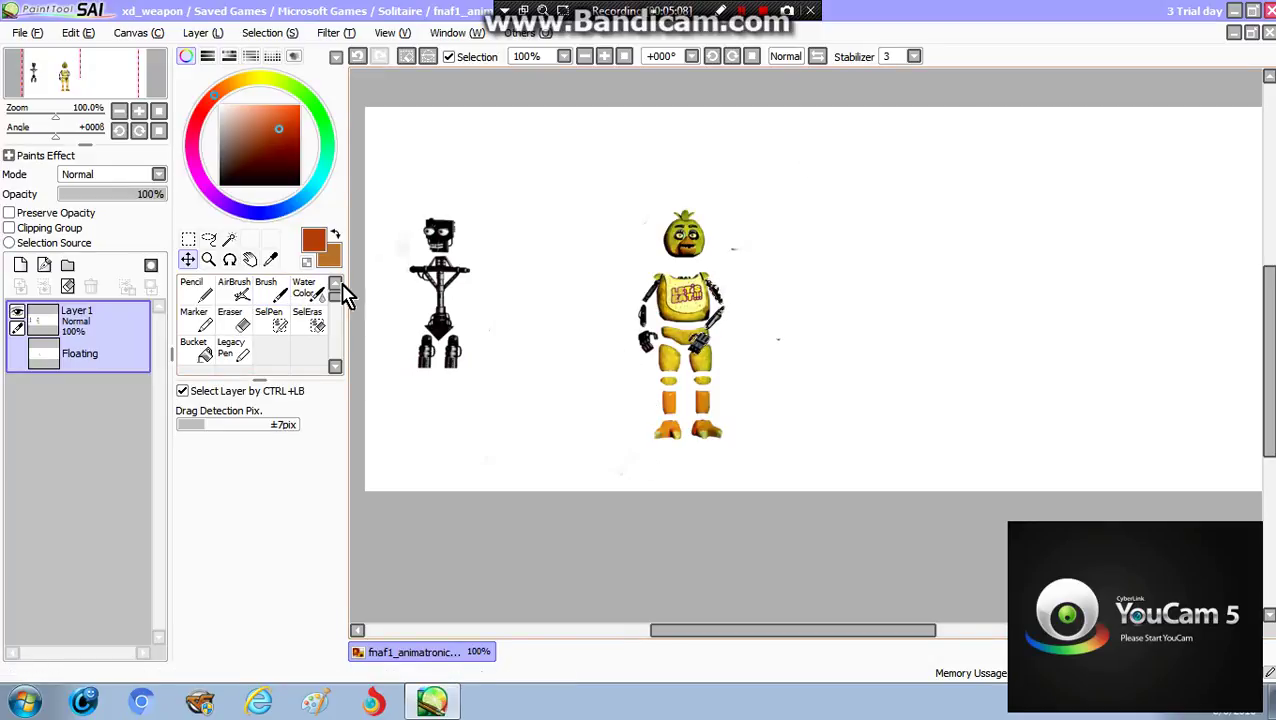
- Clear the selection over the newly attached arm with the Selection Eraser at size 350
{"action": "left_click", "coordinate": [278, 330]}
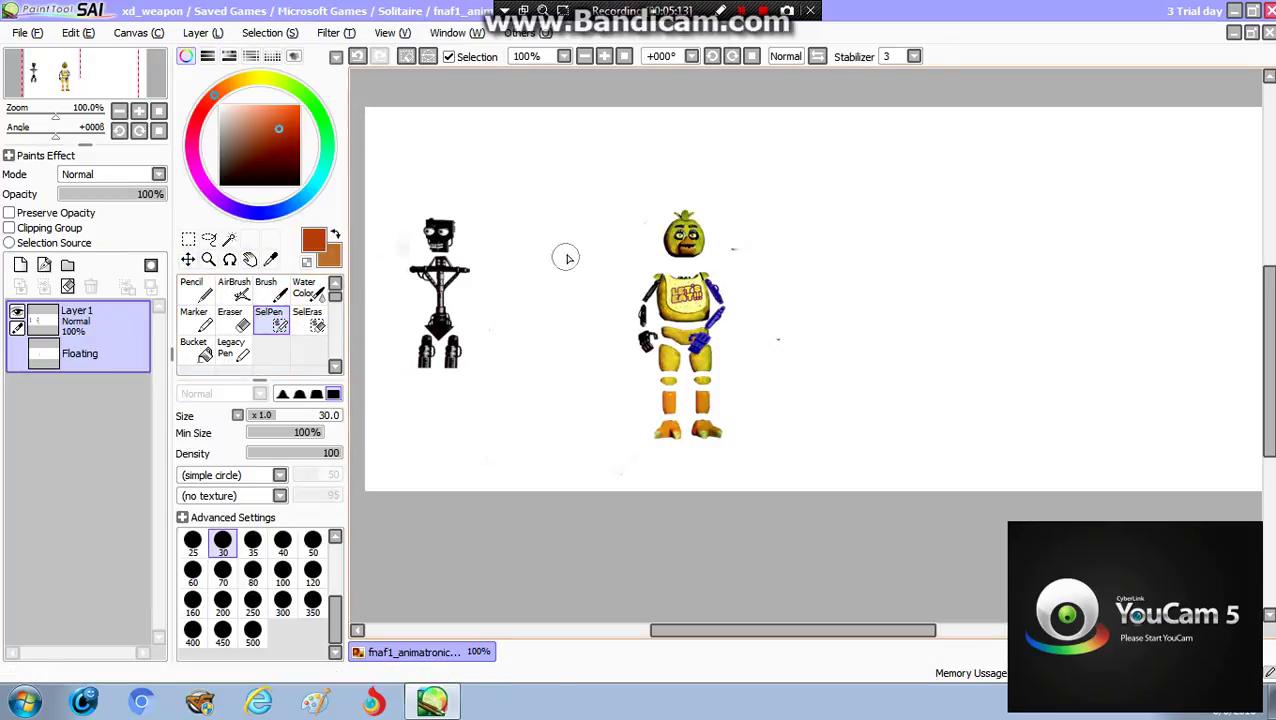
{"action": "left_click", "coordinate": [308, 322]}
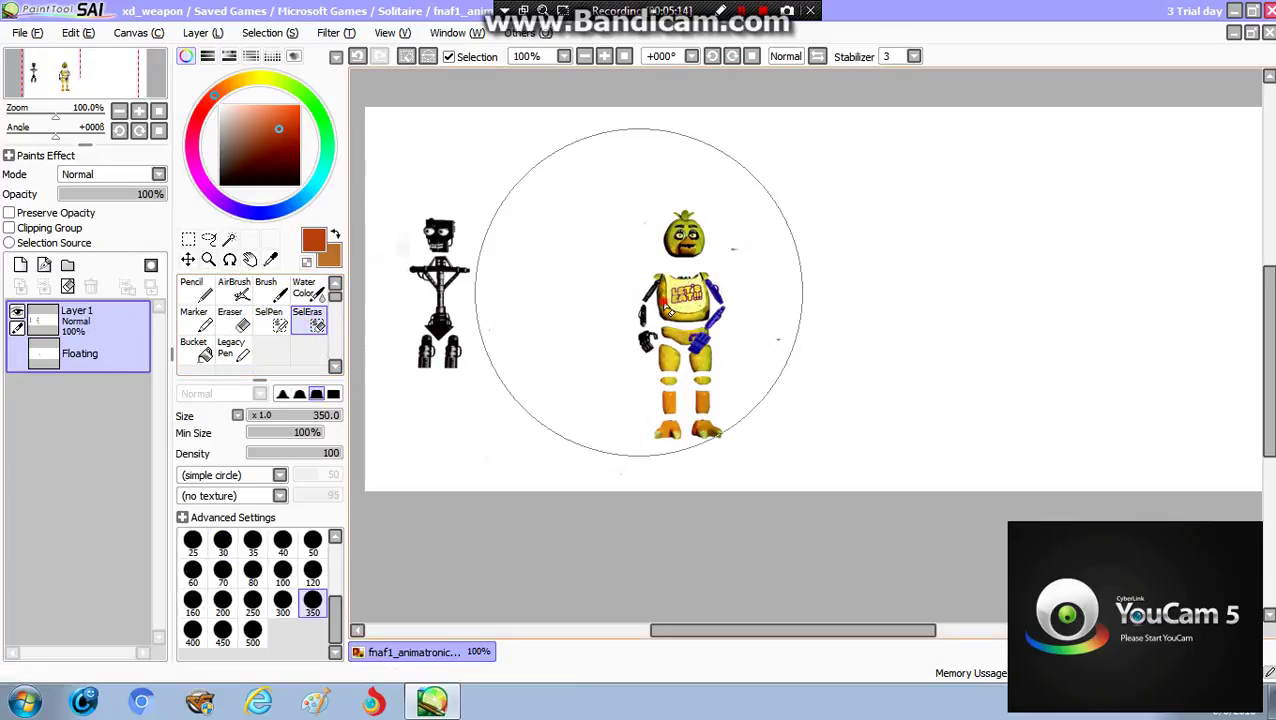
{"action": "left_click", "coordinate": [639, 292]}
{"action": "left_click", "coordinate": [230, 320]}
{"action": "left_click", "coordinate": [650, 240]}
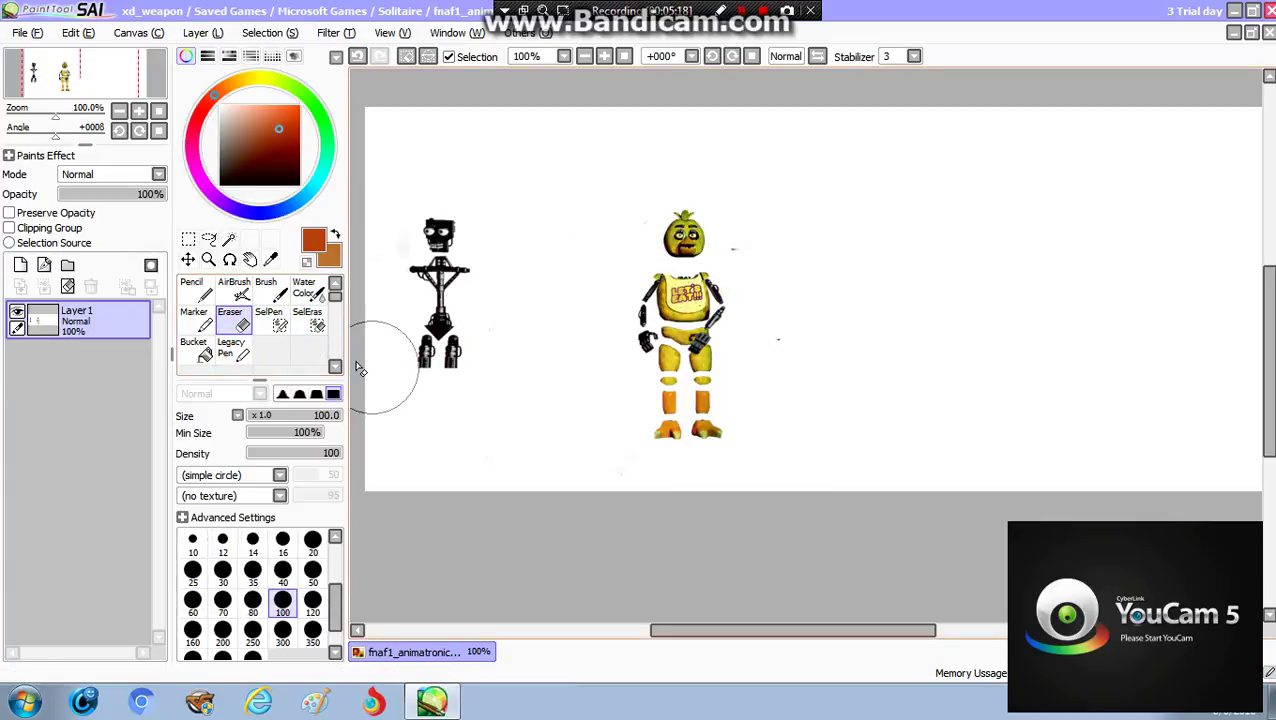
{"action": "left_click", "coordinate": [308, 322]}
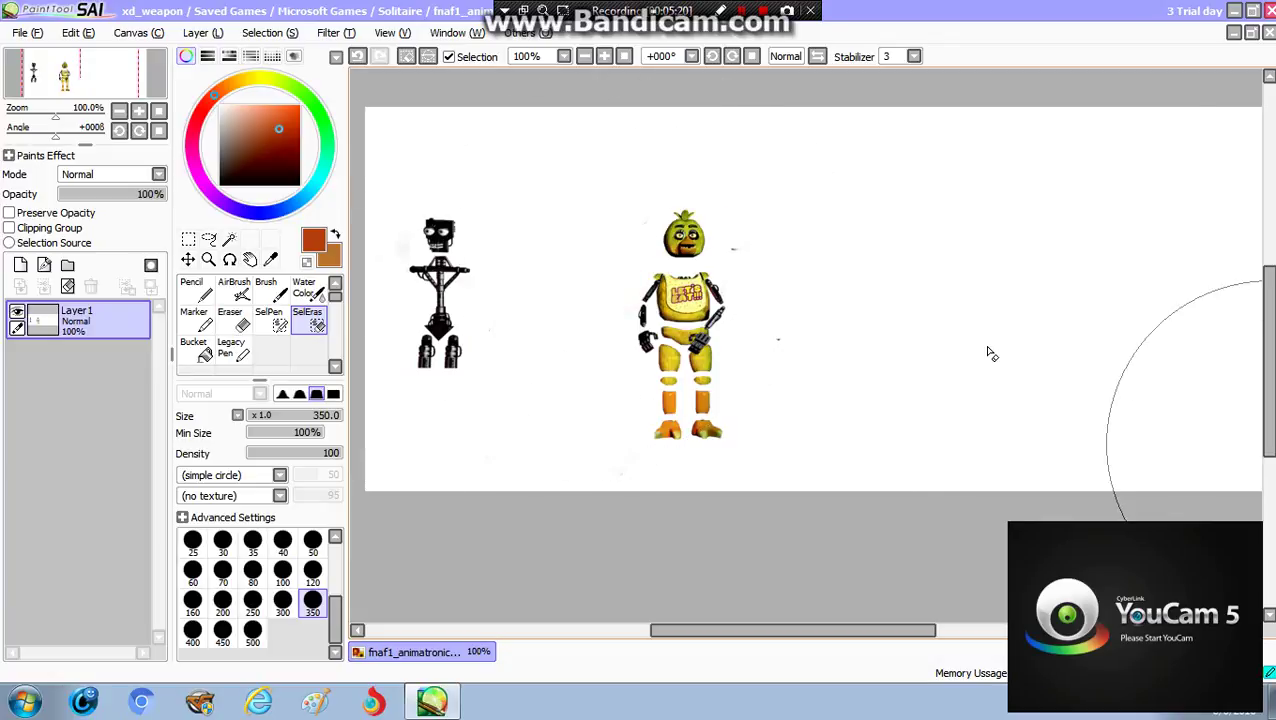
{"action": "left_click", "coordinate": [268, 318]}
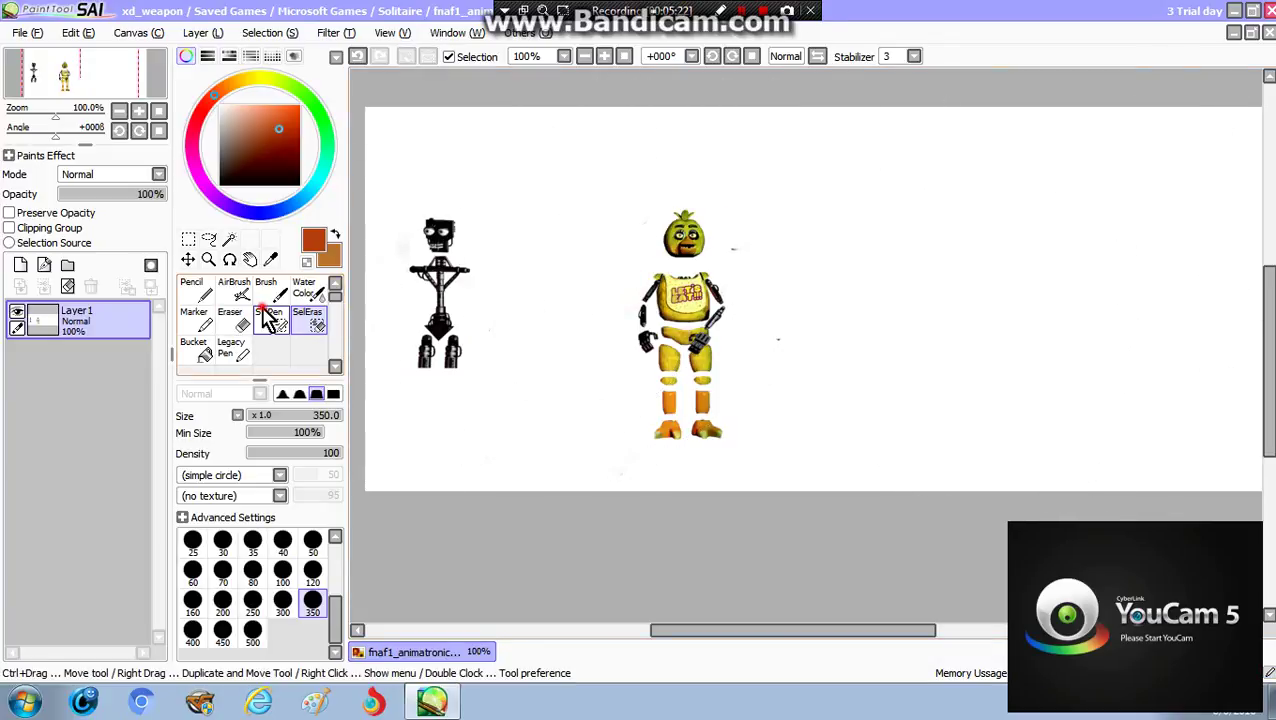
{"action": "mouse_move", "coordinate": [690, 222]}
{"action": "left_mouse_down"}
{"action": "mouse_move", "coordinate": [720, 233]}
{"action": "mouse_move", "coordinate": [648, 230]}
{"action": "left_mouse_up"}
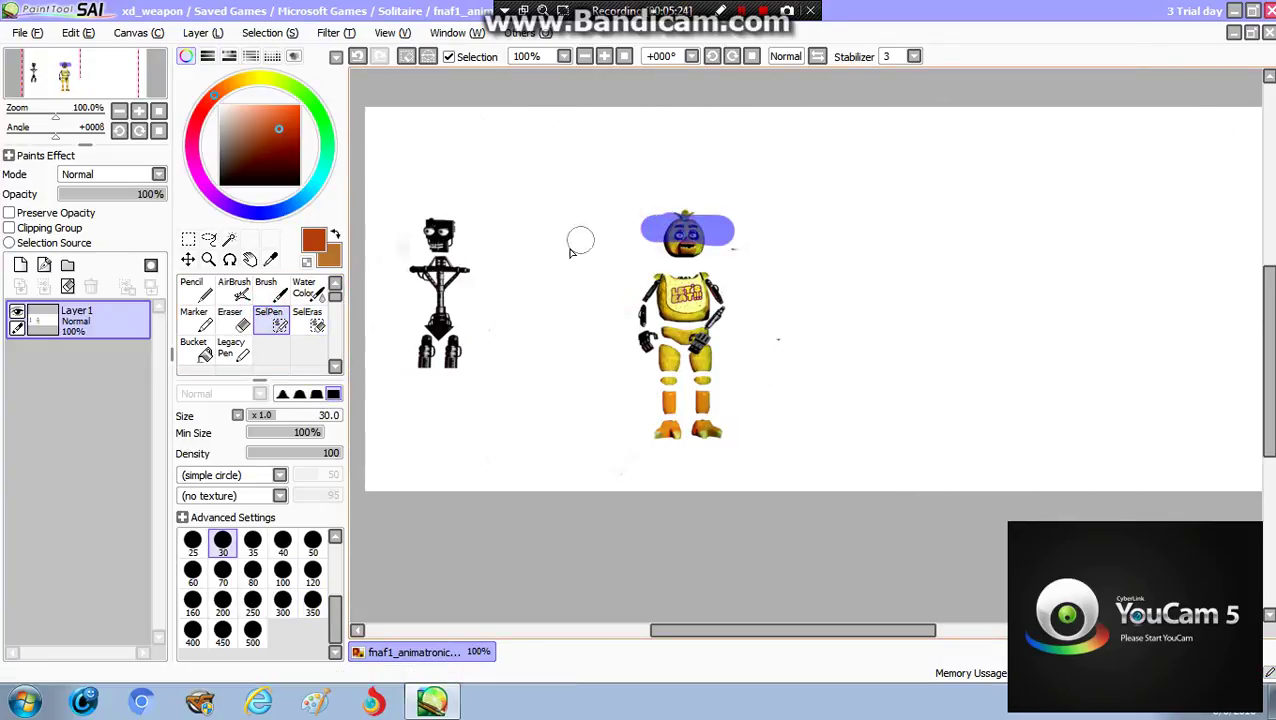
{"action": "left_click", "coordinate": [316, 328]}
{"action": "left_click", "coordinate": [601, 276]}
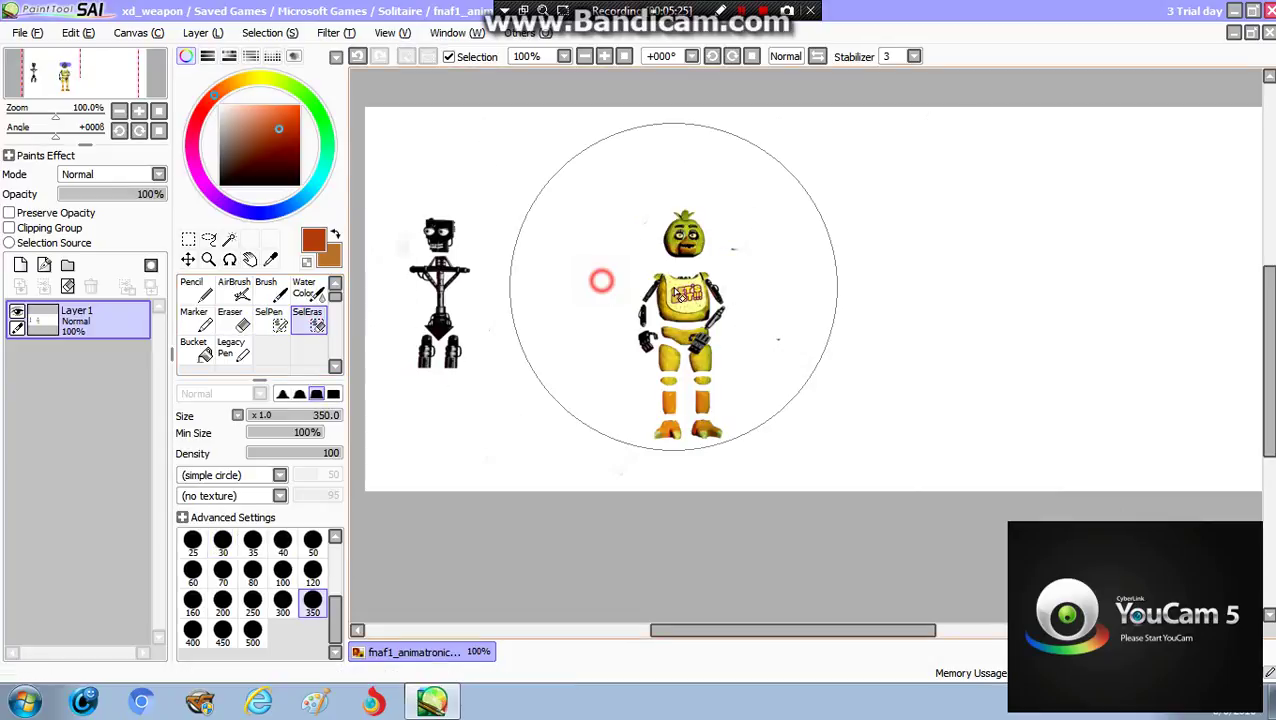
- Erase Chica's head with the size 100 Eraser, undoing the strokes that cut into the shoulders
{"action": "left_click", "coordinate": [222, 318]}
{"action": "left_click_drag", "start_coordinate": [650, 232], "coordinate": [675, 228]}
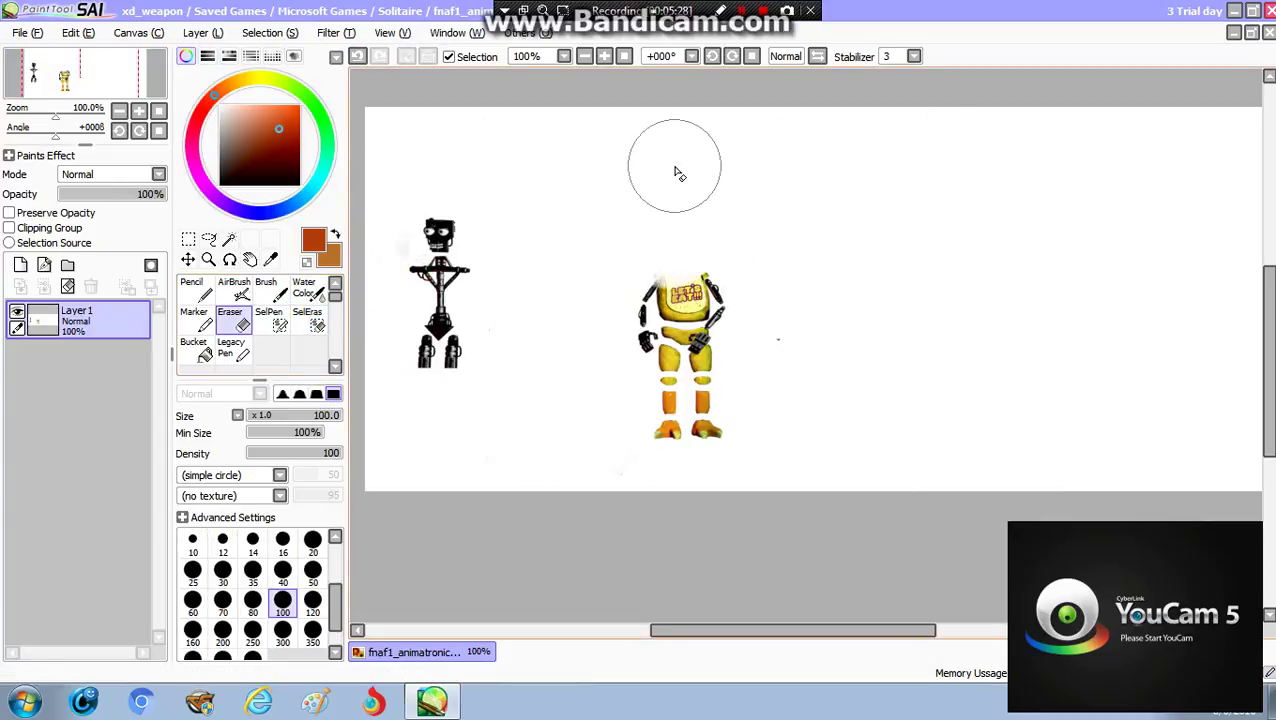
{"action": "key", "text": "ctrl+z"}
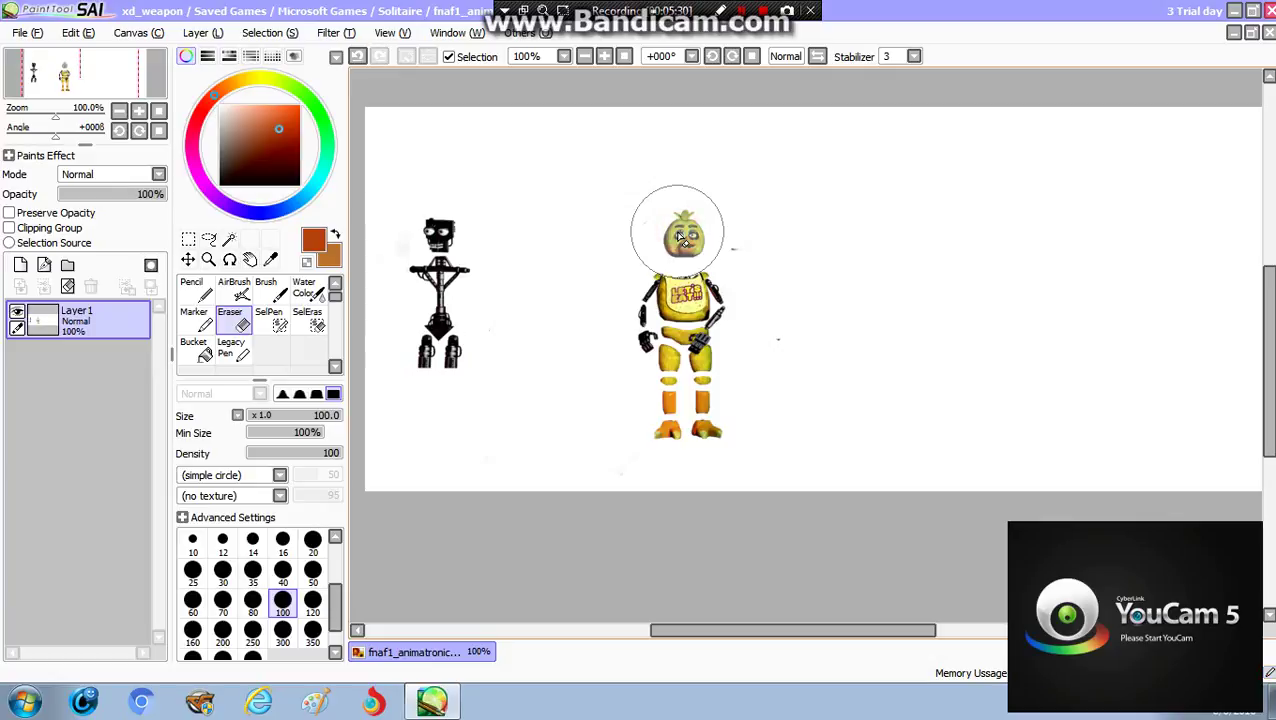
{"action": "key", "text": "ctrl+z"}
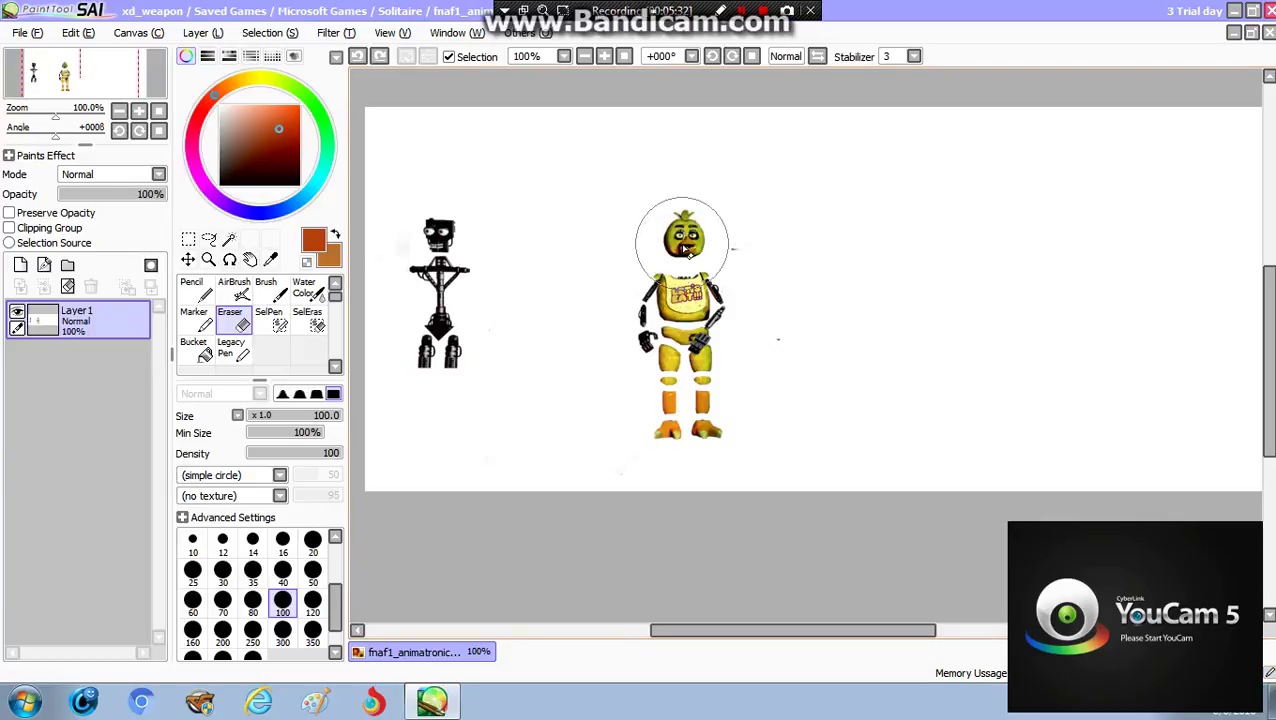
{"action": "mouse_move", "coordinate": [683, 242]}
{"action": "left_mouse_down"}
{"action": "mouse_move", "coordinate": [703, 189]}
{"action": "mouse_move", "coordinate": [670, 237]}
{"action": "mouse_move", "coordinate": [664, 205]}
{"action": "left_mouse_up"}
{"action": "key", "text": "ctrl+z"}
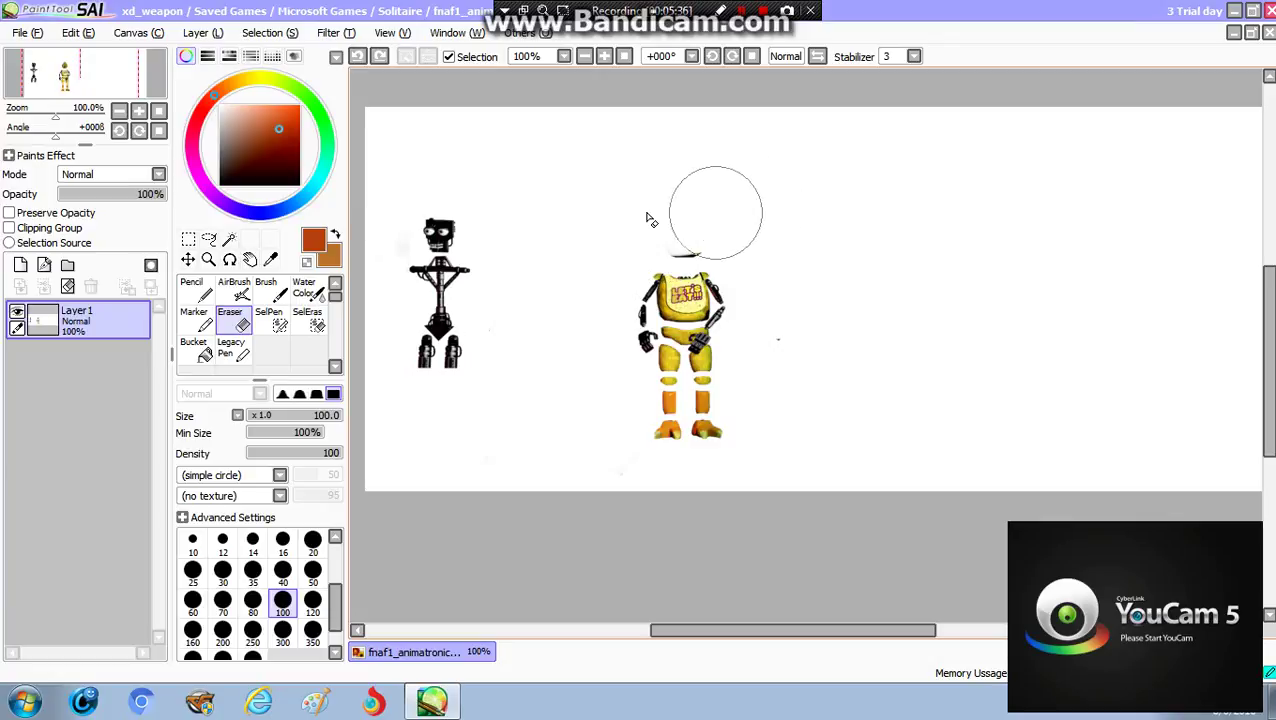
- Select the endoskeleton's head with the size 30 Selection Pen and place it on top of Chica's torso
{"action": "left_click", "coordinate": [274, 318]}
{"action": "mouse_move", "coordinate": [432, 230]}
{"action": "left_mouse_down"}
{"action": "mouse_move", "coordinate": [445, 224]}
{"action": "mouse_move", "coordinate": [418, 248]}
{"action": "mouse_move", "coordinate": [460, 232]}
{"action": "mouse_move", "coordinate": [420, 245]}
{"action": "mouse_move", "coordinate": [655, 228]}
{"action": "mouse_move", "coordinate": [699, 286]}
{"action": "left_mouse_up"}
{"action": "left_click", "coordinate": [188, 260]}
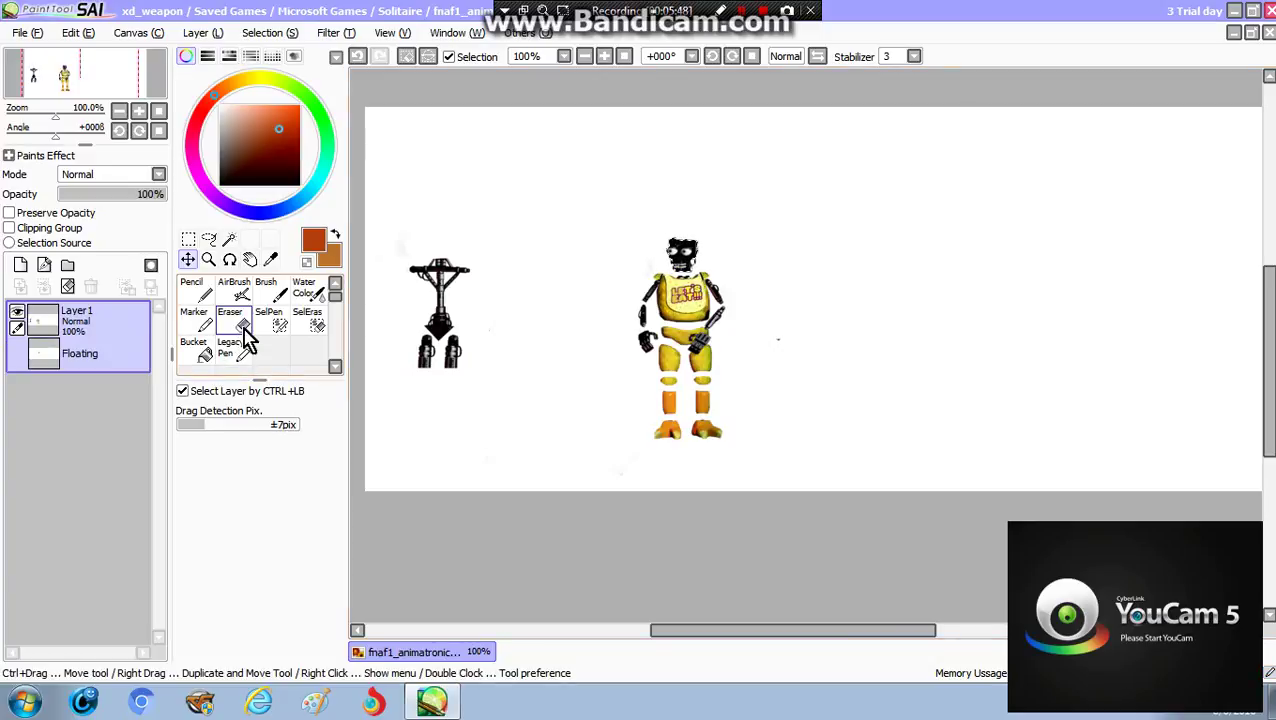
- Move the endoskeleton head off Chica's torso to the empty area up and to the left
{"action": "left_click", "coordinate": [189, 242]}
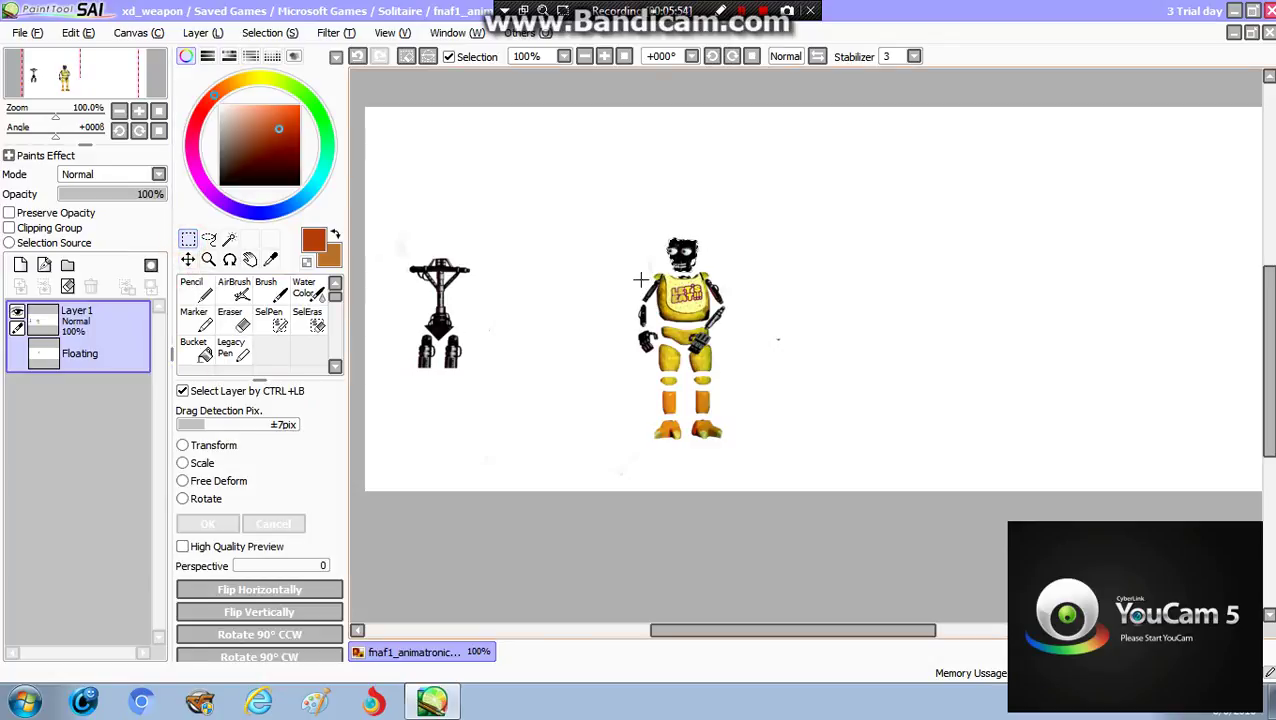
{"action": "left_click", "coordinate": [188, 259]}
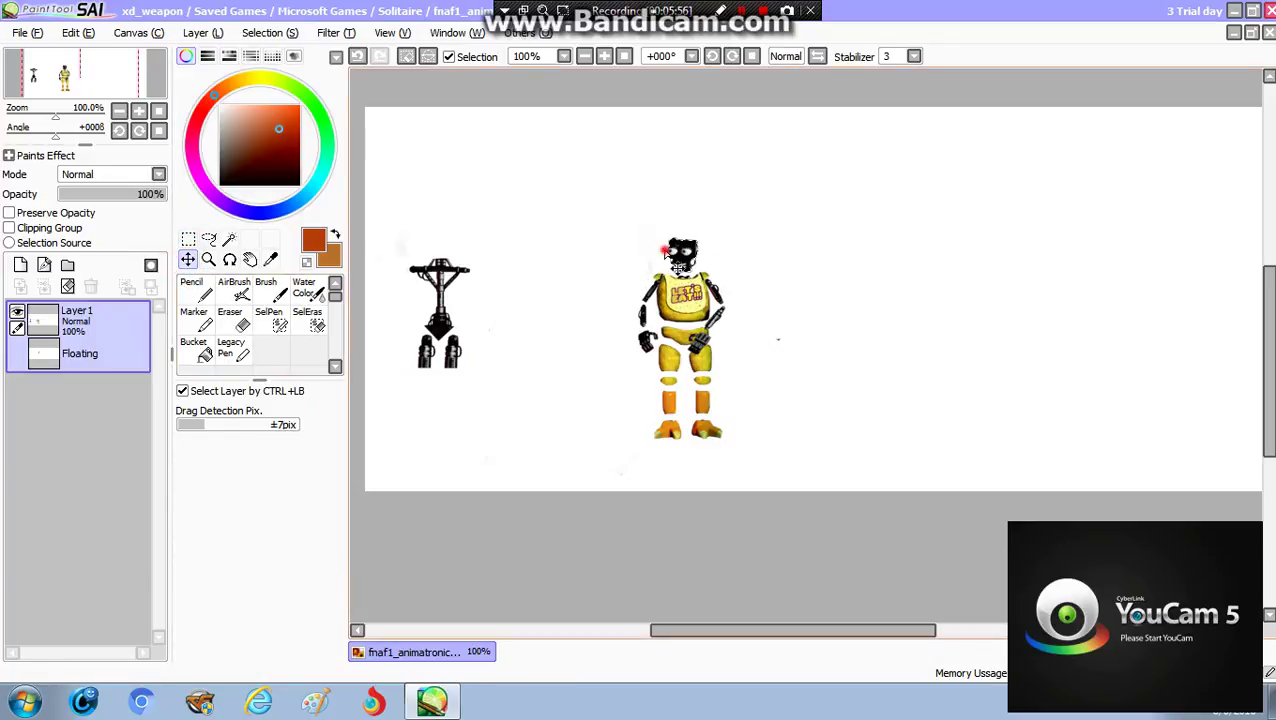
{"action": "left_click_drag", "start_coordinate": [683, 255], "coordinate": [564, 232]}
- Select Chica's headless body with its arms and legs using a rectangular selection and flip it horizontally
{"action": "left_click", "coordinate": [189, 241]}
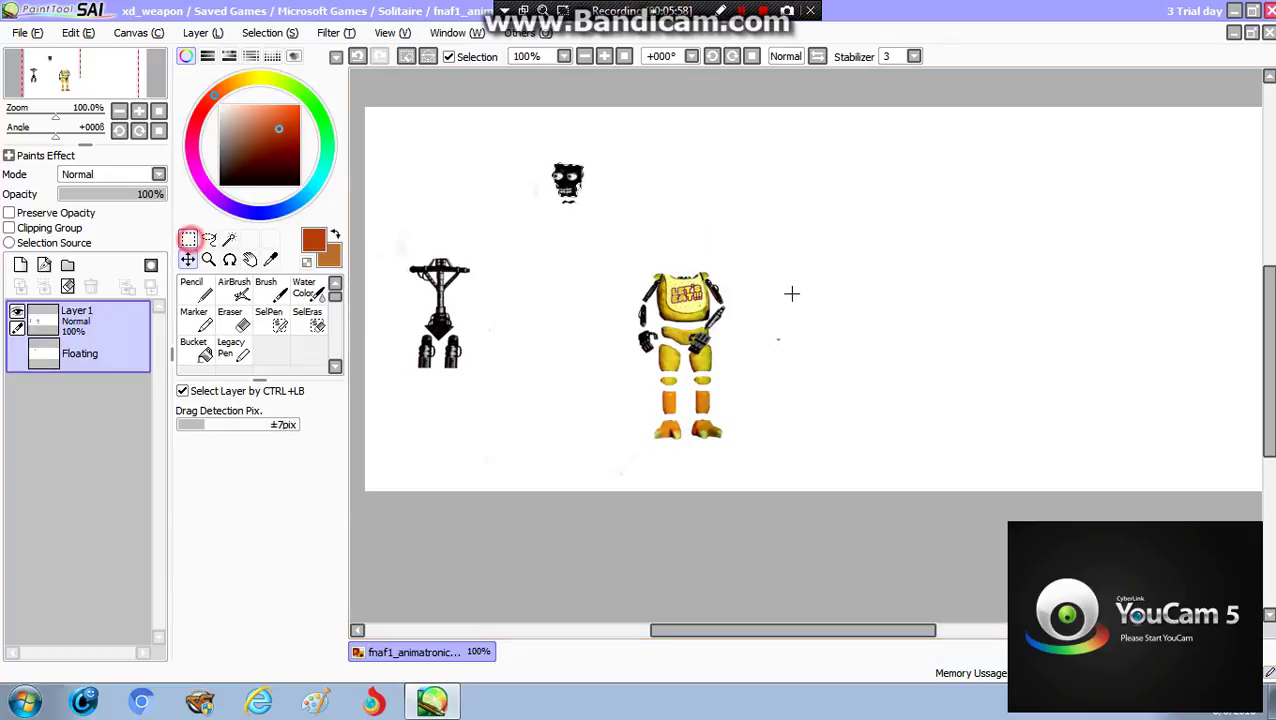
{"action": "left_click_drag", "start_coordinate": [632, 260], "coordinate": [733, 453]}
{"action": "left_click", "coordinate": [262, 614]}
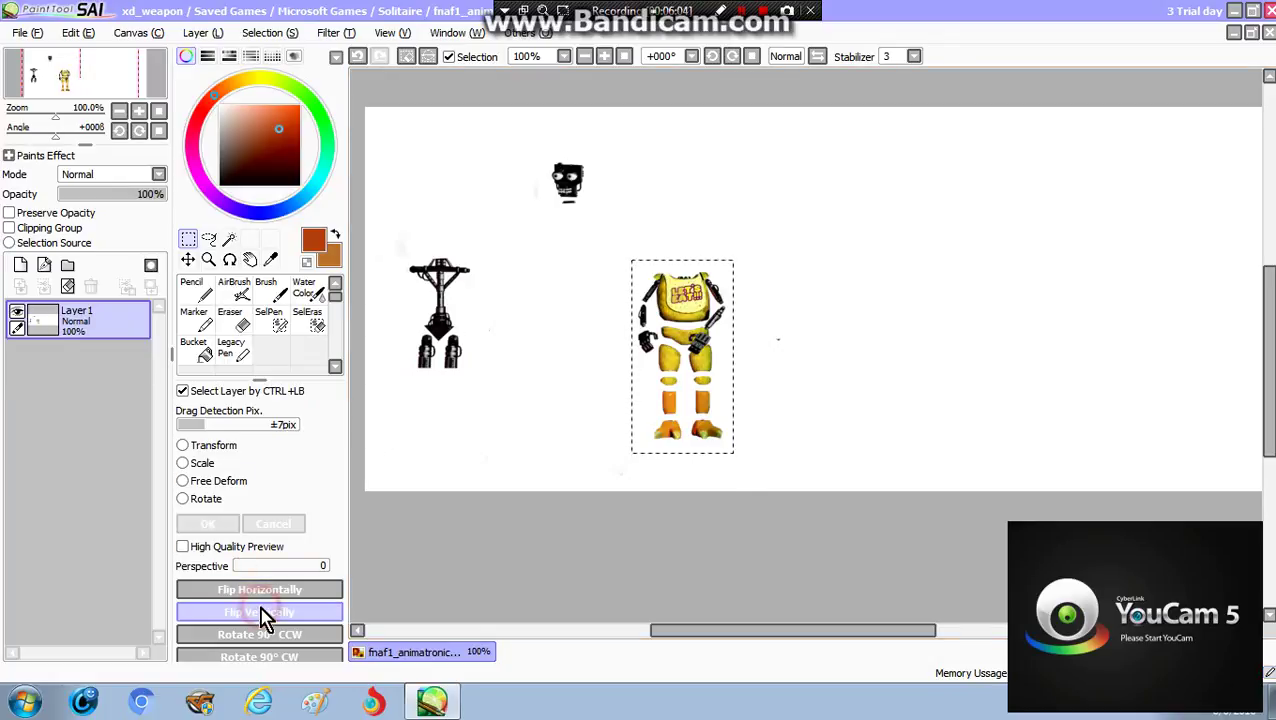
{"action": "left_click", "coordinate": [266, 611]}
{"action": "left_click", "coordinate": [270, 595]}
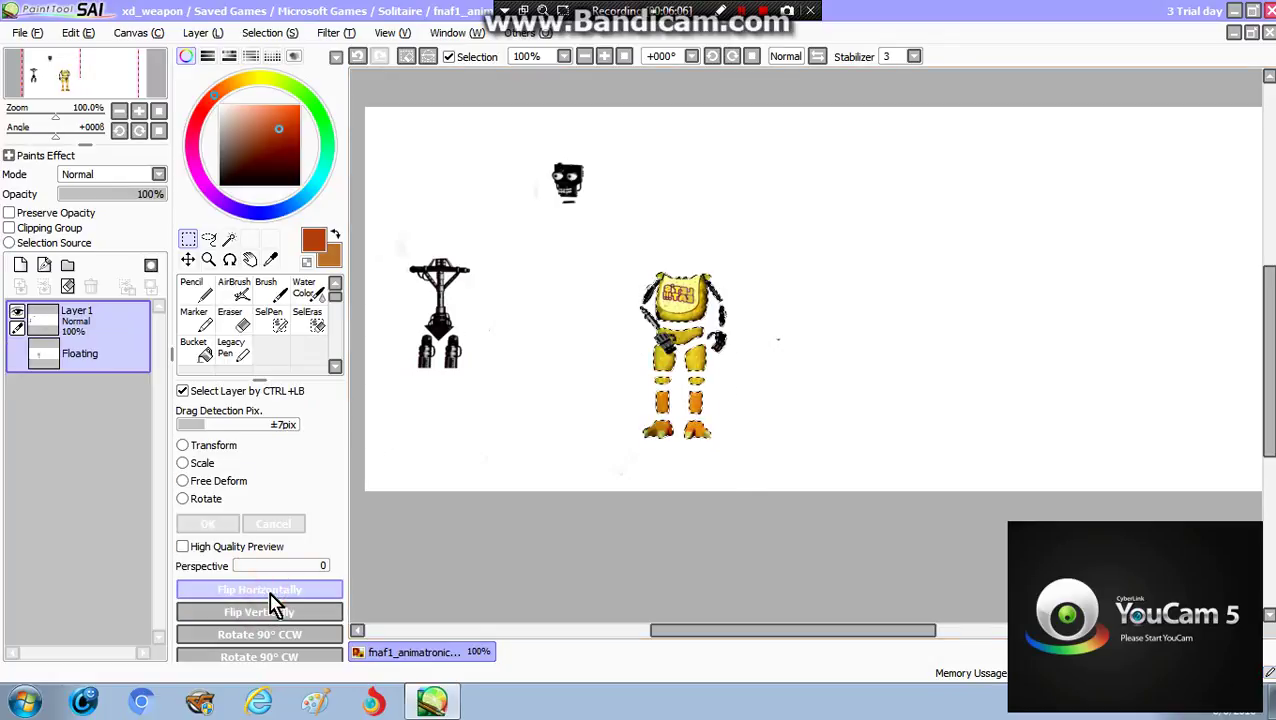
{"action": "left_click", "coordinate": [279, 597]}
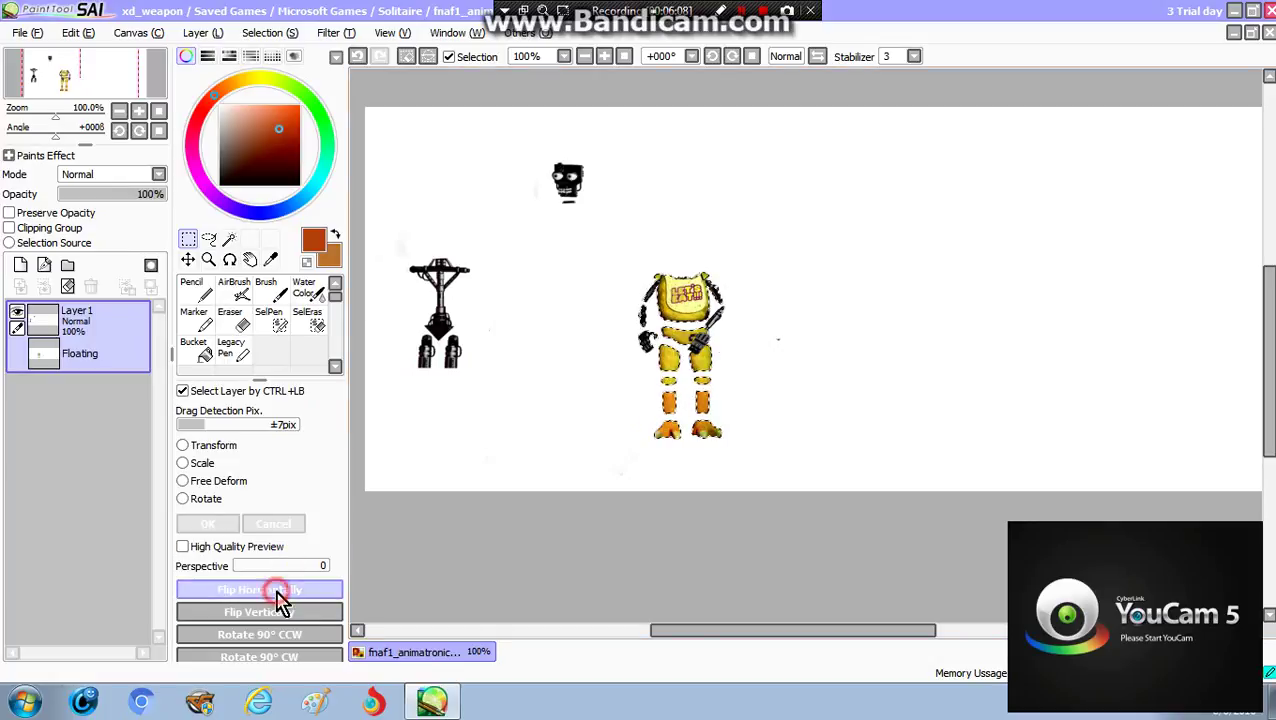
{"action": "left_click", "coordinate": [279, 597]}
{"action": "left_click", "coordinate": [279, 597]}
{"action": "left_click", "coordinate": [279, 597]}
{"action": "left_click", "coordinate": [279, 597]}
{"action": "left_click", "coordinate": [279, 597]}
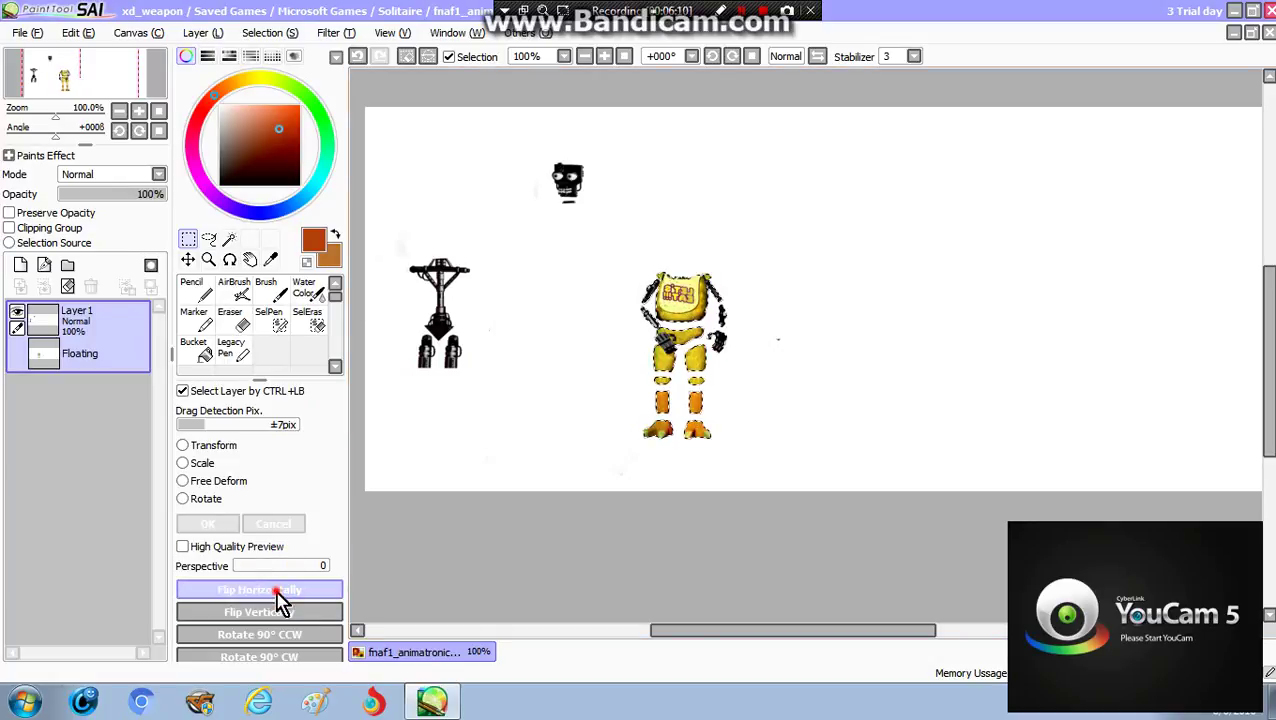
{"action": "left_click", "coordinate": [279, 597]}
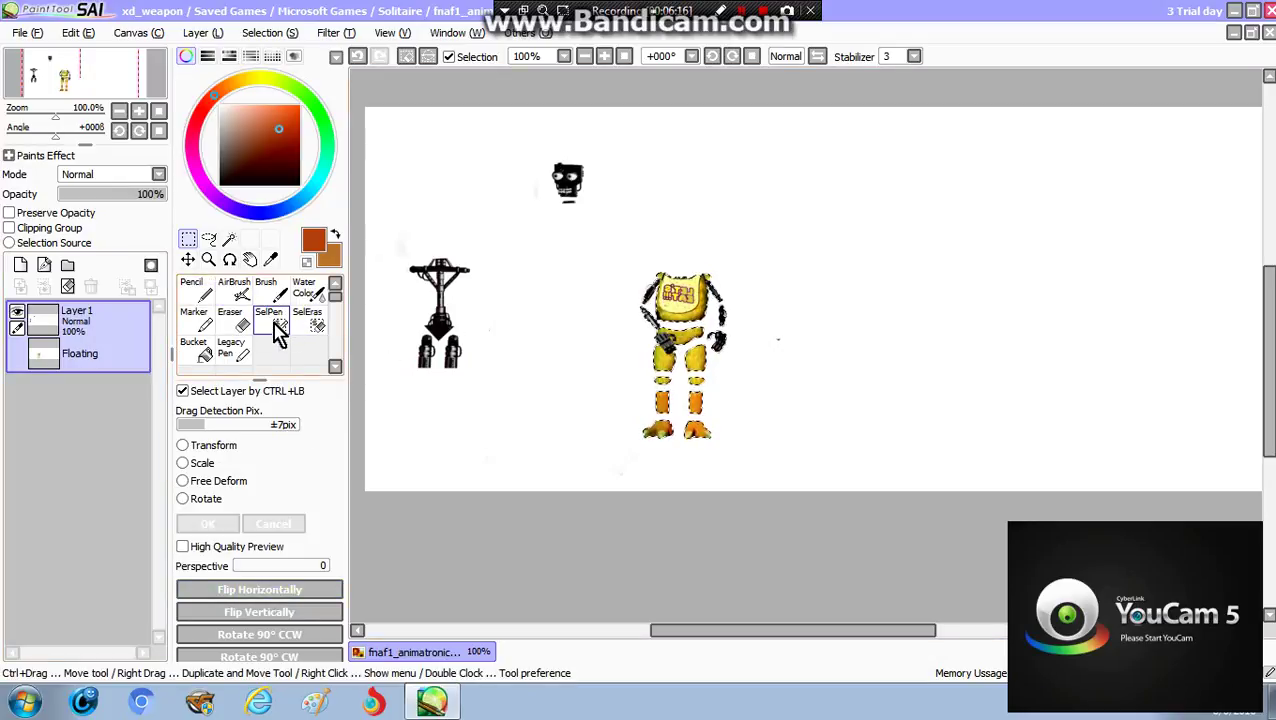
- Deselect the flipped body, select the endoskeleton head with the size 30 Selection Pen, and move it back onto Chica's torso
{"action": "left_click", "coordinate": [197, 256]}
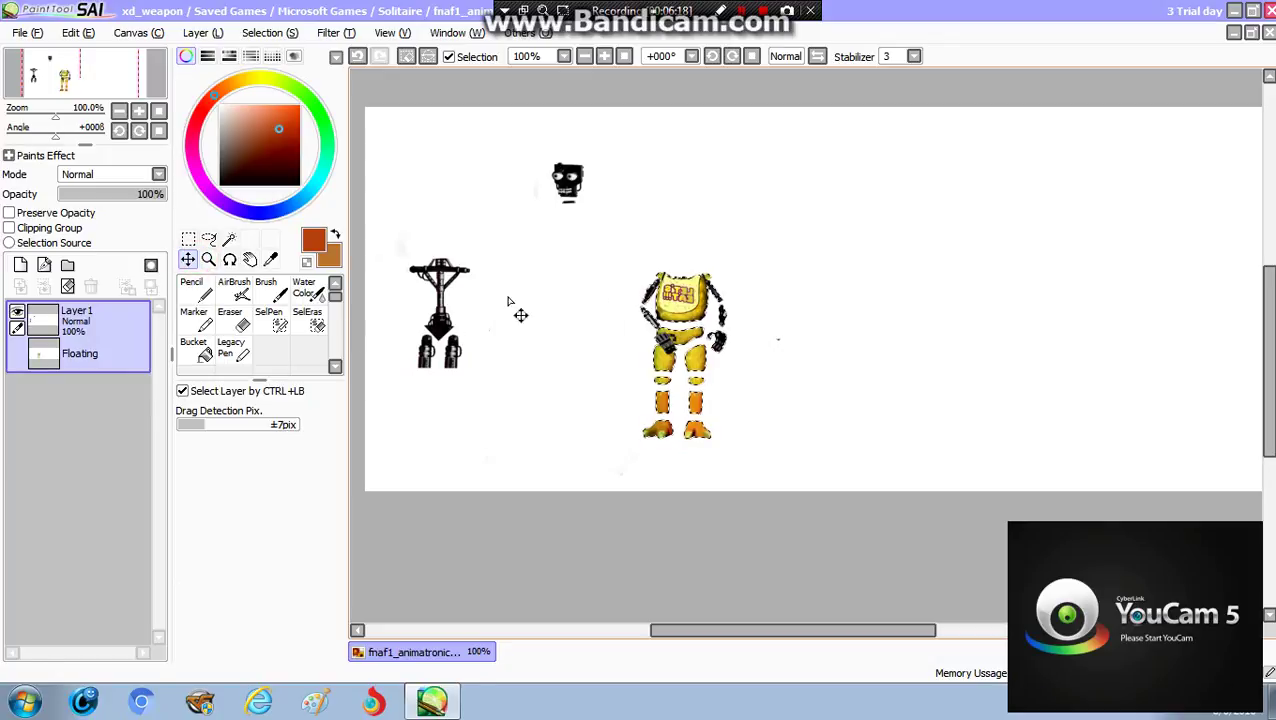
{"action": "left_click", "coordinate": [305, 320]}
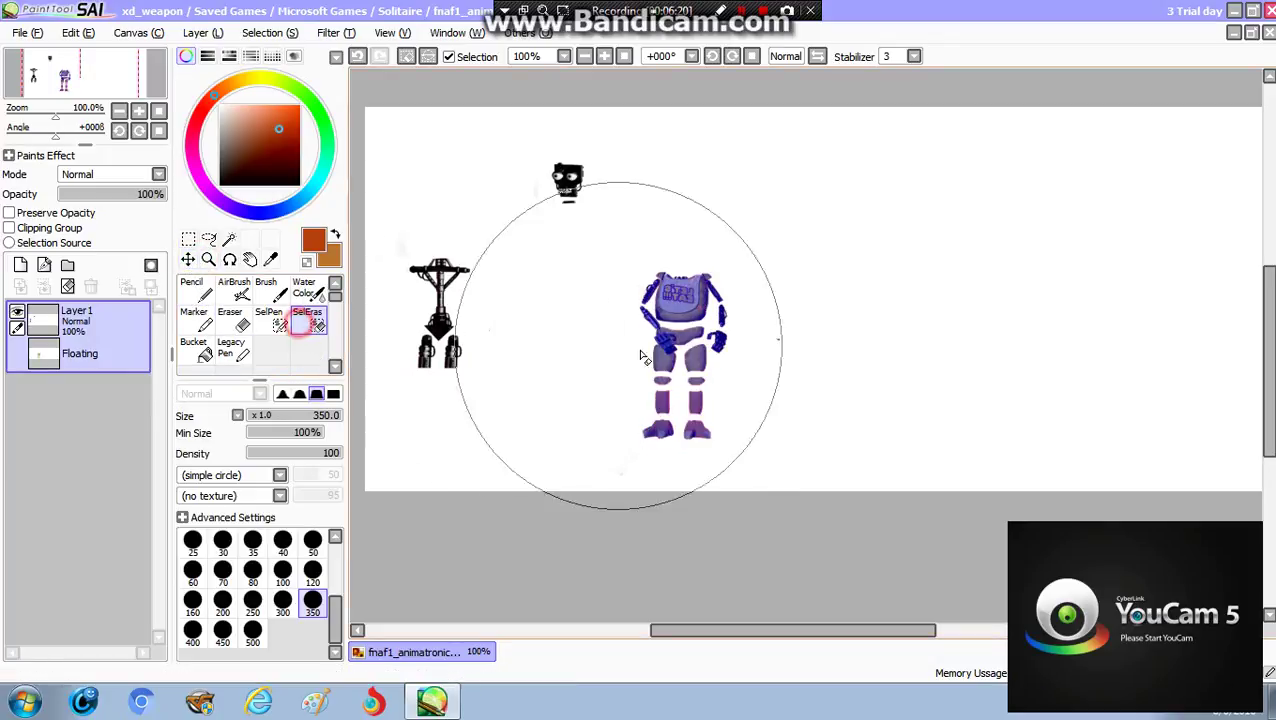
{"action": "left_click", "coordinate": [261, 325]}
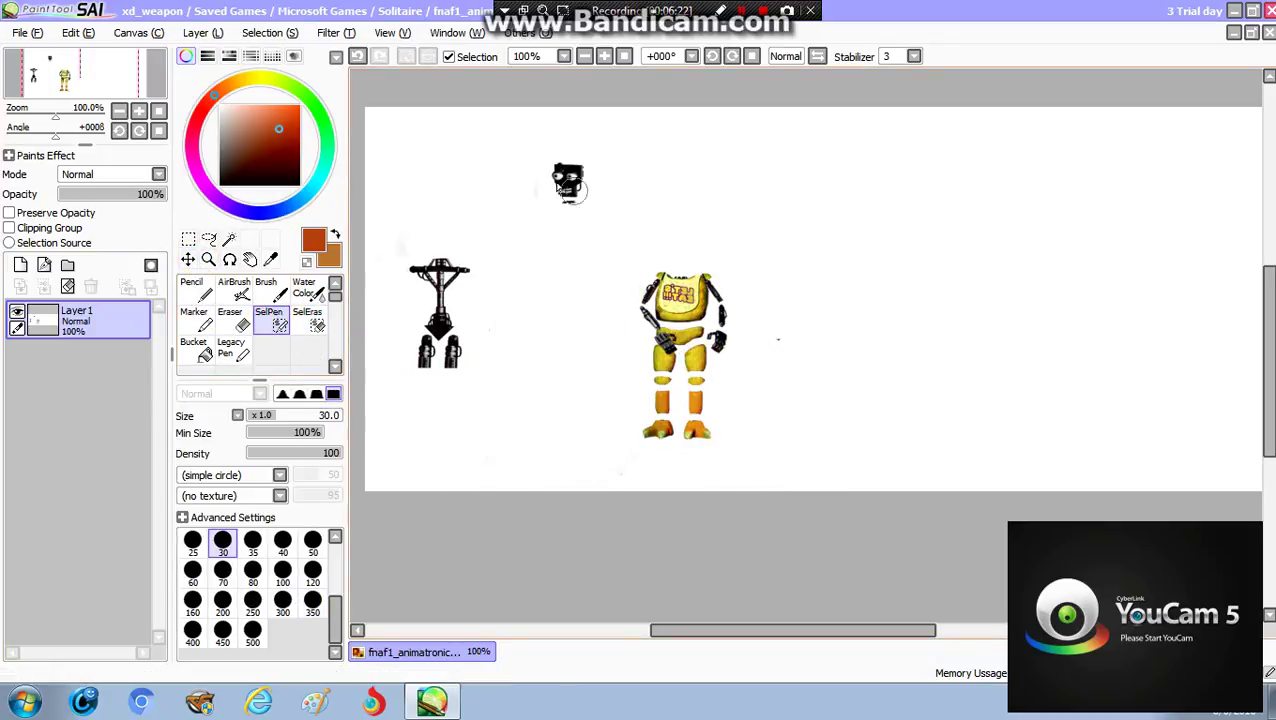
{"action": "left_click_drag", "start_coordinate": [553, 175], "coordinate": [685, 285]}
{"action": "left_click", "coordinate": [187, 259]}
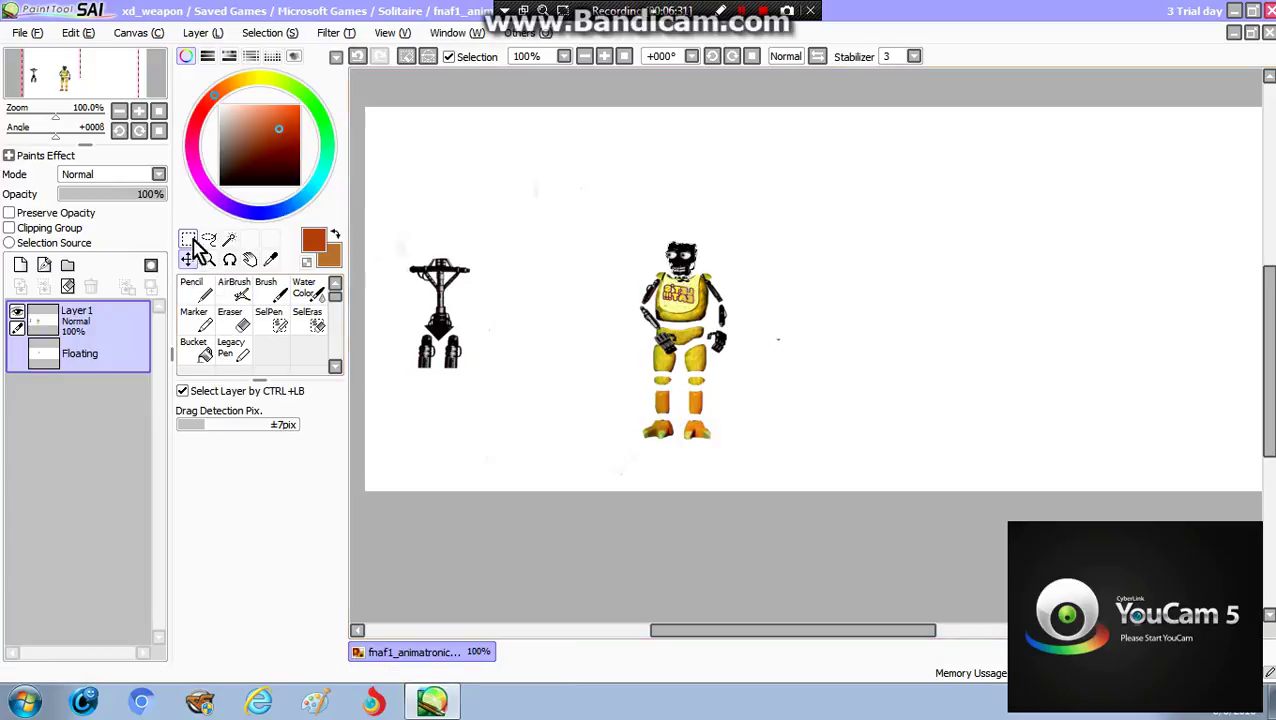
- Try flipping the endoskeleton head on Chica's torso
{"action": "key", "text": "ctrl+t"}
{"action": "left_click", "coordinate": [280, 613]}
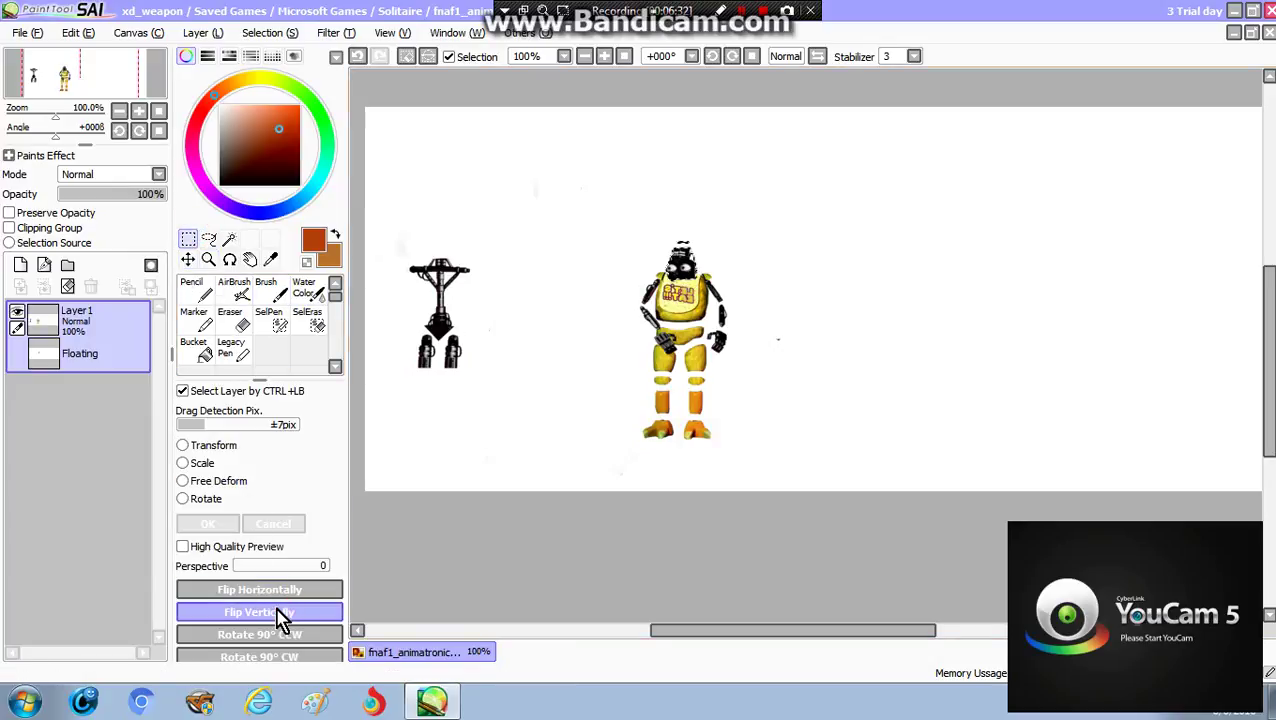
{"action": "left_click", "coordinate": [286, 593]}
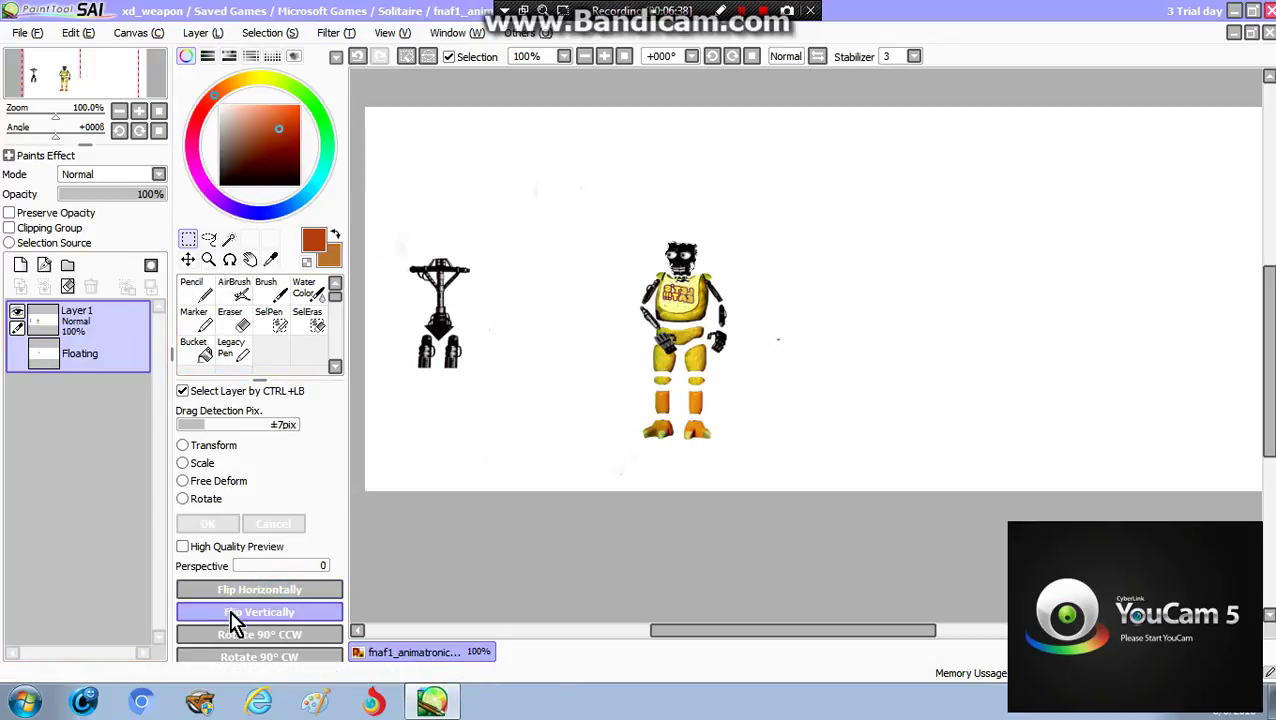
- Select the complete Chica figure, including the endoskeleton head, with a rectangular selection and flip it horizontally
{"action": "left_click_drag", "start_coordinate": [576, 204], "coordinate": [747, 444]}
{"action": "left_click", "coordinate": [285, 590]}
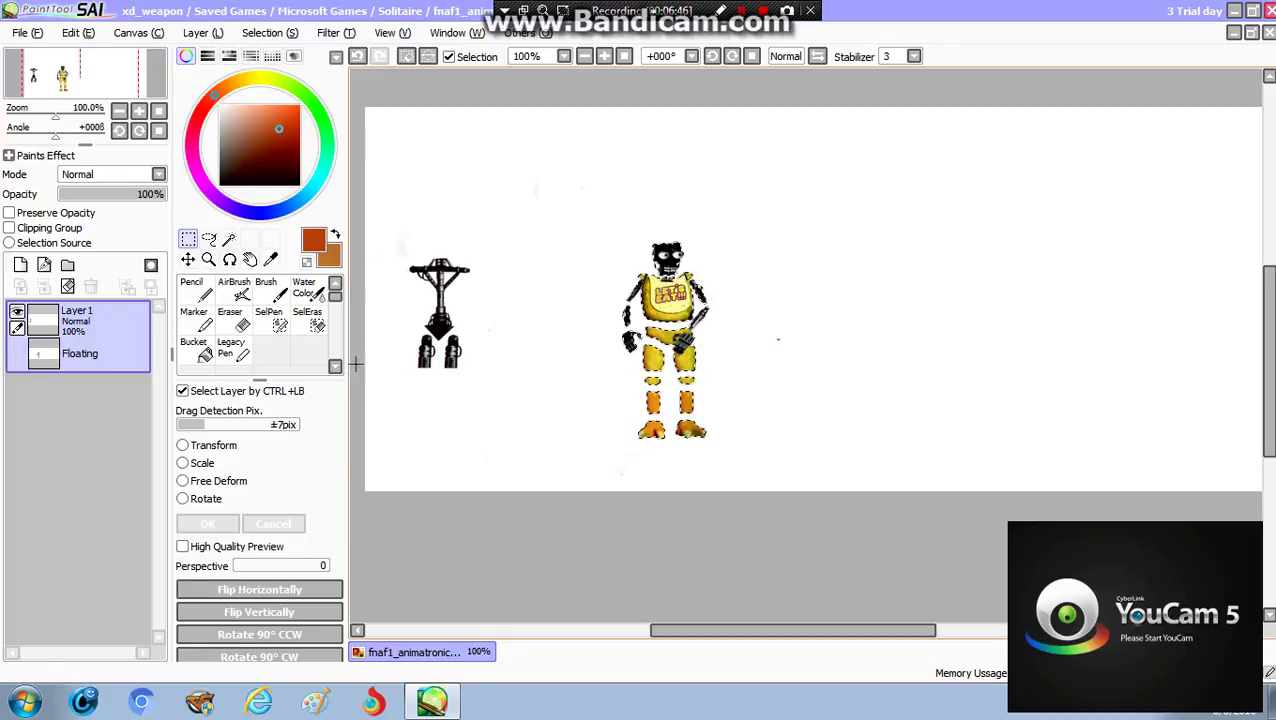
- Set the Eraser to size 40 and clear the selection around the Chica figure with the size 350 Selection Eraser
{"action": "left_click", "coordinate": [240, 325]}
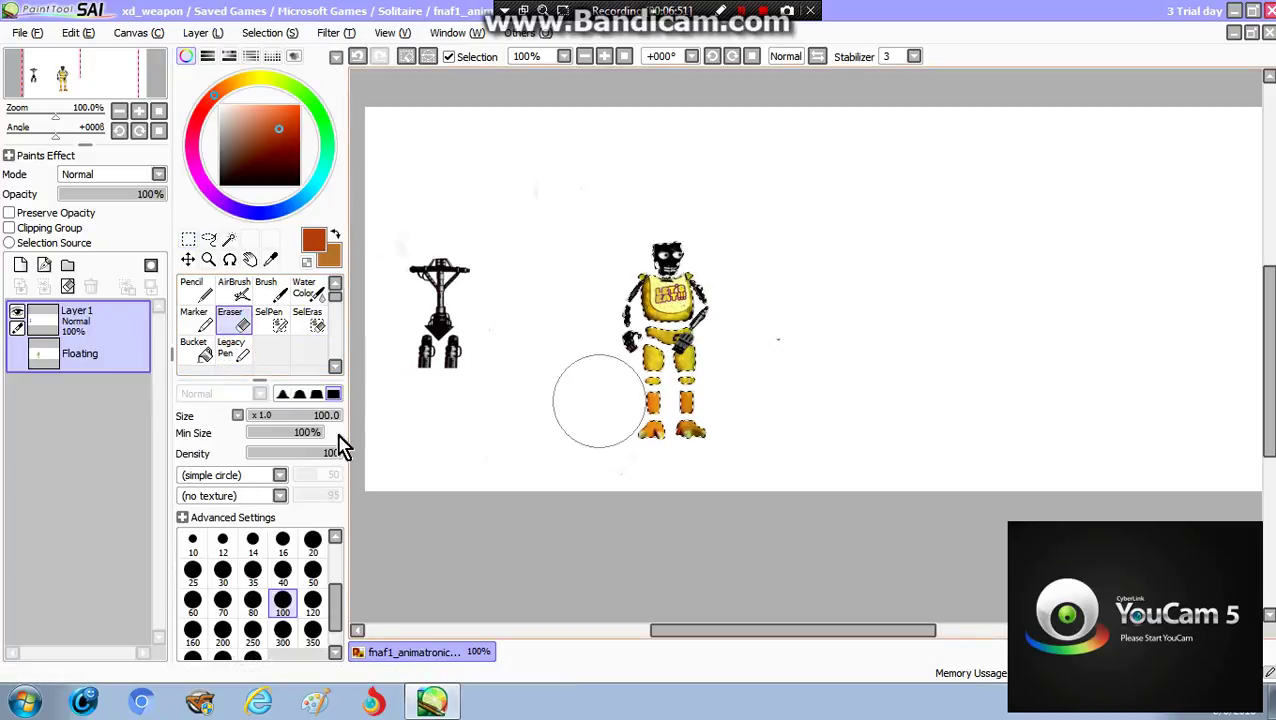
{"action": "left_click", "coordinate": [283, 570]}
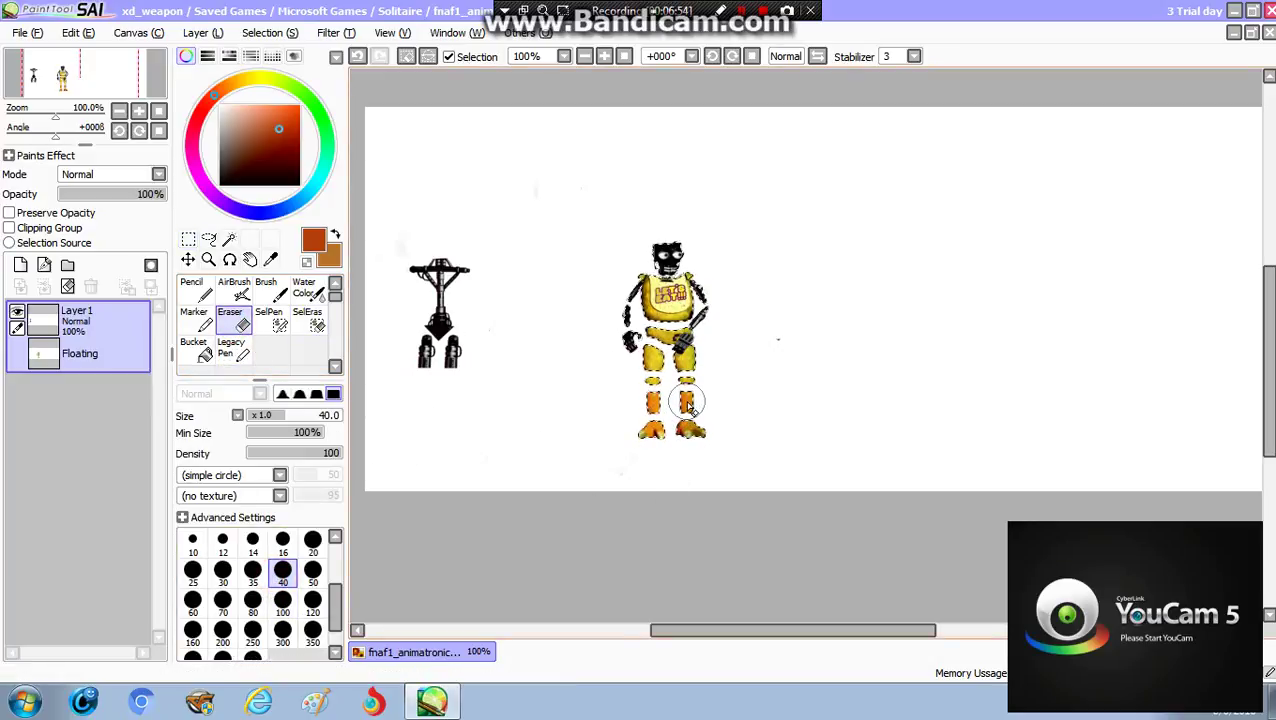
{"action": "left_click", "coordinate": [318, 320]}
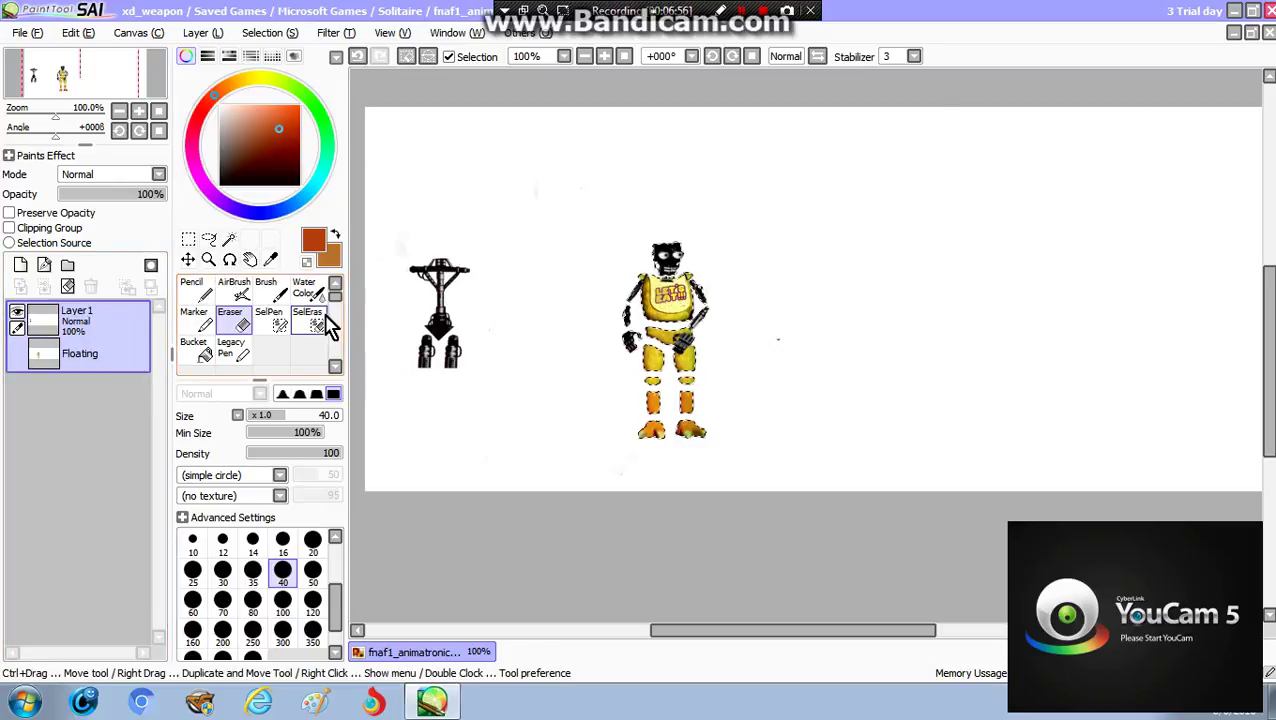
{"action": "left_click", "coordinate": [565, 328]}
- Set the Selection Eraser to size 35 and erase both of Chica's orange shins with the size 20 Eraser
{"action": "left_click", "coordinate": [240, 322]}
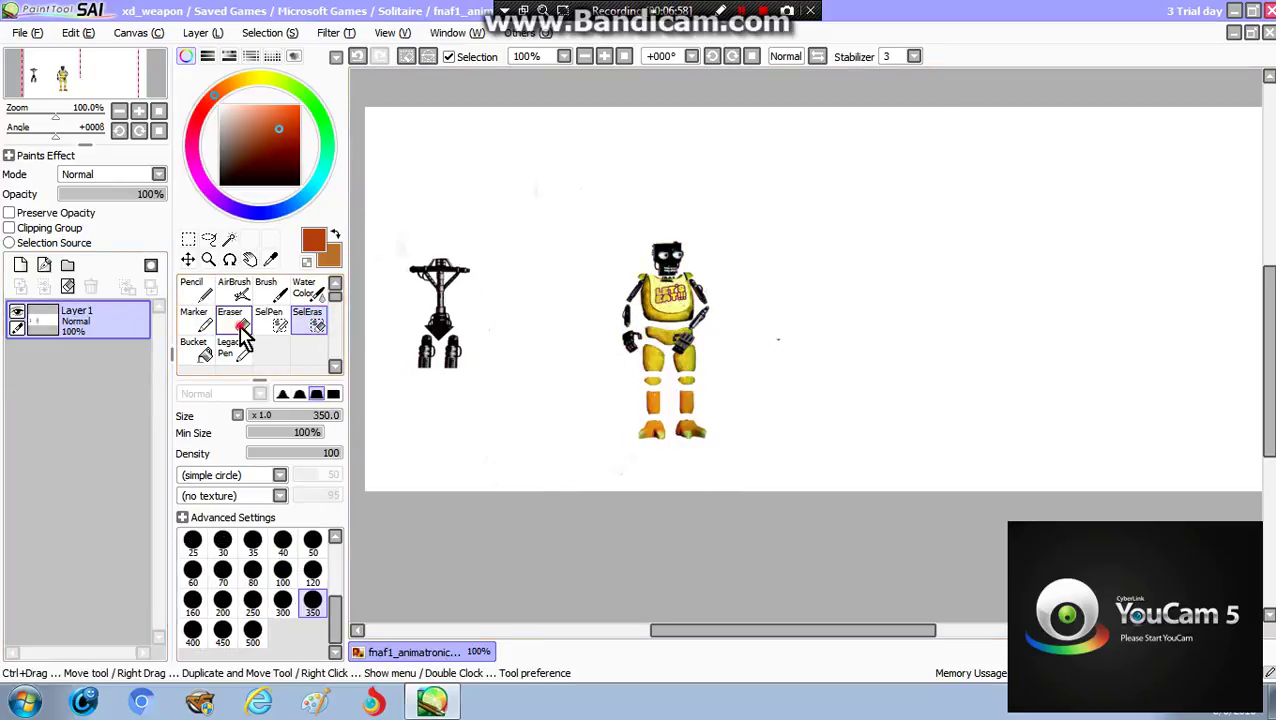
{"action": "key", "text": "bracketleft"}
{"action": "key", "text": "bracketleft"}
{"action": "key", "text": "bracketleft"}
{"action": "key", "text": "bracketleft"}
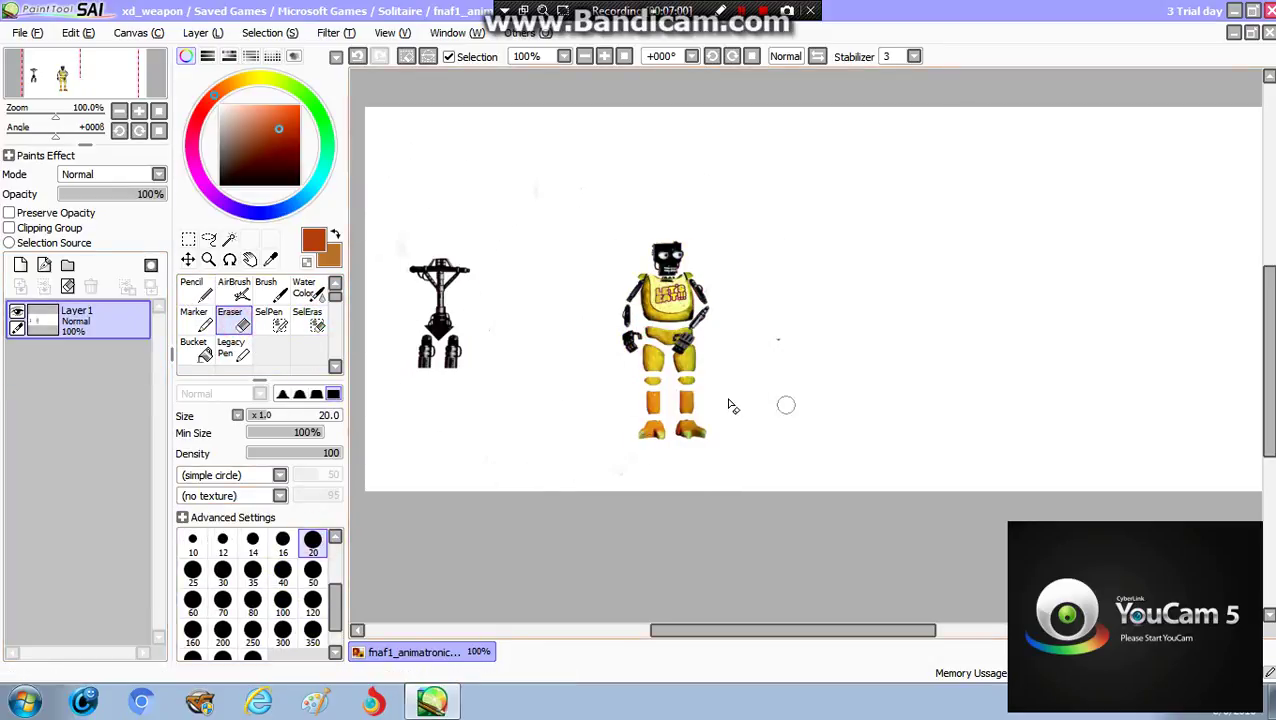
{"action": "left_click_drag", "start_coordinate": [690, 400], "coordinate": [697, 398]}
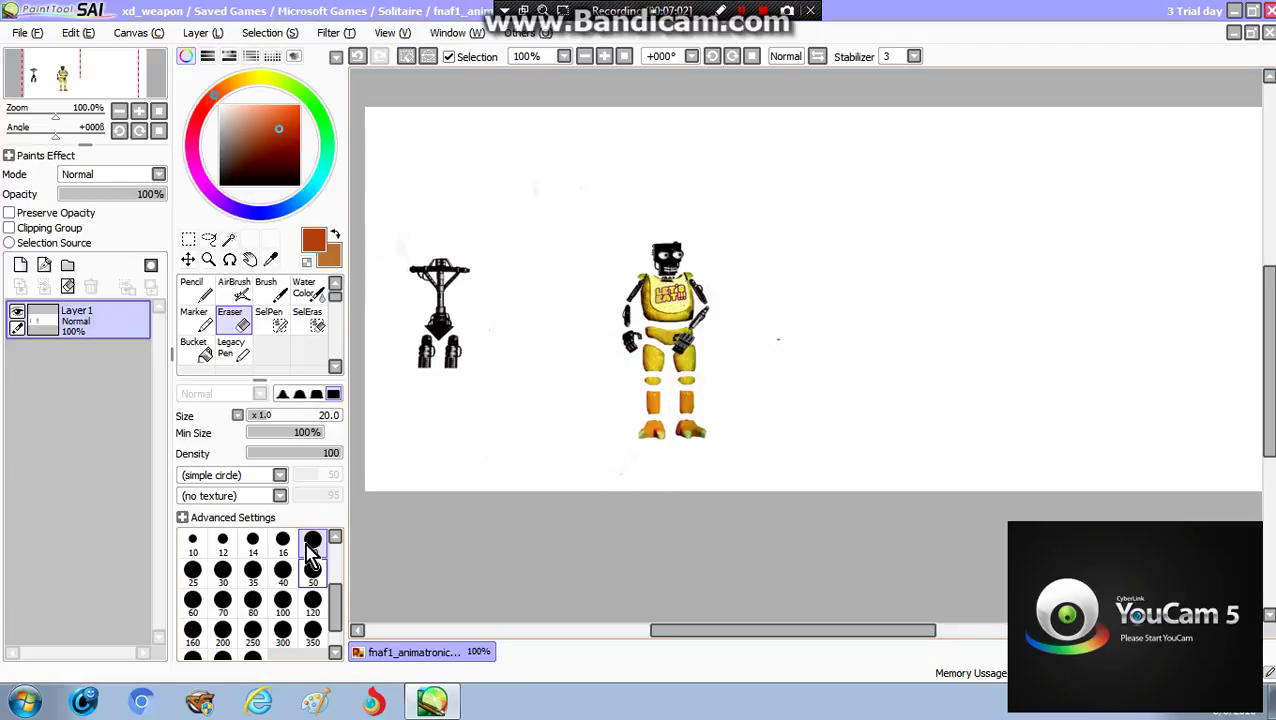
{"action": "left_click", "coordinate": [312, 320]}
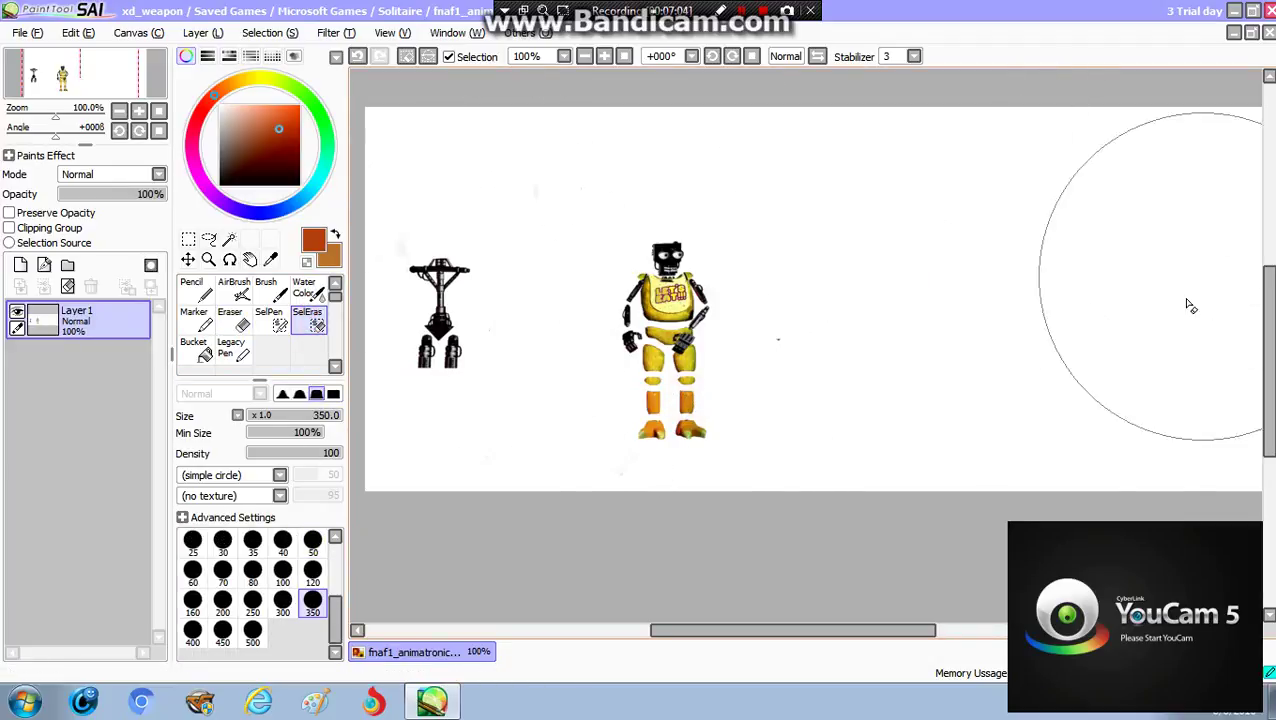
{"action": "left_click", "coordinate": [283, 540]}
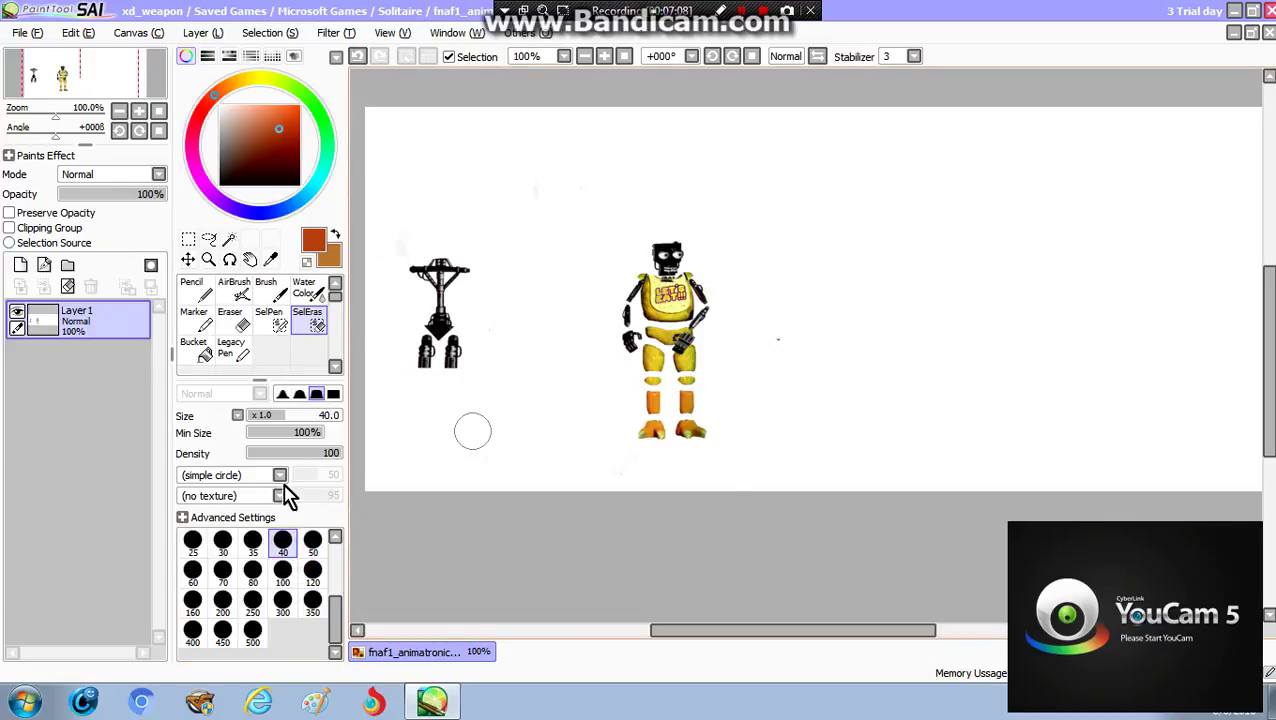
{"action": "left_click", "coordinate": [253, 540]}
{"action": "left_click", "coordinate": [240, 320]}
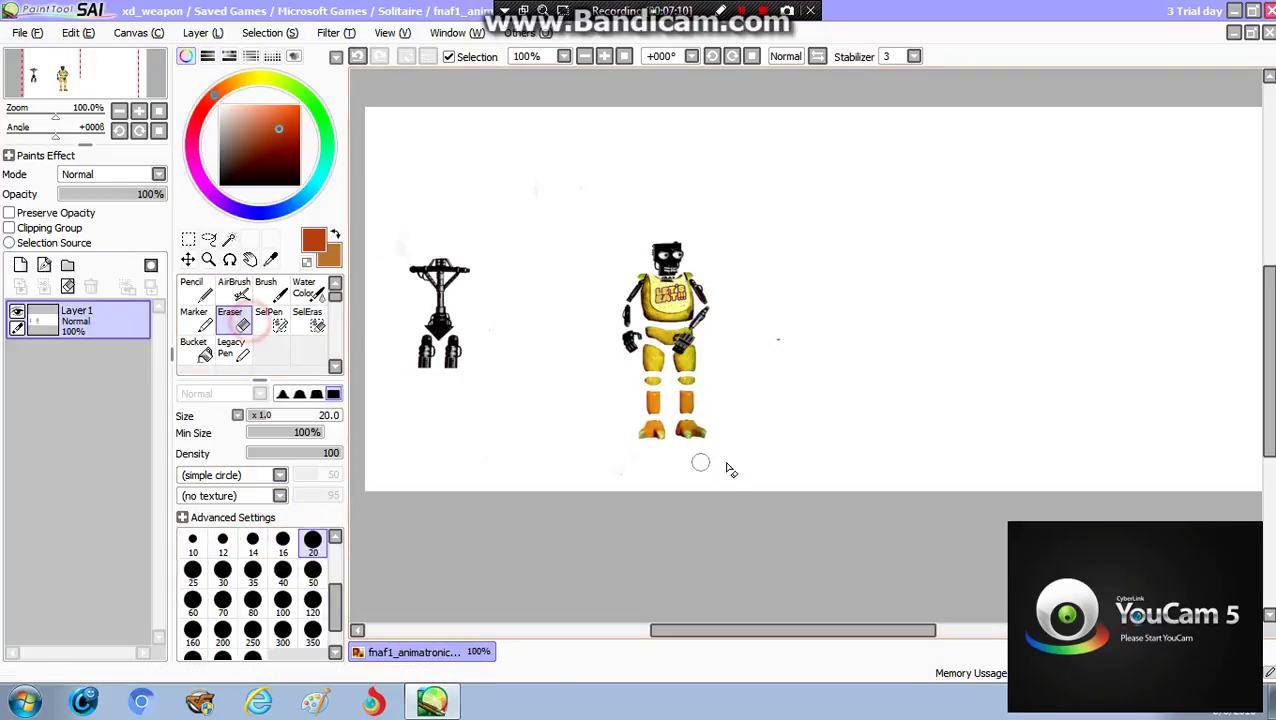
{"action": "mouse_move", "coordinate": [692, 400]}
{"action": "left_mouse_down"}
{"action": "mouse_move", "coordinate": [641, 398]}
{"action": "mouse_move", "coordinate": [739, 398]}
{"action": "mouse_move", "coordinate": [613, 401]}
{"action": "mouse_move", "coordinate": [703, 408]}
{"action": "mouse_move", "coordinate": [645, 403]}
{"action": "left_mouse_up"}
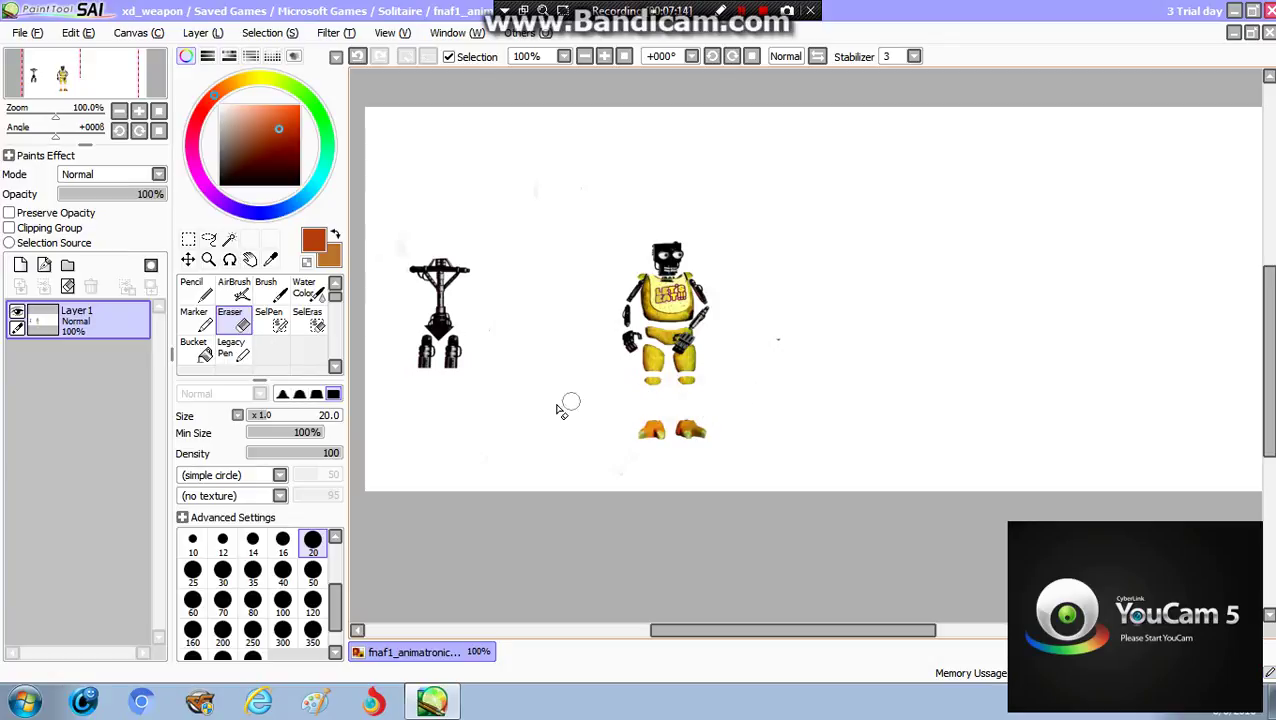
- Select the endoskeleton's left leg piece with the size 30 Selection Pen, move it above Chica's left foot, and deselect it
{"action": "left_click", "coordinate": [269, 320]}
{"action": "left_click_drag", "start_coordinate": [428, 340], "coordinate": [425, 364]}
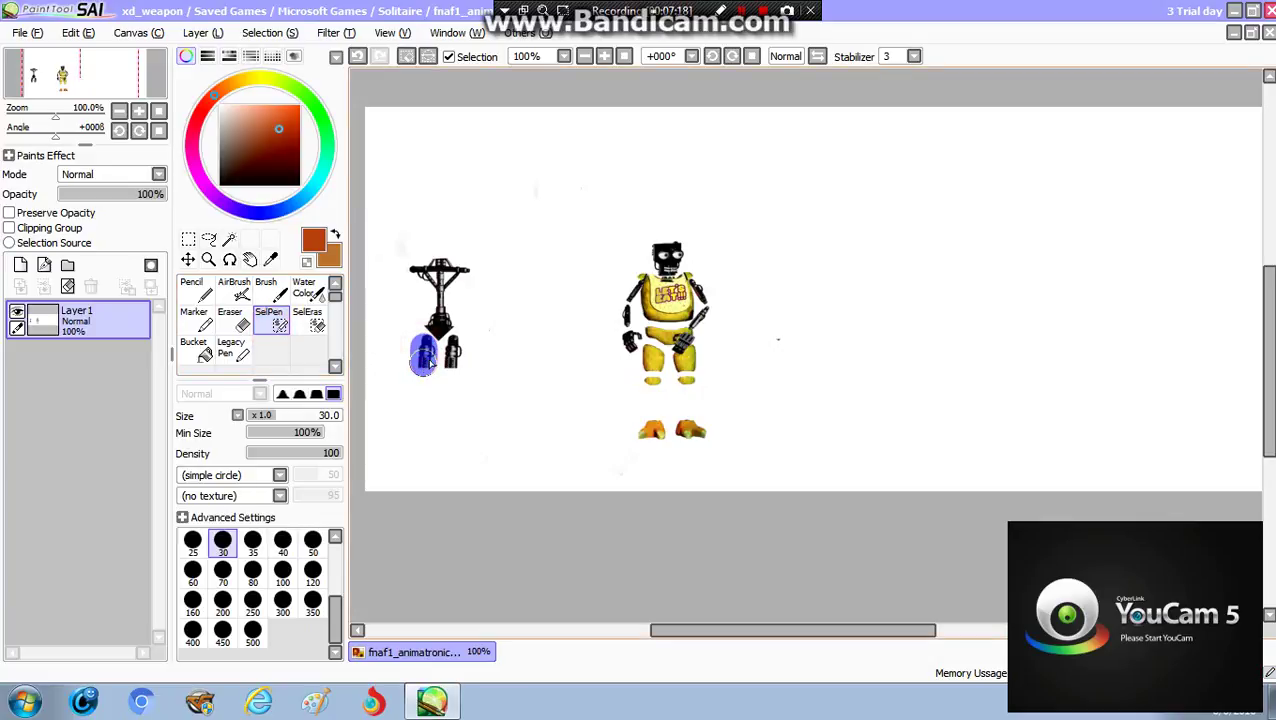
{"action": "left_click", "coordinate": [188, 259]}
{"action": "left_click_drag", "start_coordinate": [423, 349], "coordinate": [656, 414]}
{"action": "left_click", "coordinate": [229, 326]}
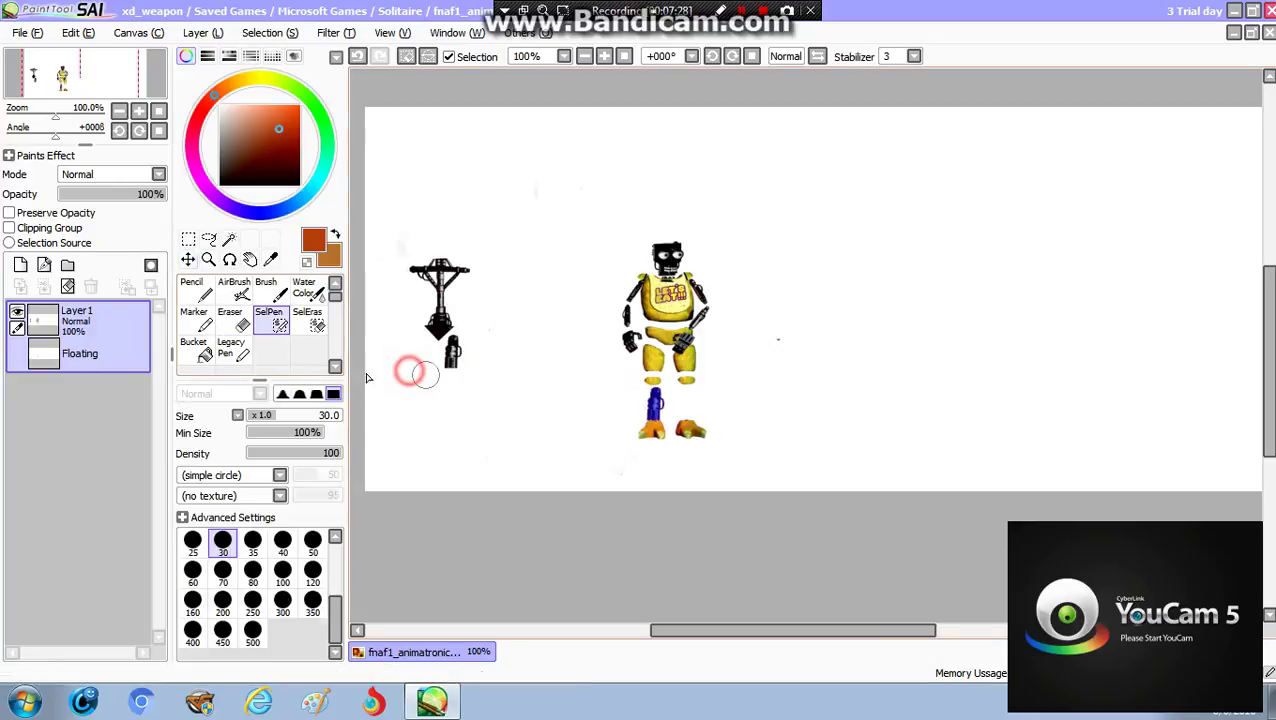
{"action": "left_click", "coordinate": [308, 322]}
{"action": "left_click_drag", "start_coordinate": [645, 393], "coordinate": [655, 427]}
- Select the remaining endoskeleton leg piece with the size 30 Selection Pen, move it above Chica's right foot, and deselect it
{"action": "left_click", "coordinate": [272, 320]}
{"action": "left_click_drag", "start_coordinate": [456, 340], "coordinate": [452, 370]}
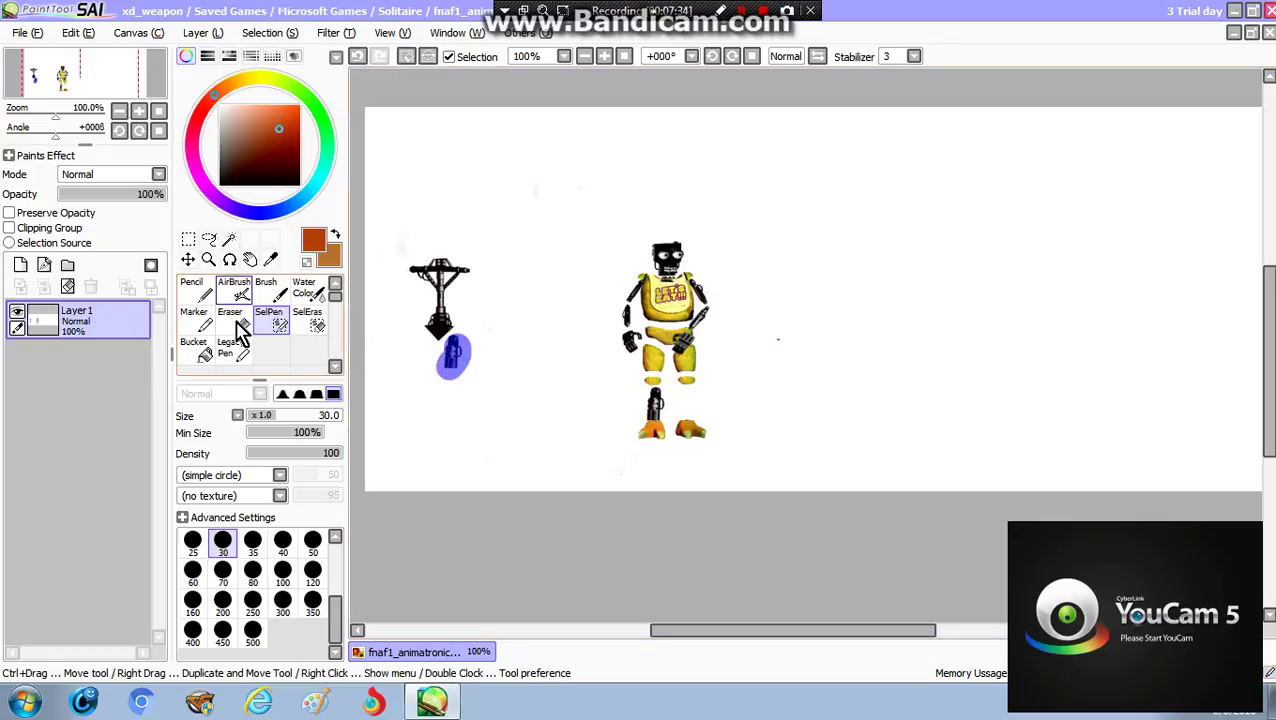
{"action": "left_click", "coordinate": [188, 260]}
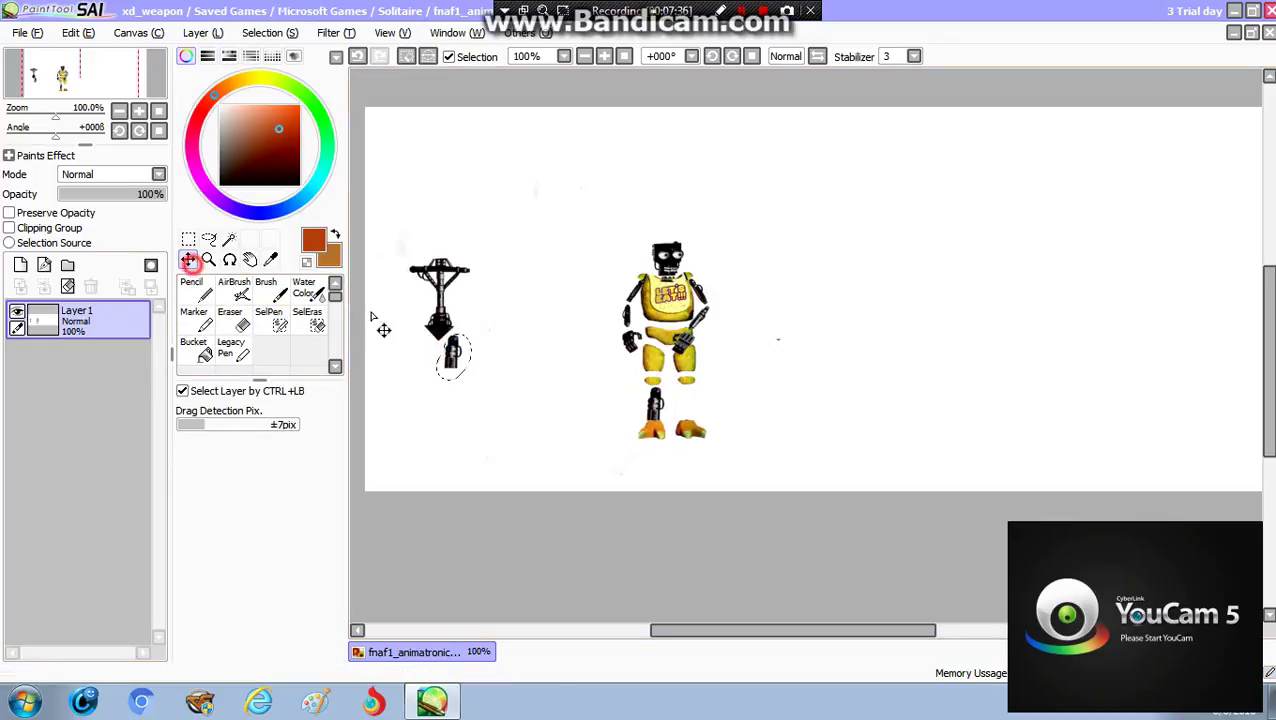
{"action": "left_click_drag", "start_coordinate": [470, 362], "coordinate": [695, 410]}
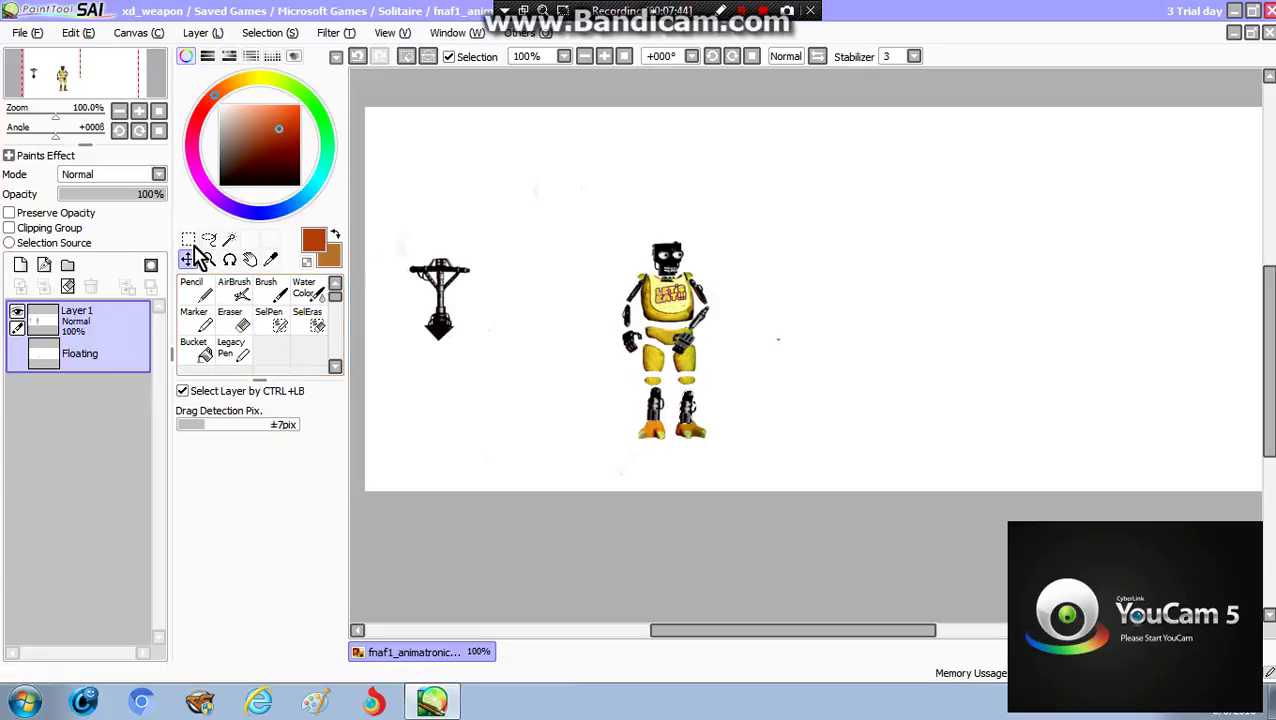
{"action": "left_click", "coordinate": [249, 260]}
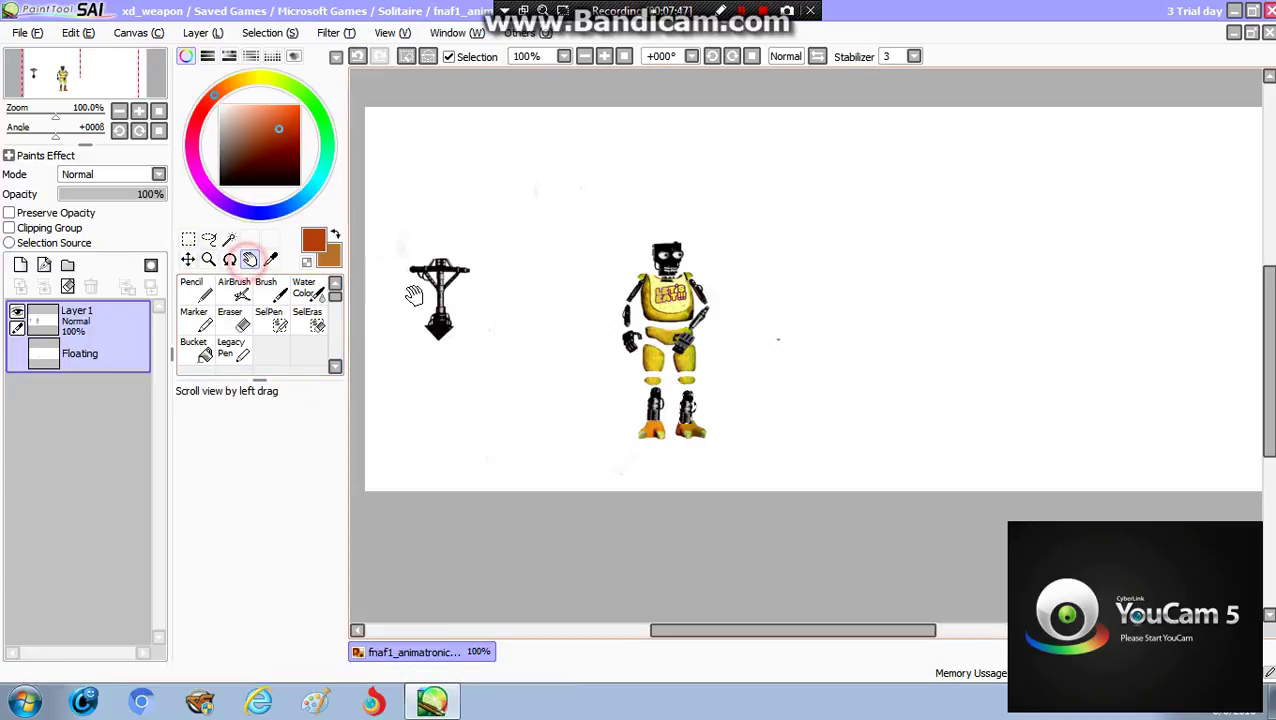
{"action": "left_click", "coordinate": [232, 322]}
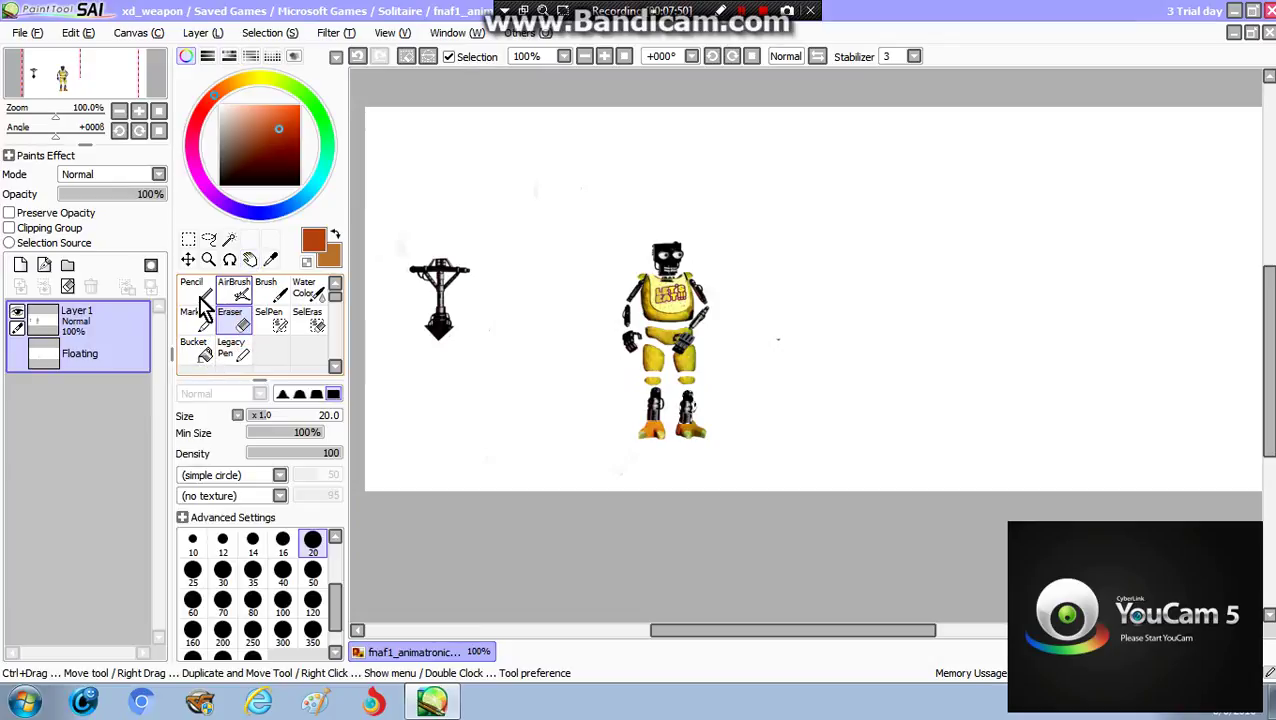
{"action": "left_click", "coordinate": [194, 291]}
{"action": "left_click", "coordinate": [290, 333]}
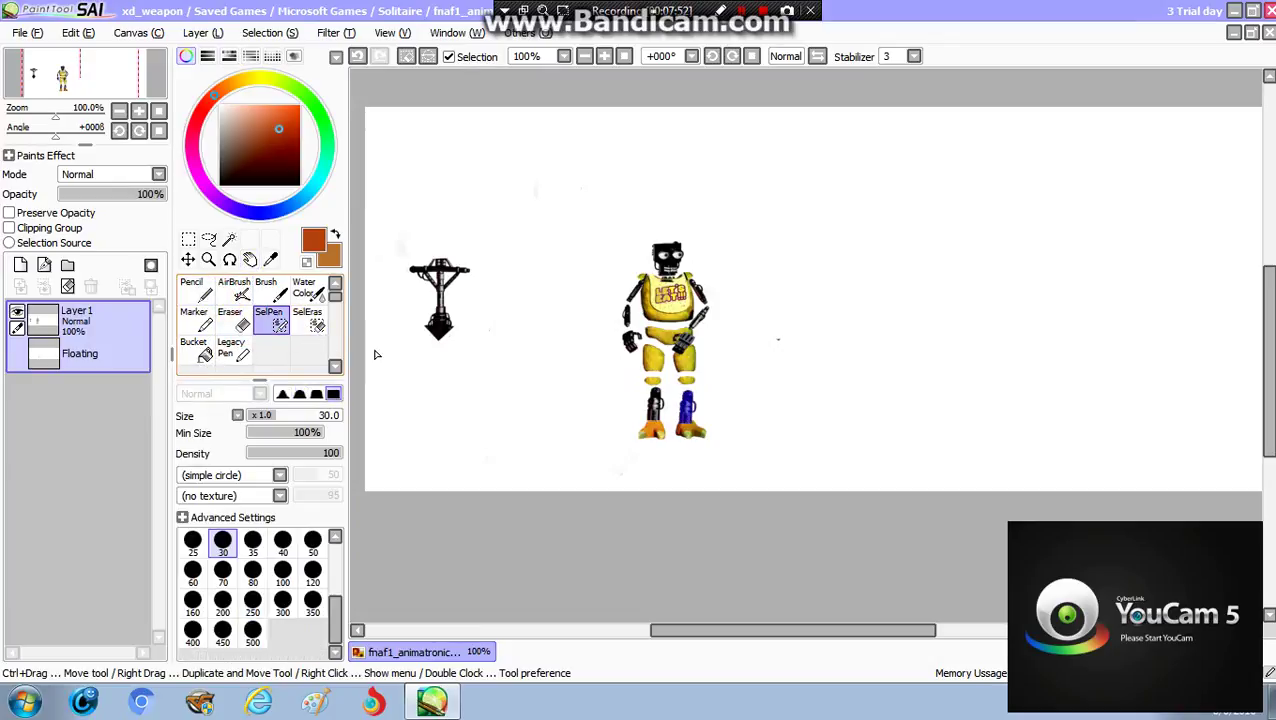
{"action": "left_click", "coordinate": [313, 322]}
{"action": "left_click_drag", "start_coordinate": [700, 430], "coordinate": [672, 400]}
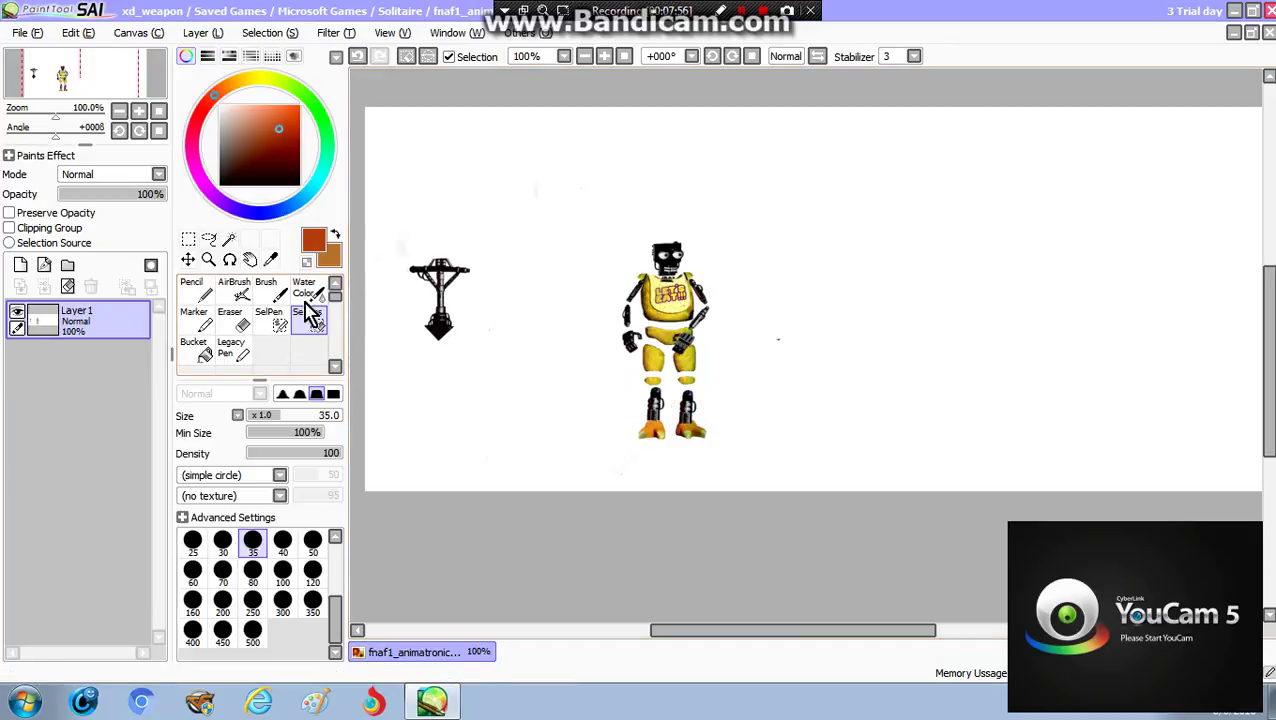
- Set the Selection Pen to size 25 and change the drawing colour to black
{"action": "left_click", "coordinate": [272, 322]}
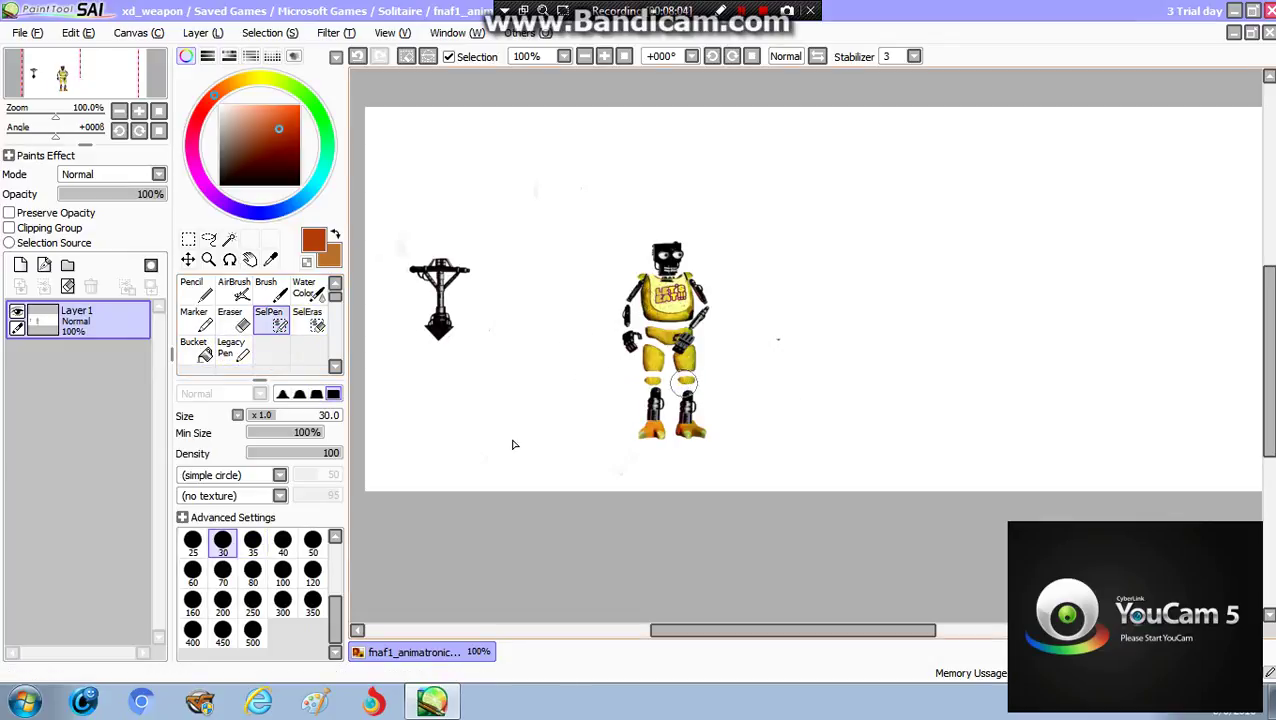
{"action": "left_click", "coordinate": [193, 545]}
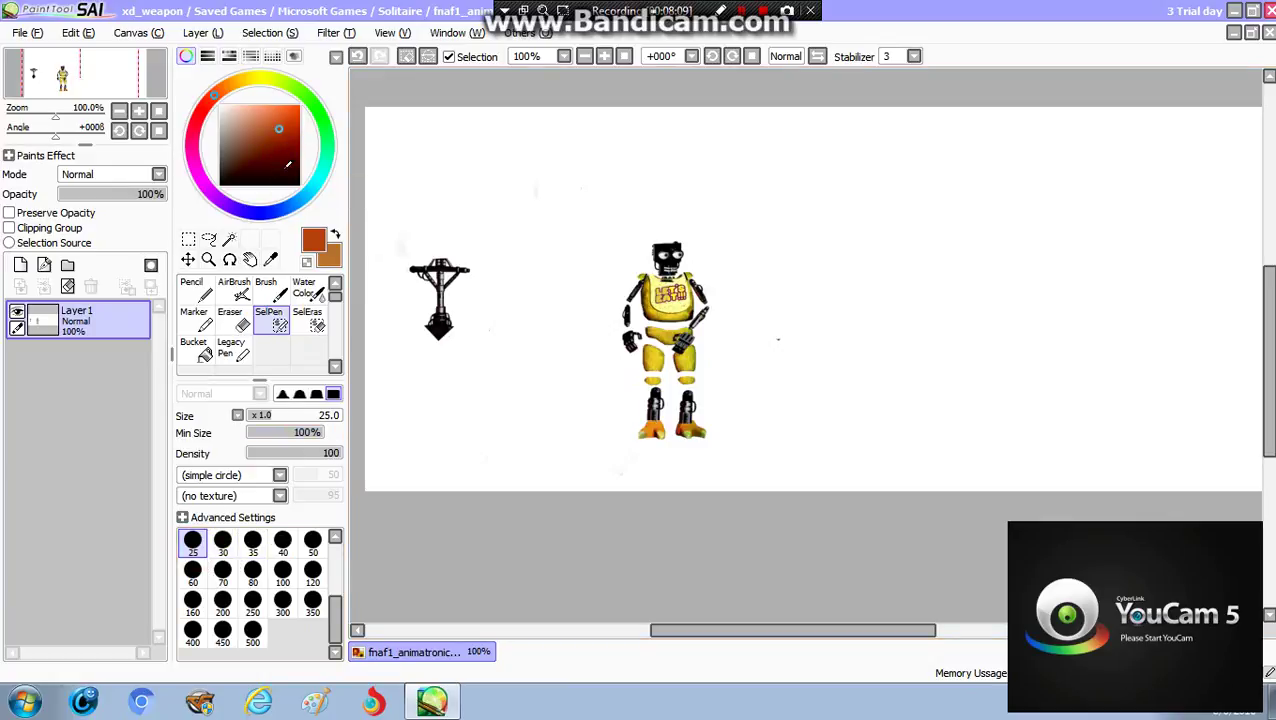
{"action": "left_click_drag", "start_coordinate": [288, 165], "coordinate": [299, 186]}
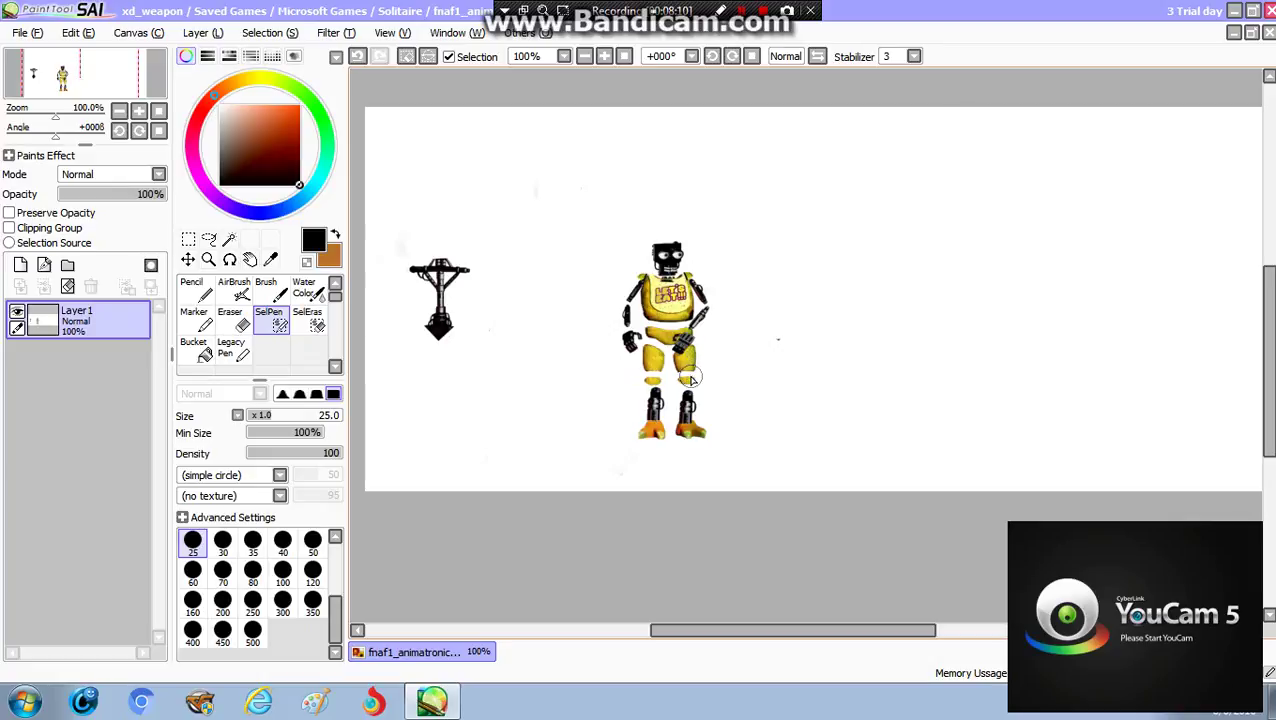
- Select both yellow knee pieces with the size 20 Selection Pen, move them down onto the endoskeleton shins, and deselect them
{"action": "scroll", "coordinate": [337, 601], "scroll_direction": "up", "scroll_amount": 1}
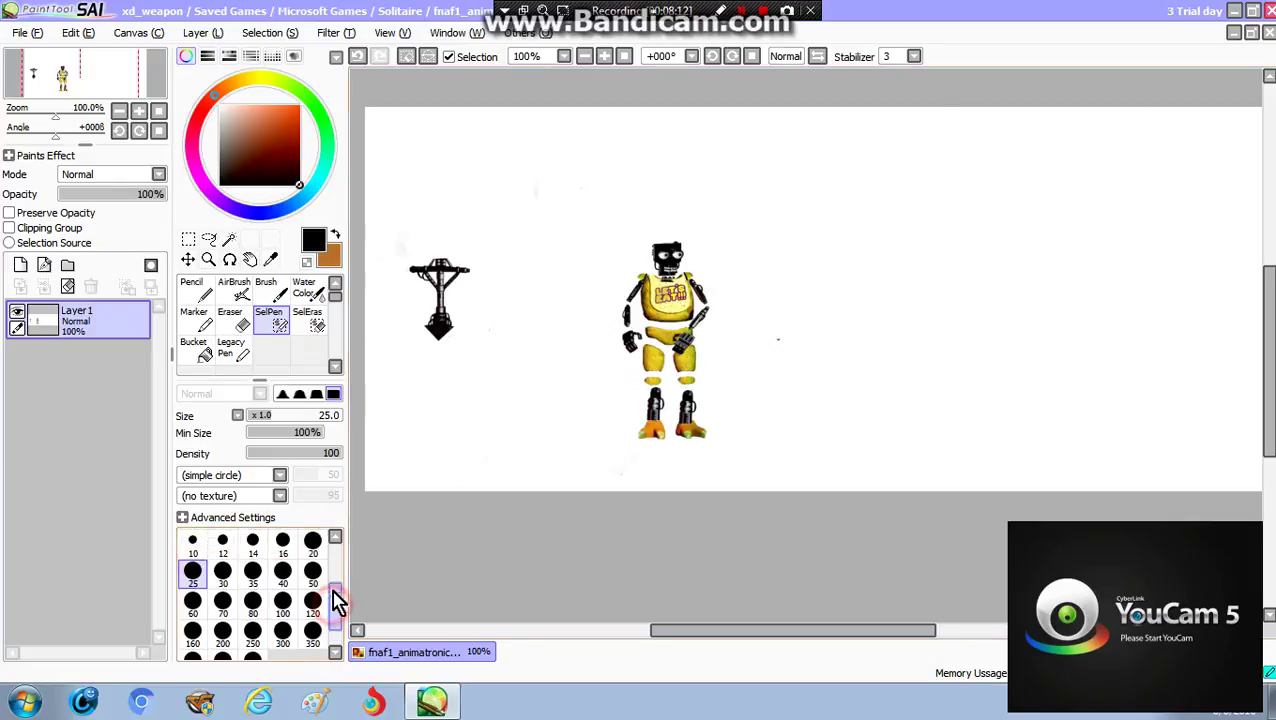
{"action": "scroll", "coordinate": [337, 601], "scroll_direction": "up", "scroll_amount": 1}
{"action": "left_click", "coordinate": [313, 545]}
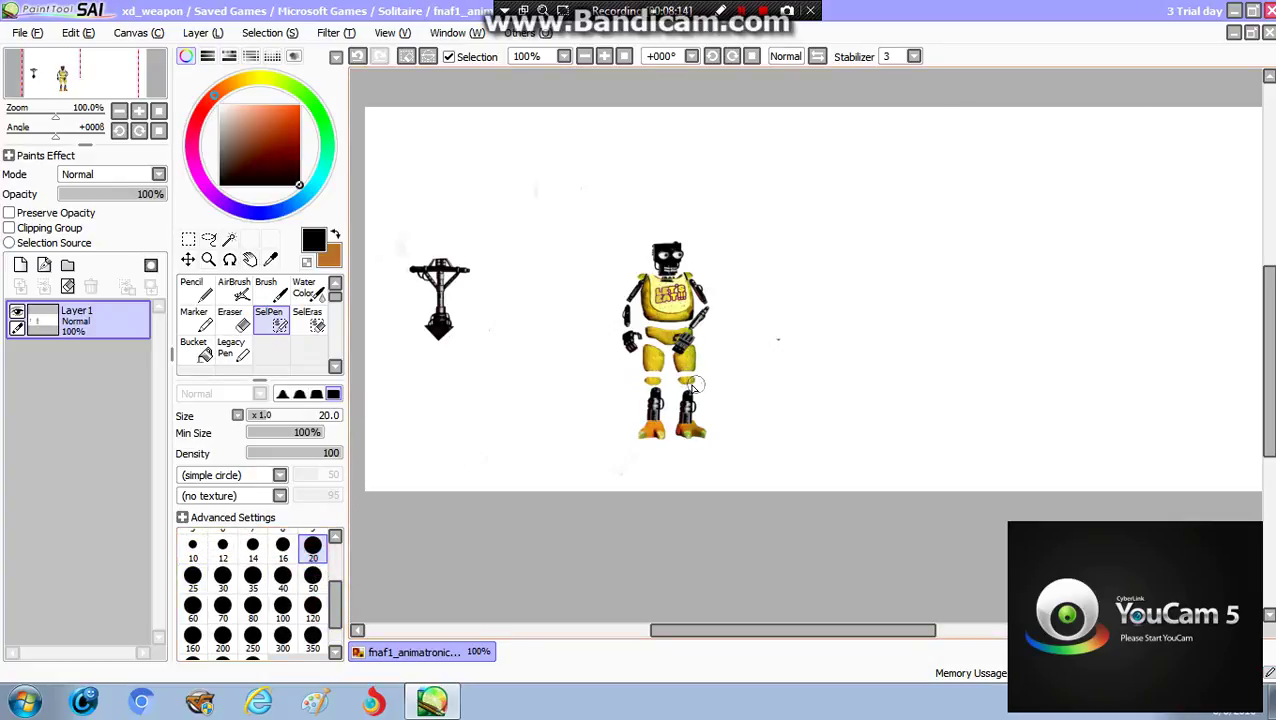
{"action": "right_click", "coordinate": [686, 383]}
{"action": "left_click_drag", "start_coordinate": [659, 383], "coordinate": [638, 385]}
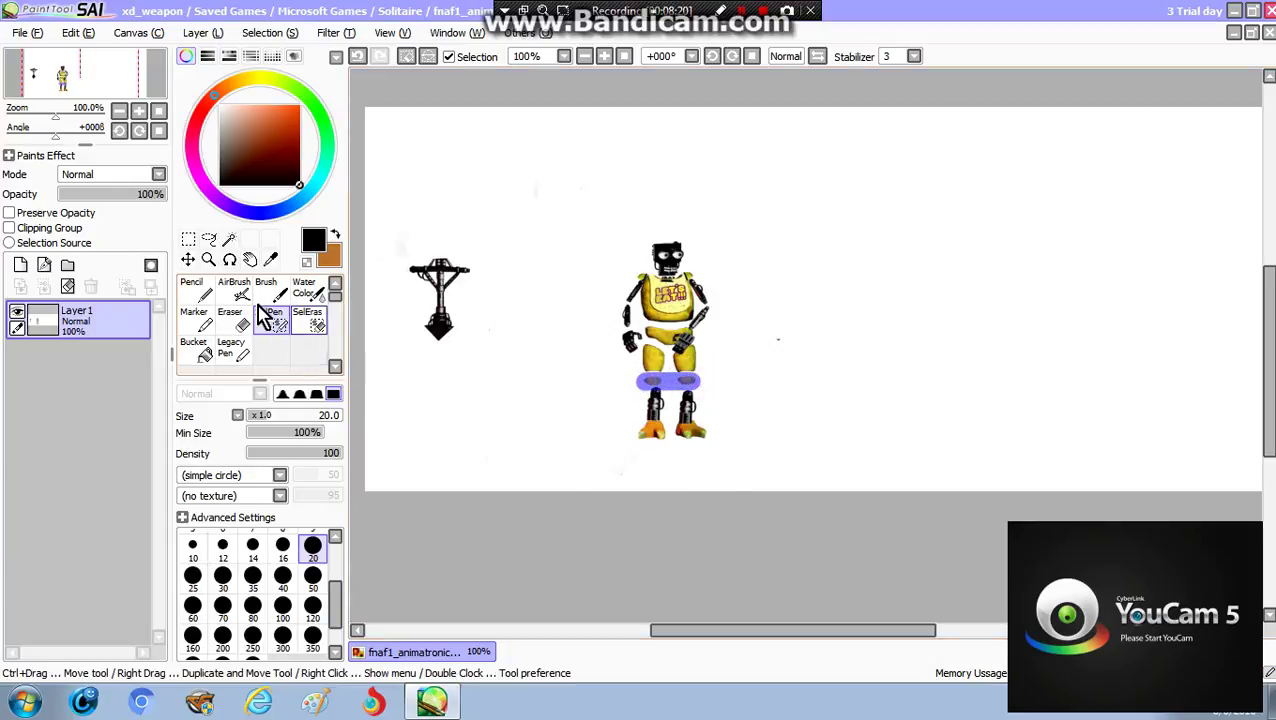
{"action": "left_click", "coordinate": [188, 260]}
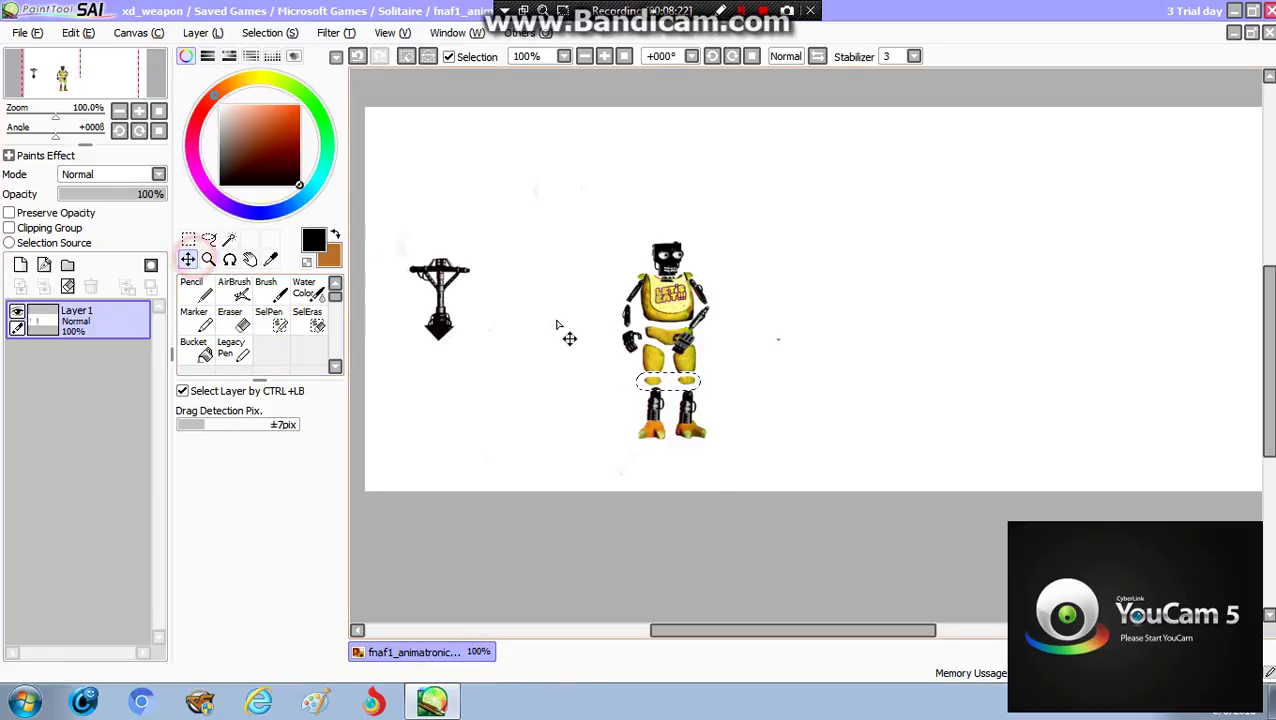
{"action": "left_click", "coordinate": [684, 378]}
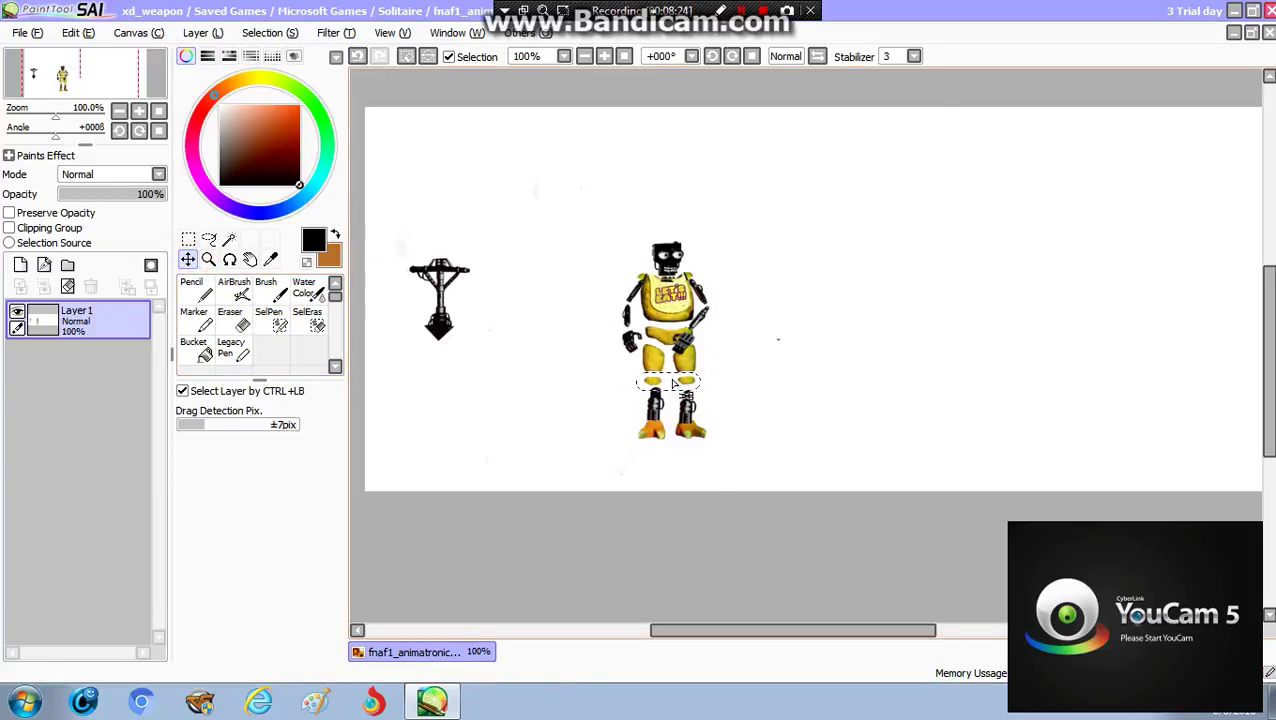
{"action": "left_click", "coordinate": [668, 386]}
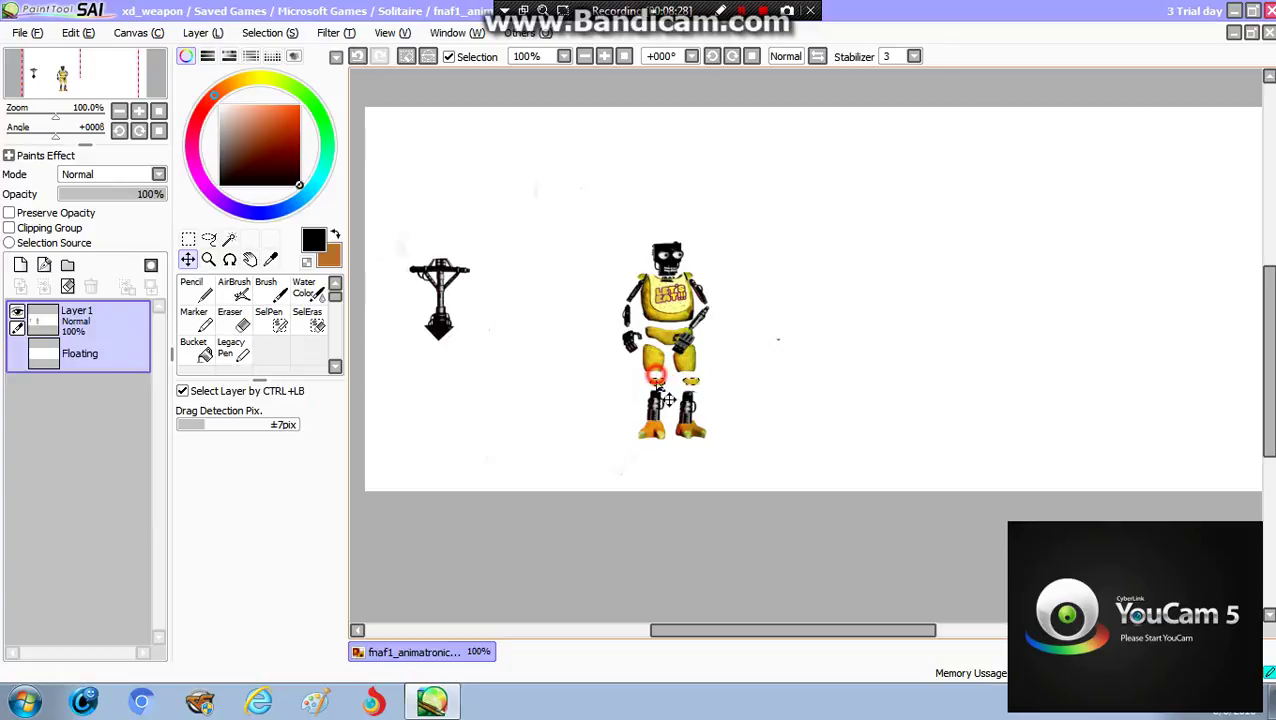
{"action": "mouse_move", "coordinate": [655, 378]}
{"action": "left_mouse_down"}
{"action": "mouse_move", "coordinate": [655, 392]}
{"action": "mouse_move", "coordinate": [656, 378]}
{"action": "left_mouse_up"}
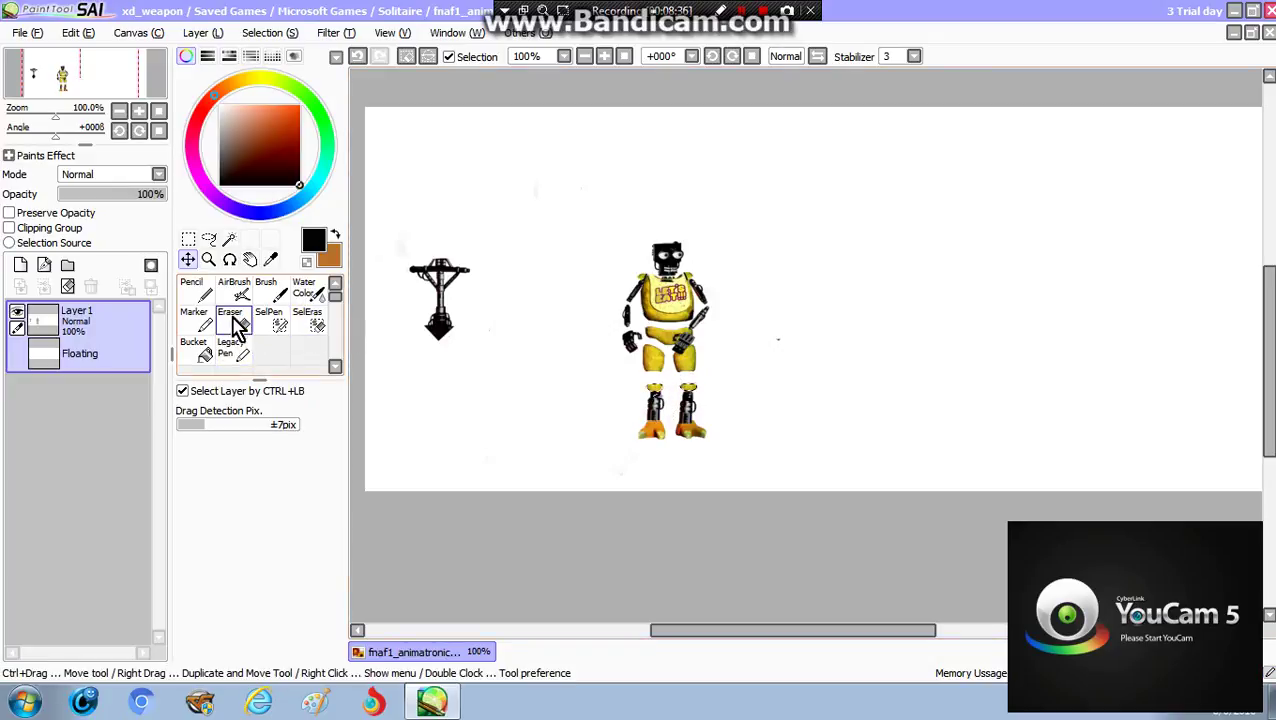
{"action": "left_click", "coordinate": [306, 322]}
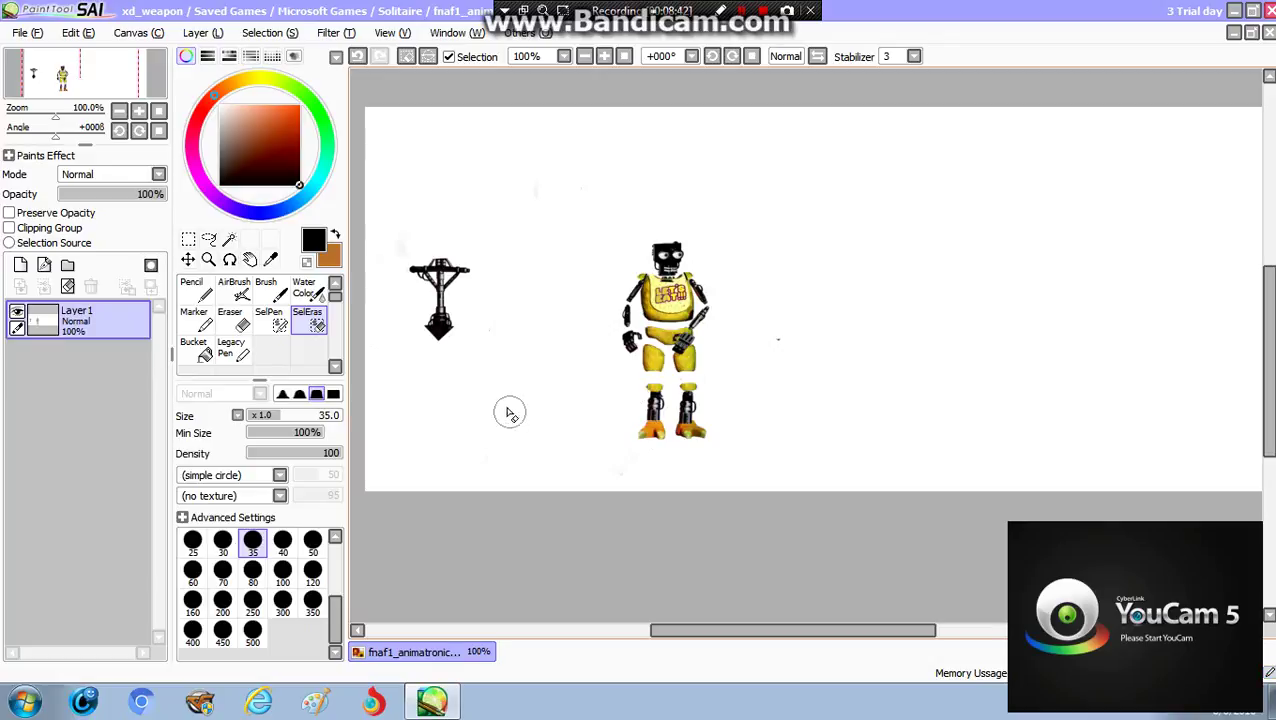
- Select both of Chica's yellow thighs with the size 20 Selection Pen
{"action": "left_click", "coordinate": [272, 320]}
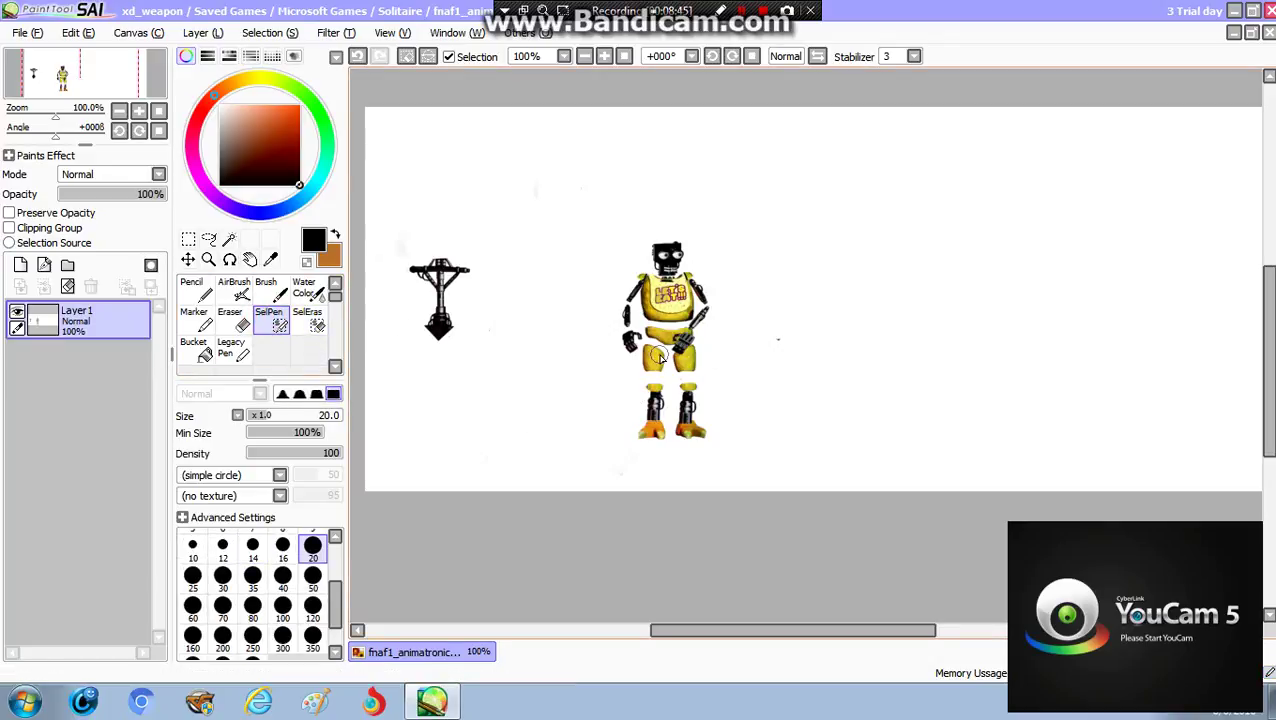
{"action": "left_click_drag", "start_coordinate": [650, 357], "coordinate": [653, 367]}
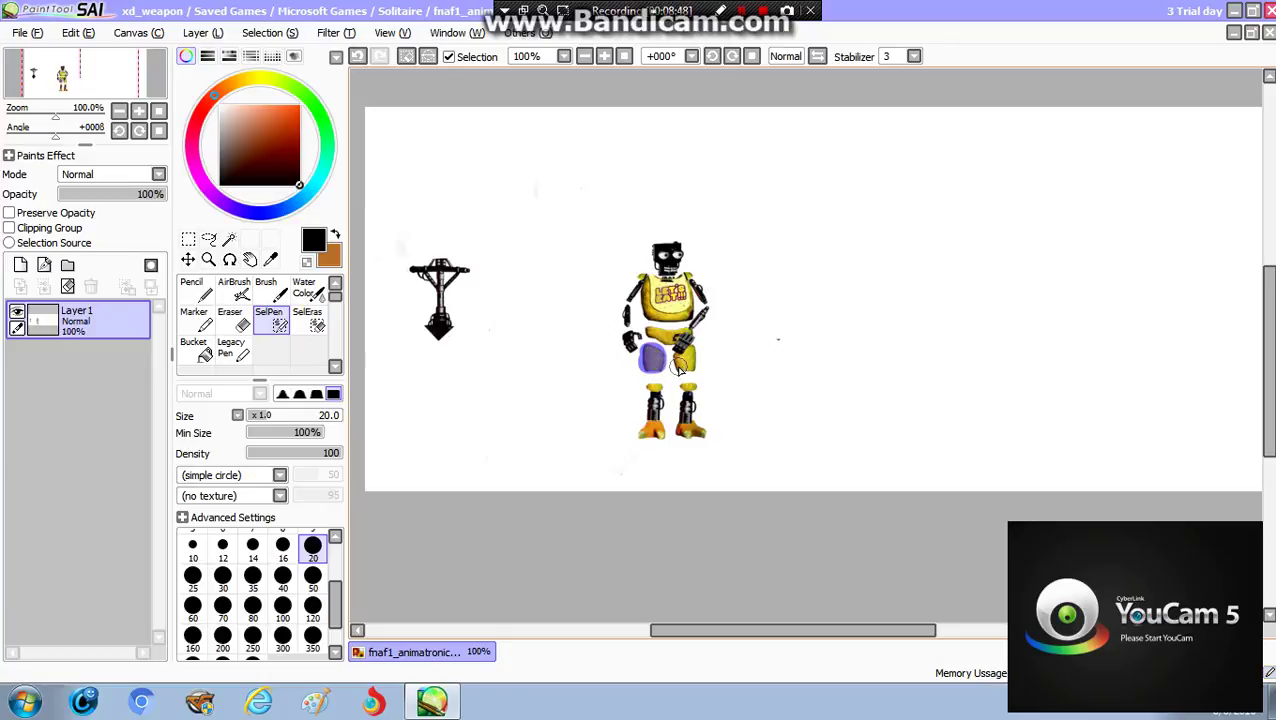
{"action": "left_click", "coordinate": [678, 369]}
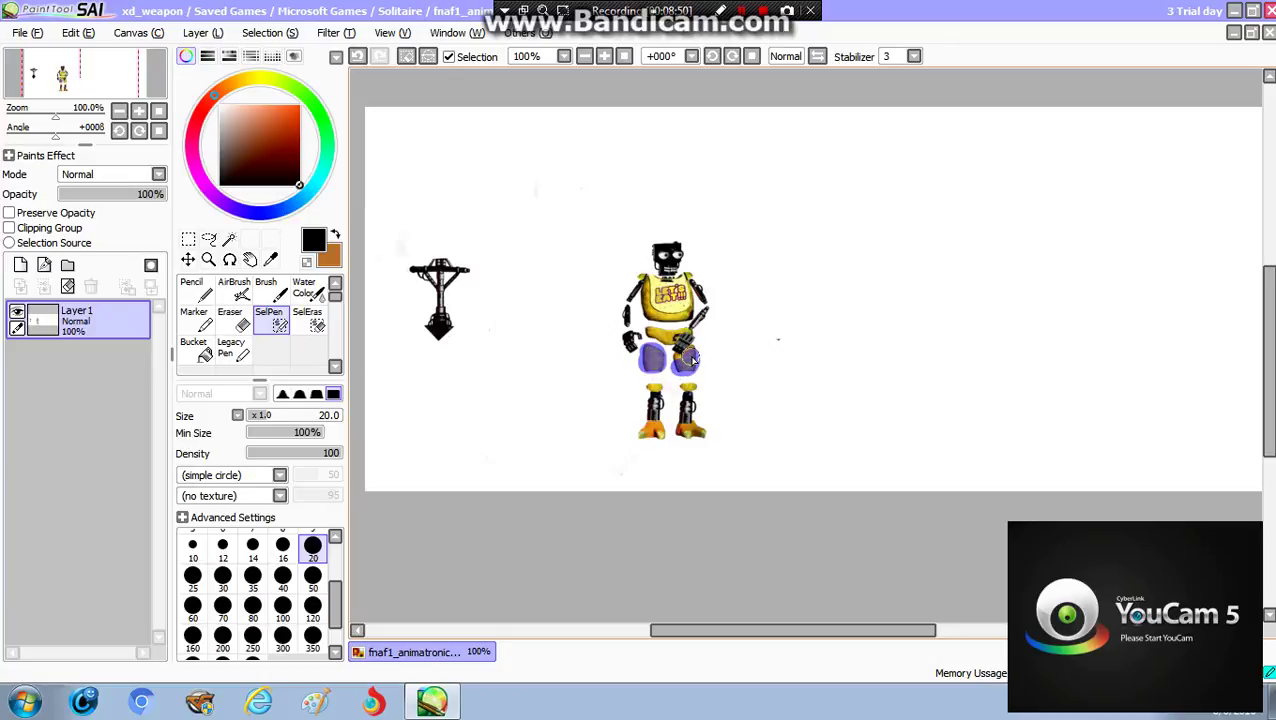
{"action": "left_click_drag", "start_coordinate": [690, 355], "coordinate": [638, 374]}
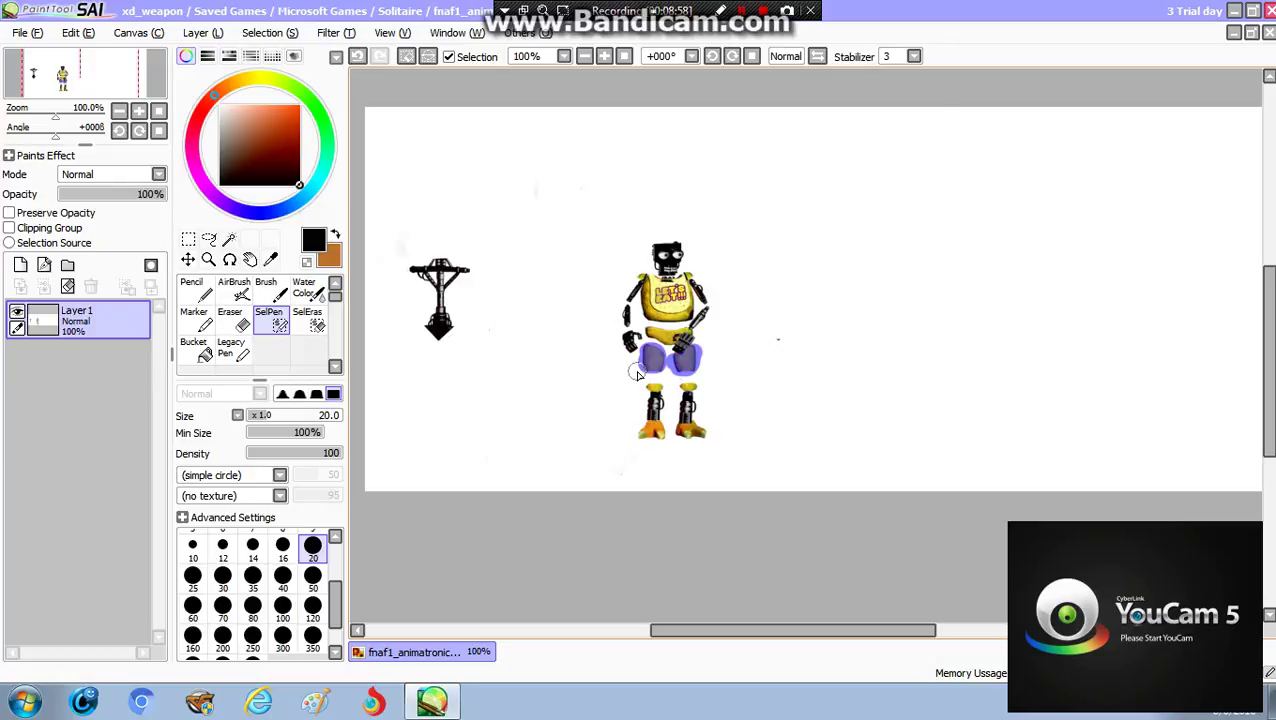